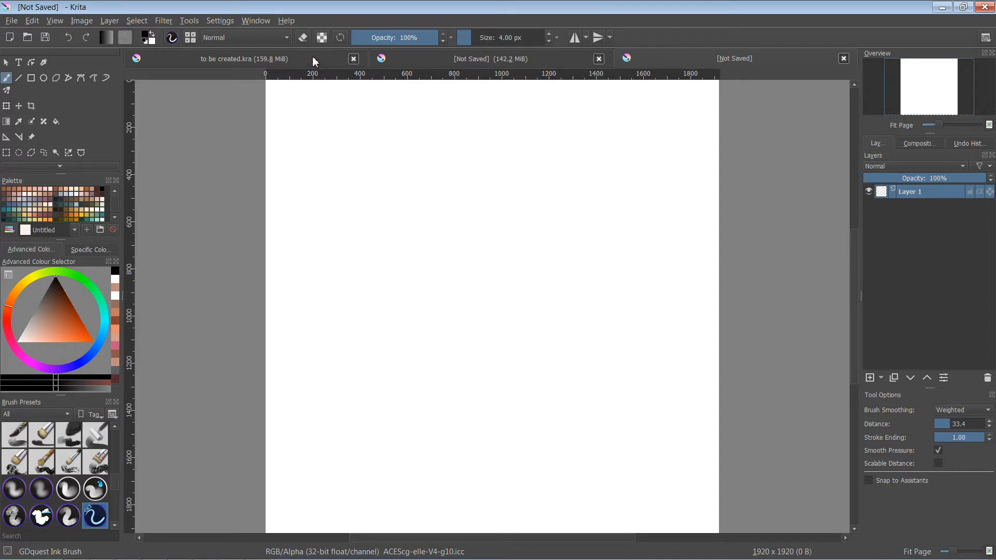
- Examine the artwork on each layer of to be created.kra by toggling the layers' visibility one at a time
{"action": "left_click", "coordinate": [312, 60]}
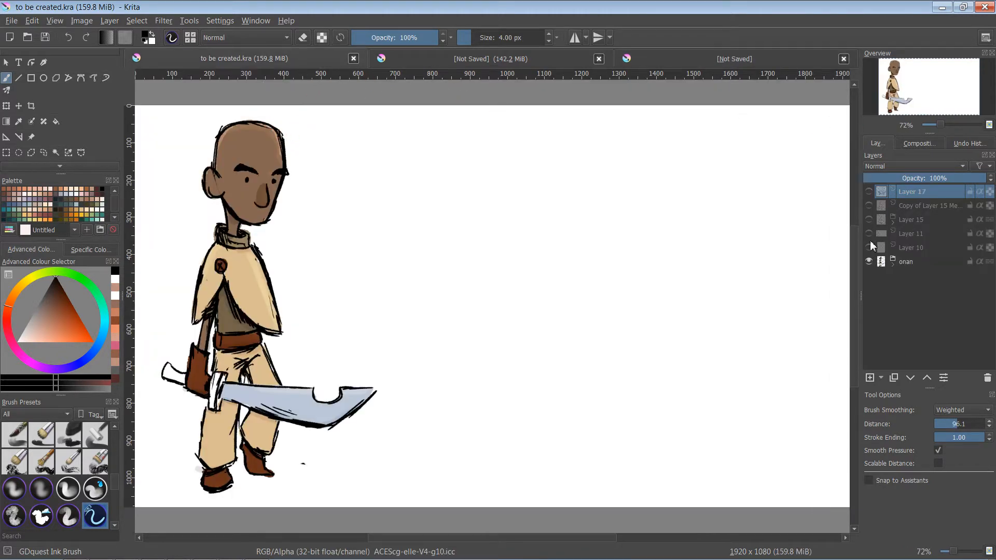
{"action": "left_click", "coordinate": [869, 261]}
{"action": "left_click", "coordinate": [869, 192]}
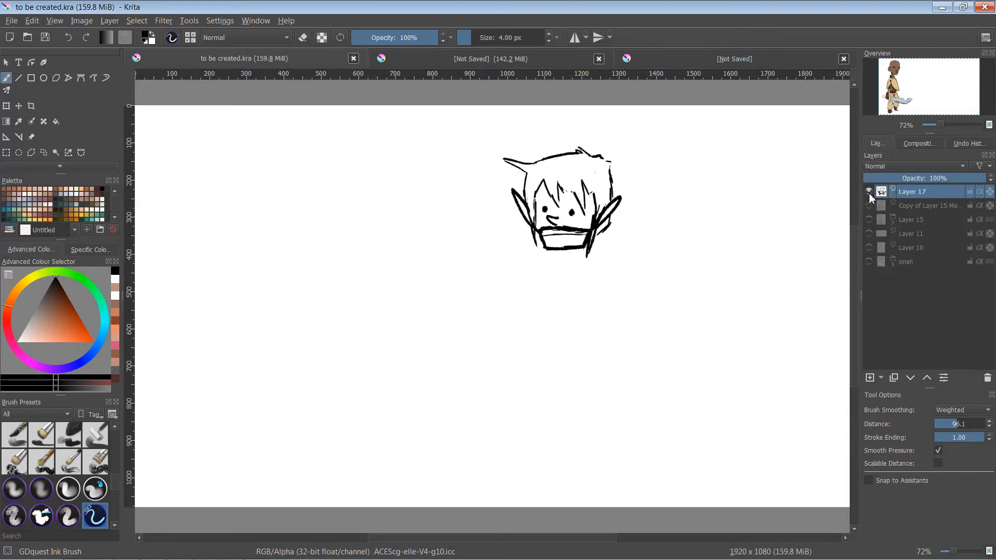
{"action": "left_click", "coordinate": [869, 192]}
{"action": "left_click", "coordinate": [869, 206]}
{"action": "left_click", "coordinate": [869, 206]}
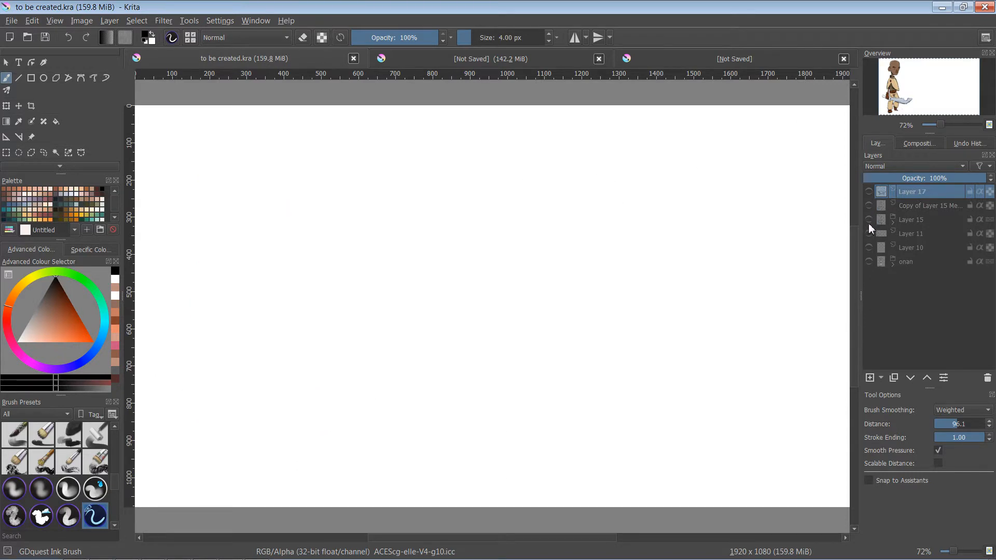
{"action": "left_click", "coordinate": [868, 220]}
{"action": "left_click", "coordinate": [869, 219]}
{"action": "left_click", "coordinate": [869, 233]}
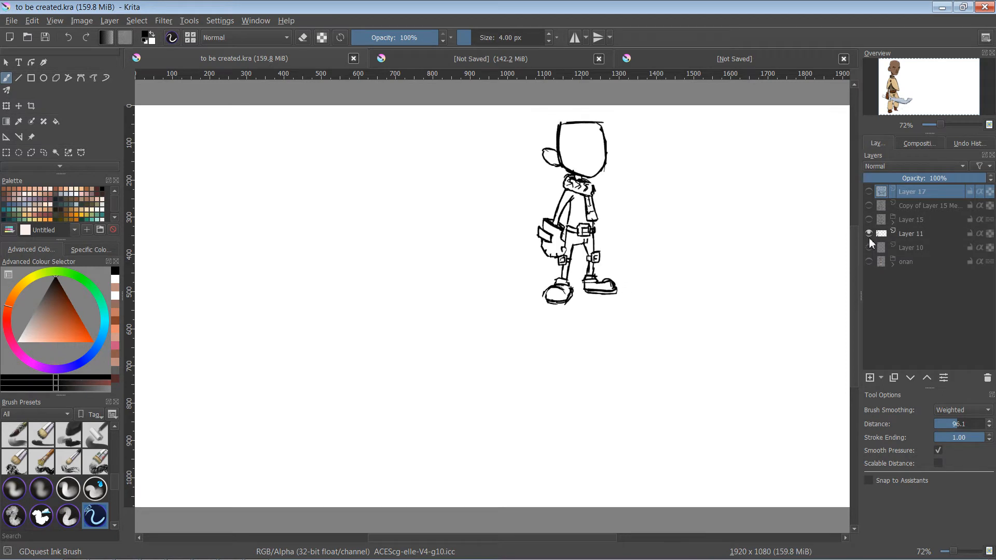
{"action": "left_click", "coordinate": [869, 233]}
{"action": "left_click", "coordinate": [869, 247]}
{"action": "left_click", "coordinate": [870, 251]}
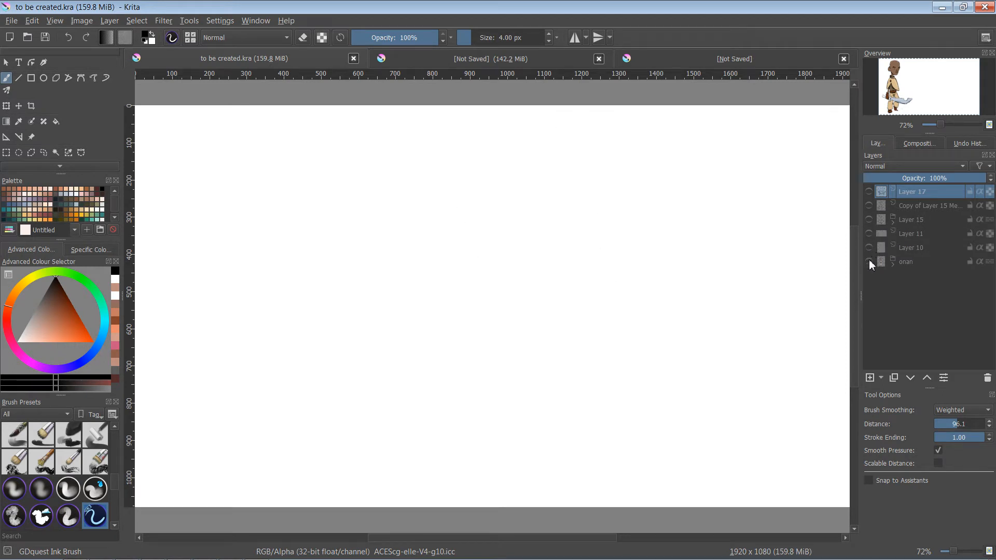
{"action": "left_click", "coordinate": [869, 262]}
{"action": "left_click", "coordinate": [869, 261]}
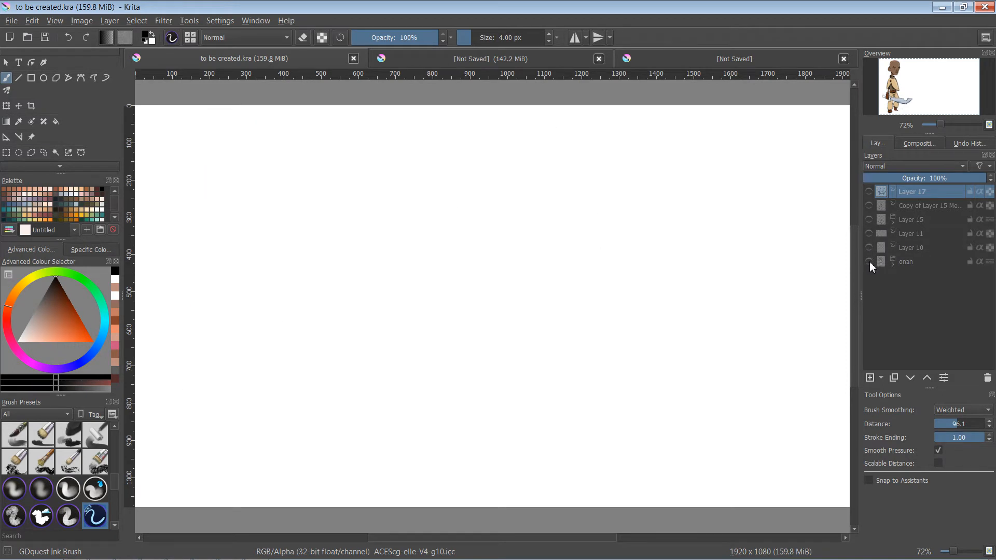
- In the second unsaved document, hide Layer 8 and show Layer 13 with the profile head
{"action": "left_click", "coordinate": [519, 58]}
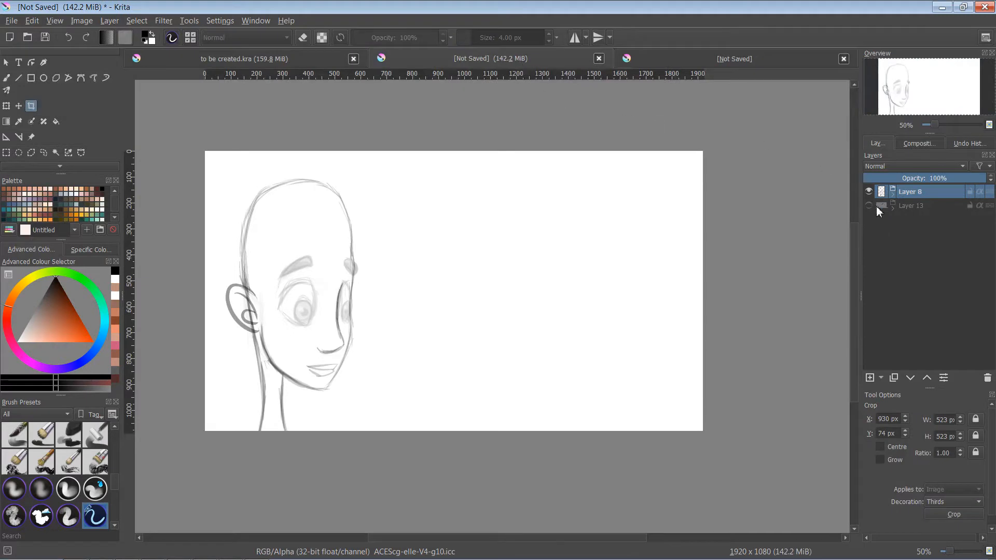
{"action": "left_click", "coordinate": [869, 192]}
{"action": "left_click", "coordinate": [869, 205]}
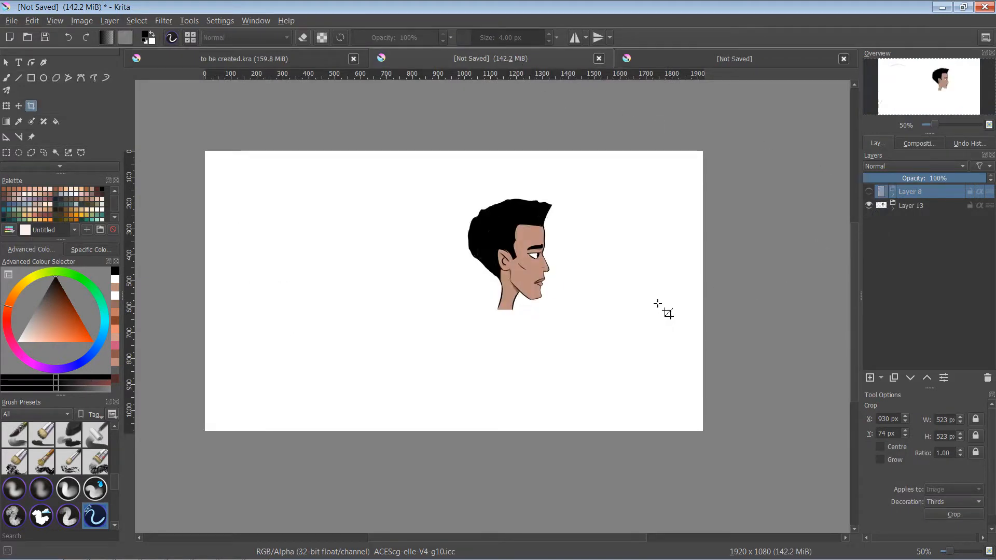
{"action": "scroll", "coordinate": [661, 282], "scroll_direction": "up", "scroll_amount": 4}
{"action": "scroll", "coordinate": [612, 279], "scroll_direction": "down", "scroll_amount": 2}
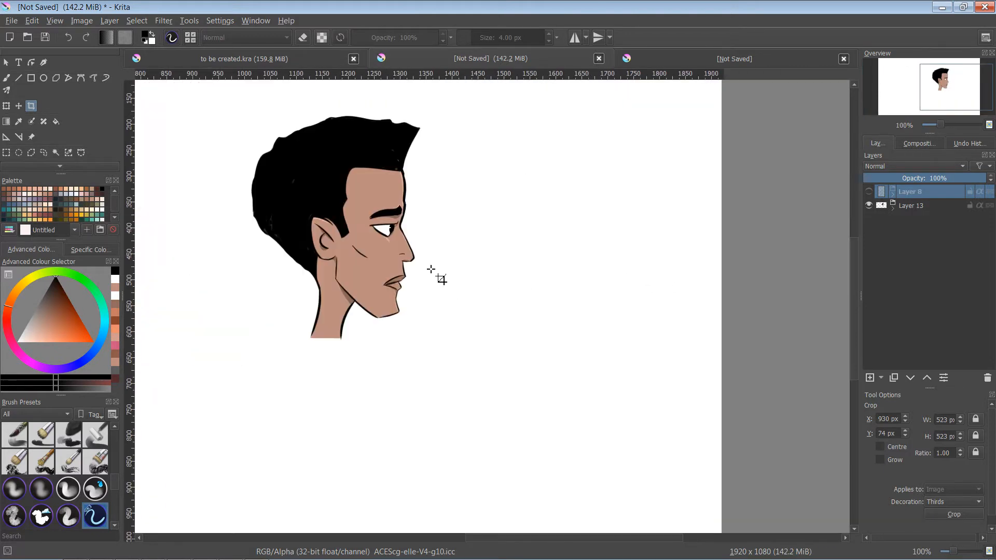
{"action": "scroll", "coordinate": [431, 270], "scroll_direction": "up", "scroll_amount": 1}
{"action": "left_click_drag", "start_coordinate": [454, 256], "coordinate": [667, 349]}
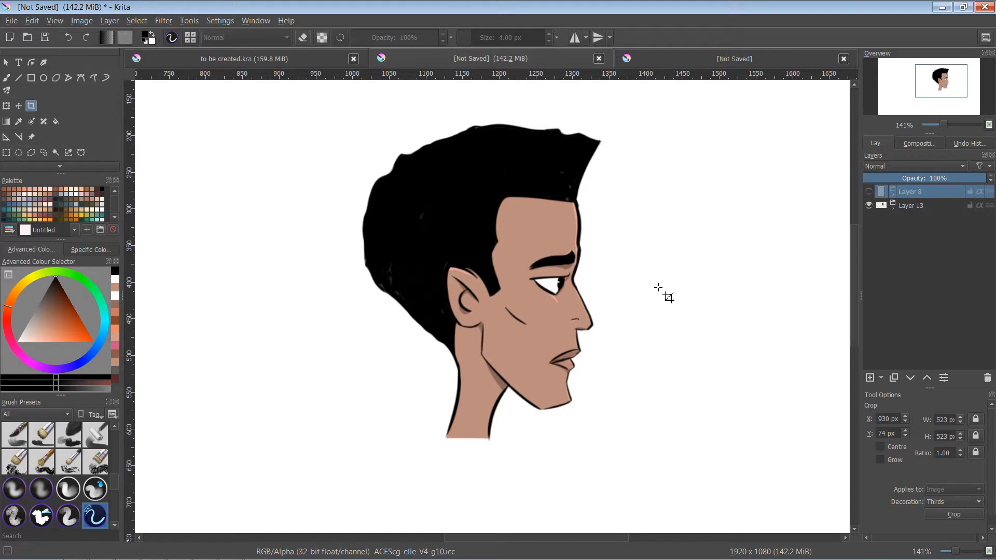
- Expand the Layer 13 group and hide Layers 19, 18, 17, 14 and mouth, keeping the line art and hair shown
{"action": "left_click", "coordinate": [893, 209]}
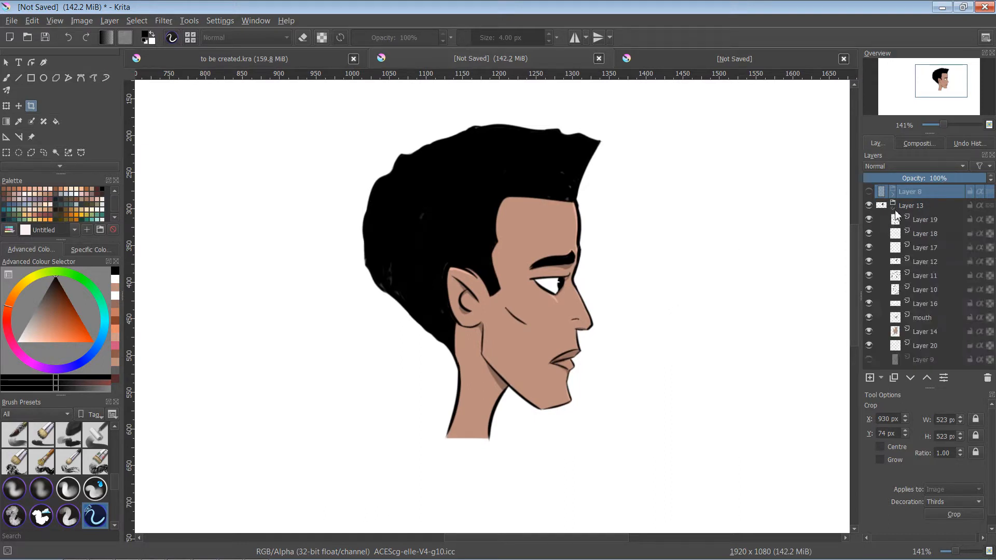
{"action": "left_click", "coordinate": [869, 219]}
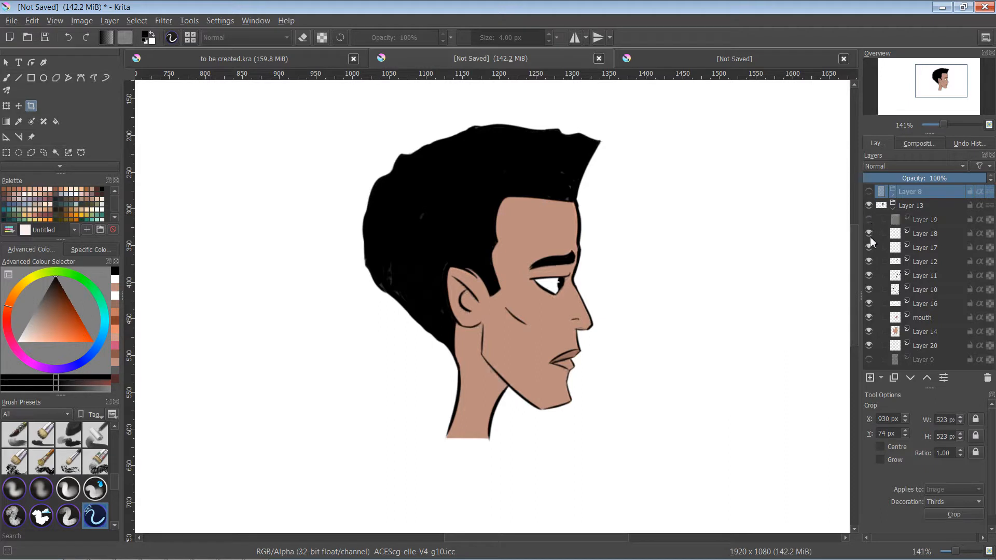
{"action": "left_click", "coordinate": [869, 234]}
{"action": "left_click_drag", "start_coordinate": [869, 250], "coordinate": [869, 283]}
{"action": "left_click", "coordinate": [868, 277]}
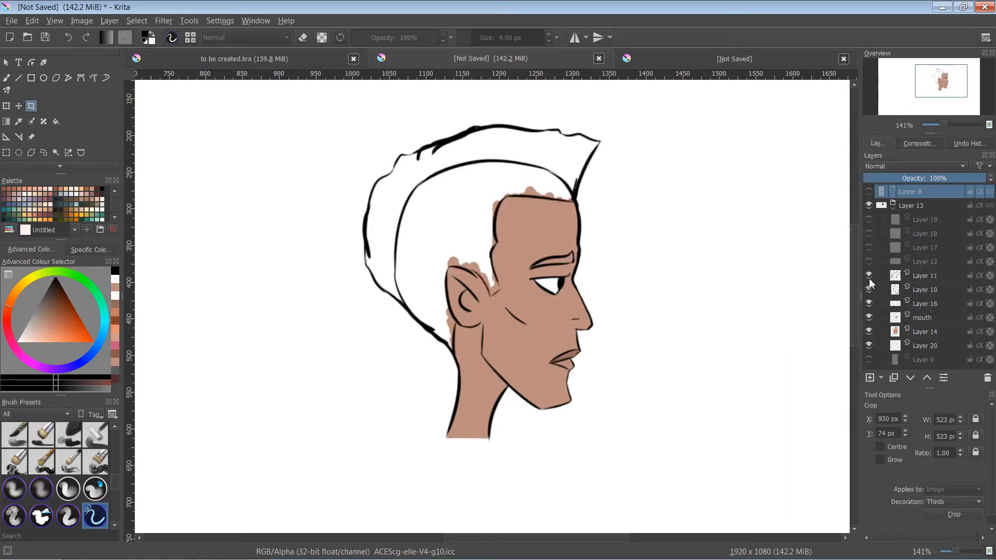
{"action": "left_click", "coordinate": [868, 266]}
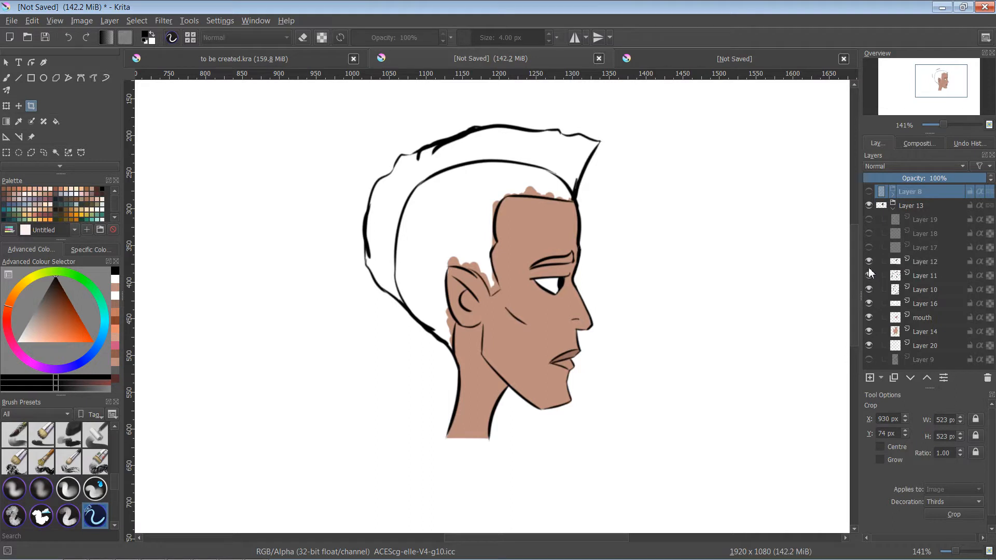
{"action": "left_click", "coordinate": [870, 333]}
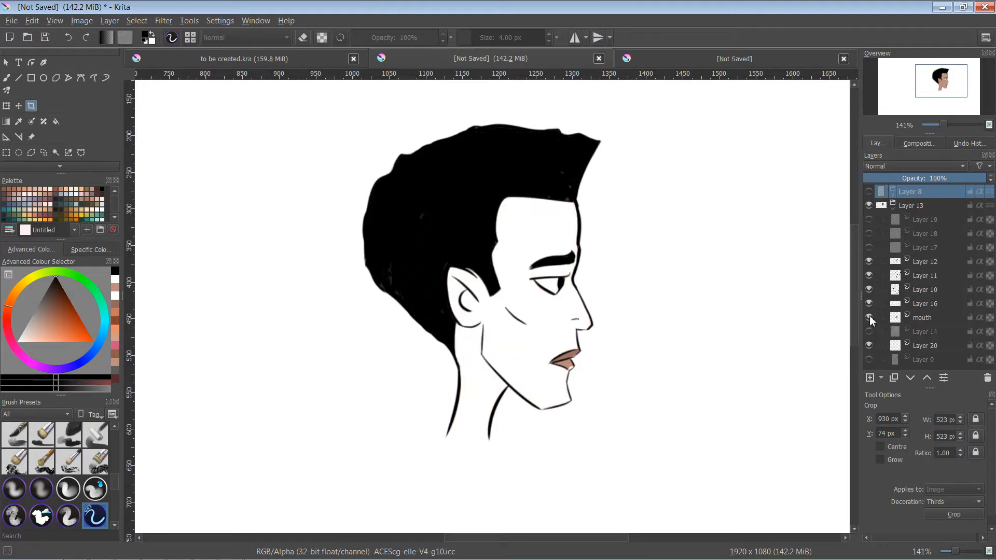
{"action": "left_click", "coordinate": [869, 317]}
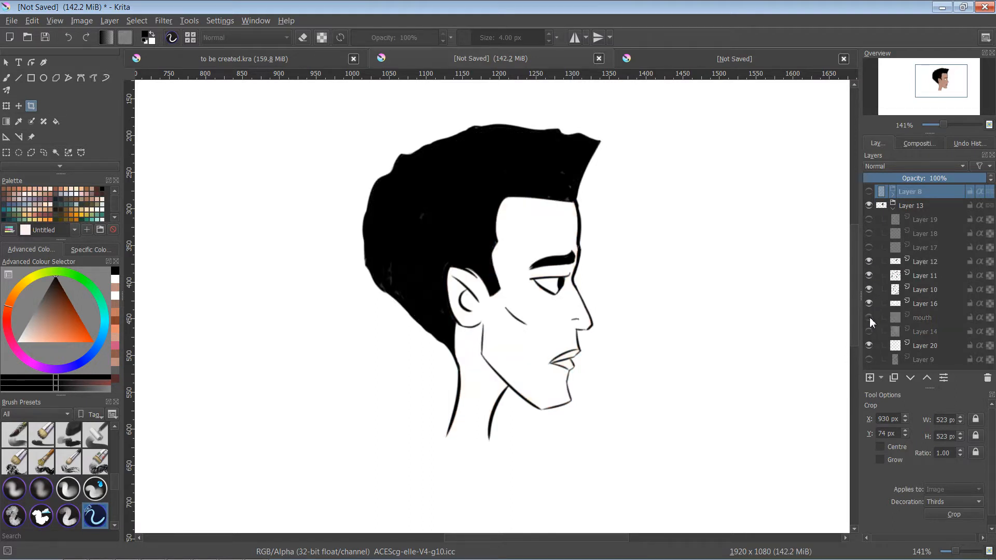
- Check what the line art layers around Layers 10 and 11 contain by toggling their visibility
{"action": "left_click", "coordinate": [870, 290]}
{"action": "left_click", "coordinate": [869, 289]}
{"action": "left_click", "coordinate": [869, 275]}
{"action": "left_click", "coordinate": [869, 277]}
{"action": "left_click", "coordinate": [870, 274]}
{"action": "left_click", "coordinate": [870, 270]}
- Collapse the Layer 13 group and duplicate it
{"action": "left_click", "coordinate": [929, 222]}
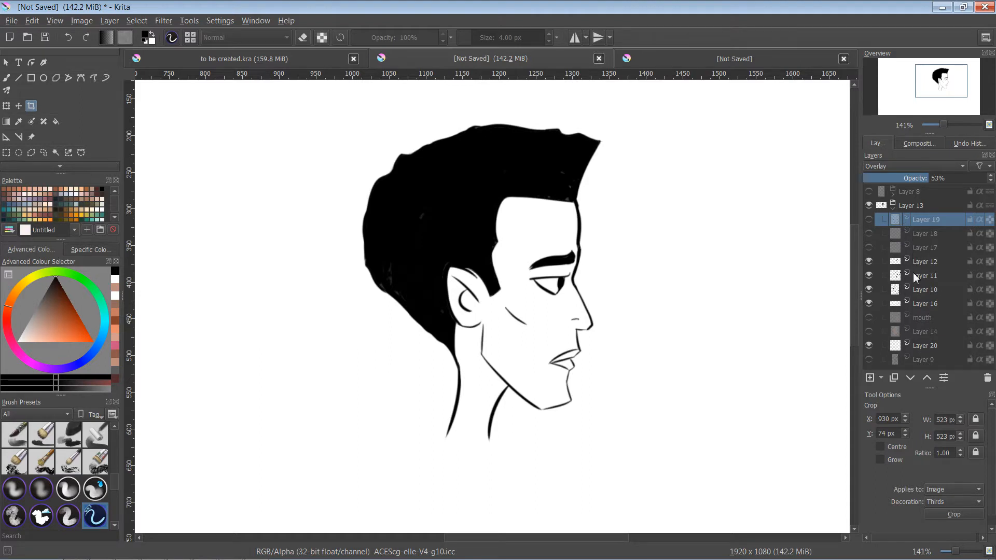
{"action": "left_click", "coordinate": [919, 207]}
{"action": "left_click", "coordinate": [893, 210]}
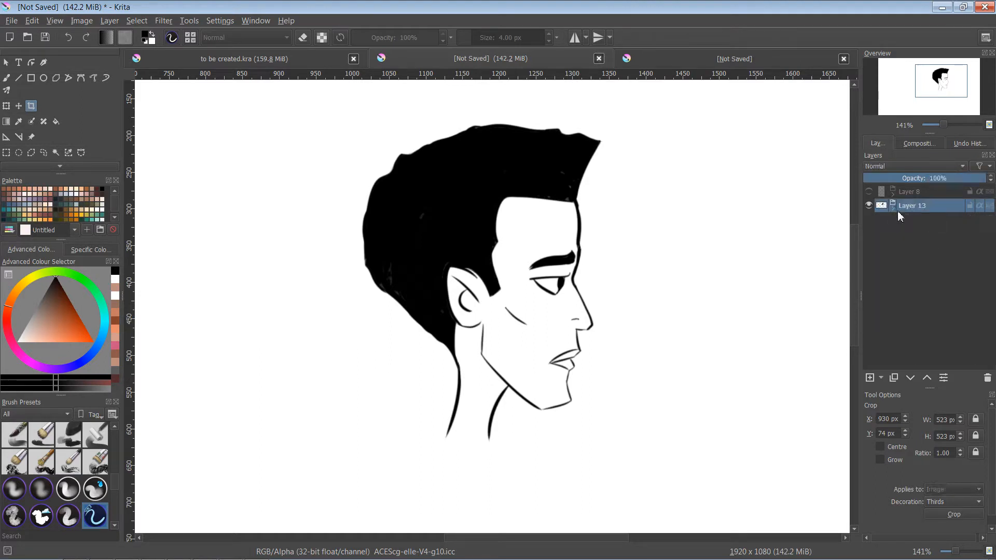
{"action": "left_click", "coordinate": [893, 378]}
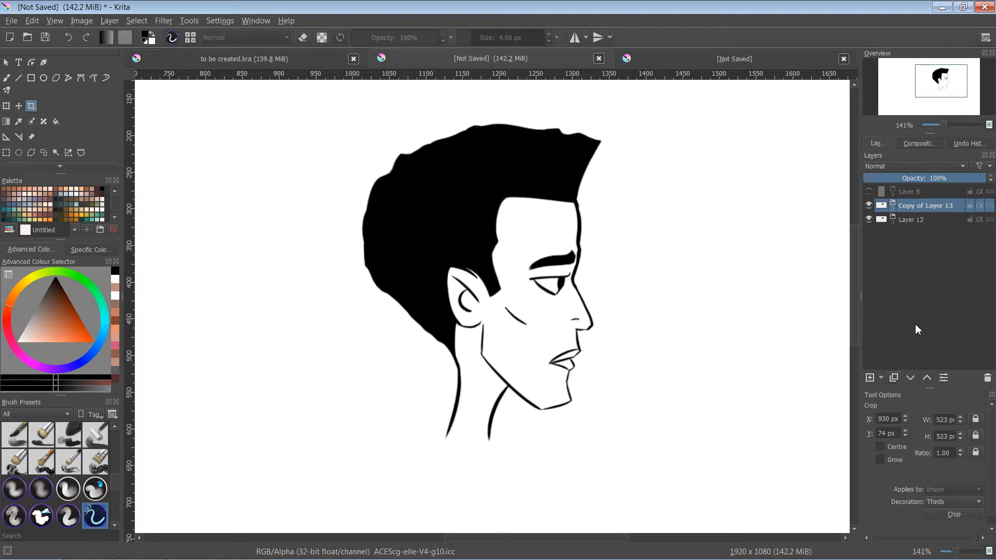
- Hide the original Layer 13 group and merge its duplicate into a single layer
{"action": "right_click", "coordinate": [924, 204]}
{"action": "key", "text": "Escape"}
{"action": "left_click", "coordinate": [868, 220]}
{"action": "right_click", "coordinate": [920, 205]}
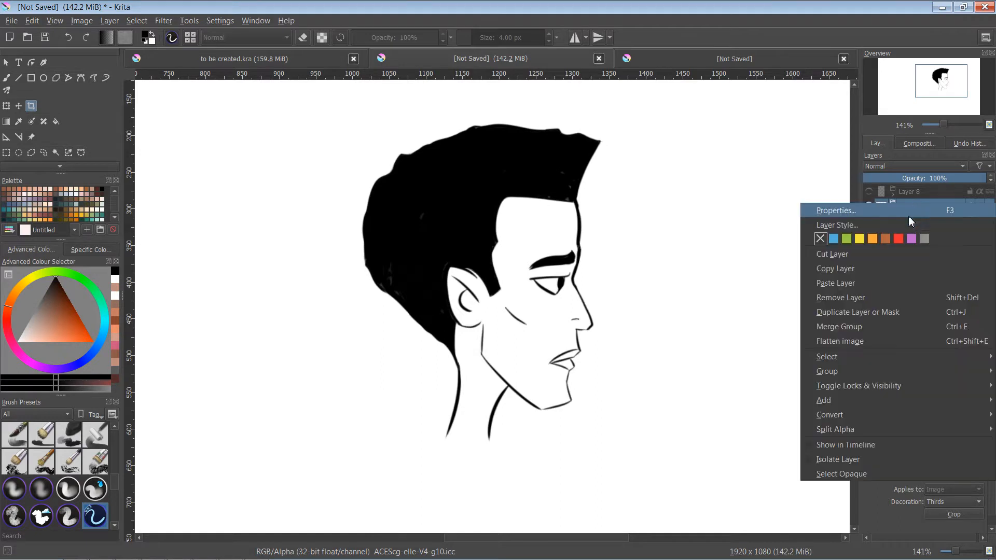
{"action": "mouse_move", "coordinate": [857, 364]}
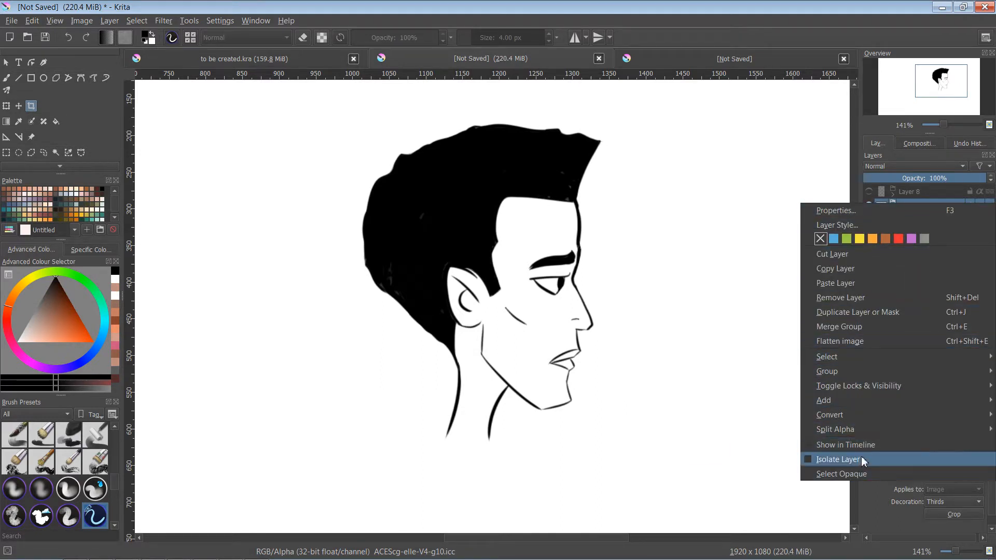
{"action": "left_click", "coordinate": [878, 328]}
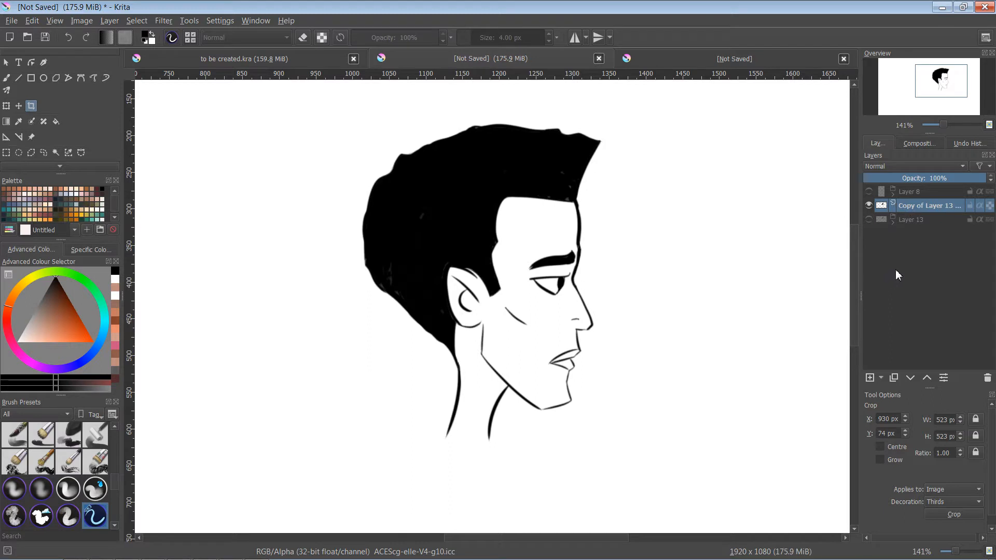
- Add a new paint layer above the merged head and choose brown from the palette for the freehand brush
{"action": "left_click", "coordinate": [870, 378]}
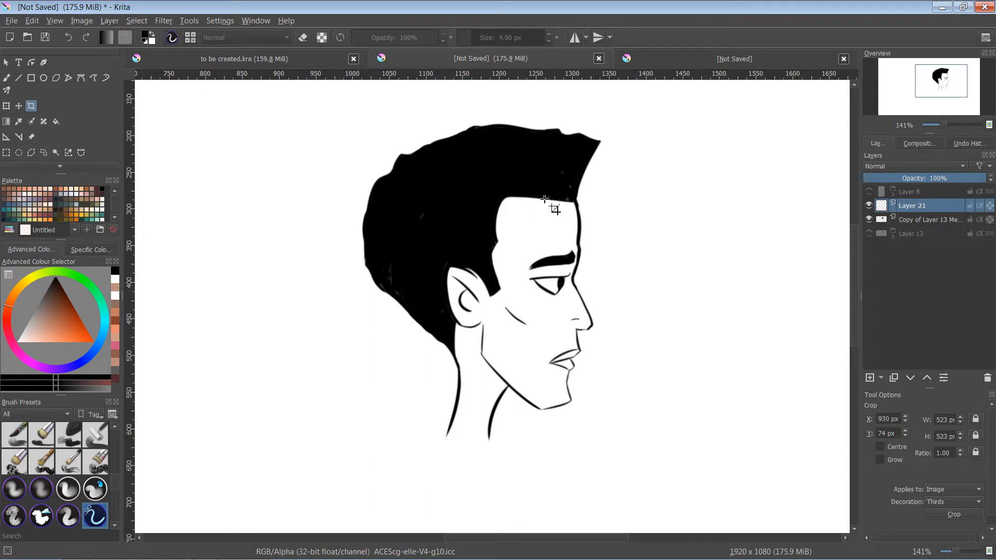
{"action": "left_click", "coordinate": [59, 194]}
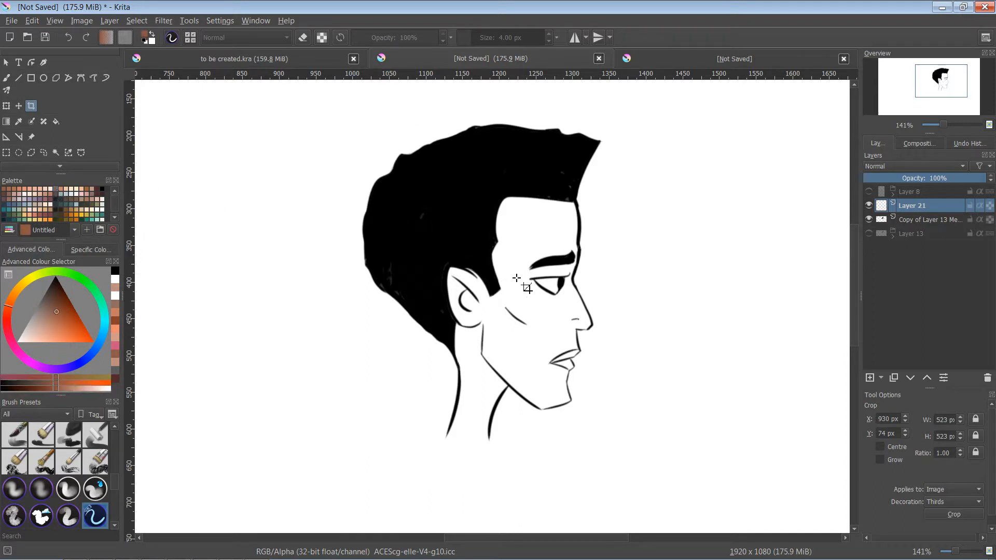
{"action": "key", "text": "b"}
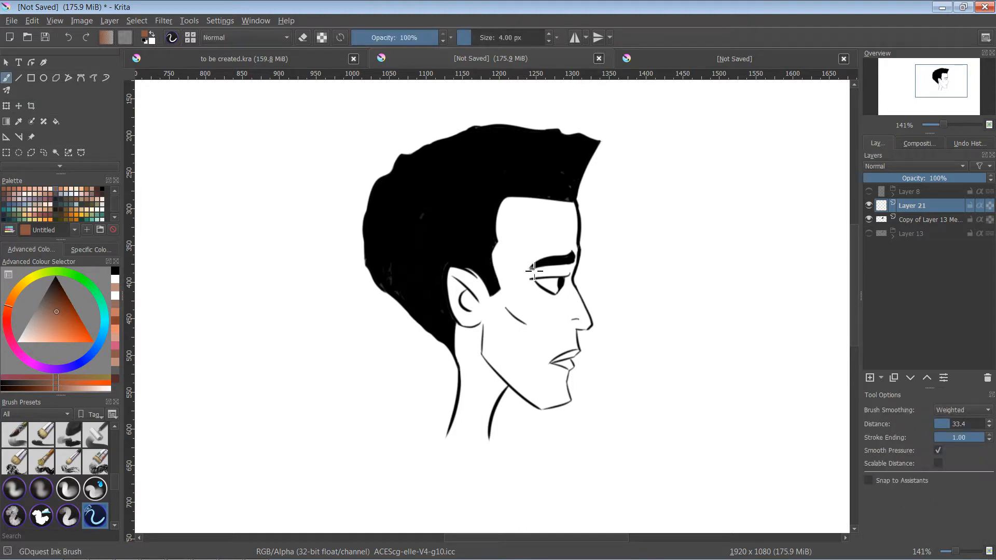
- Enlarge the brush to 44 px and paint a brown stroke down the hairline from forehead to temple
{"action": "key", "text": "bracketright"}
{"action": "key", "text": "bracketright"}
{"action": "key", "text": "bracketright"}
{"action": "key", "text": "bracketright"}
{"action": "key", "text": "bracketright"}
{"action": "key", "text": "bracketright"}
{"action": "key", "text": "bracketright"}
{"action": "key", "text": "bracketright"}
{"action": "key", "text": "bracketright"}
{"action": "key", "text": "bracketright"}
{"action": "key", "text": "bracketright"}
{"action": "key", "text": "bracketright"}
{"action": "key", "text": "bracketright"}
{"action": "key", "text": "bracketright"}
{"action": "key", "text": "bracketright"}
{"action": "key", "text": "bracketright"}
{"action": "key", "text": "bracketright"}
{"action": "key", "text": "bracketright"}
{"action": "key", "text": "bracketright"}
{"action": "key", "text": "bracketright"}
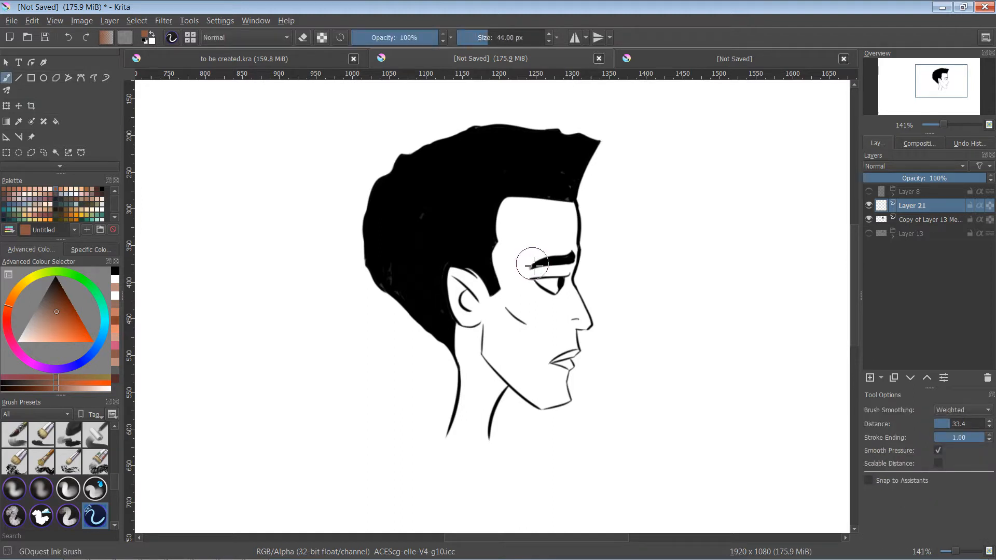
{"action": "key", "text": "bracketleft"}
{"action": "key", "text": "bracketleft"}
{"action": "key", "text": "bracketright"}
{"action": "key", "text": "bracketright"}
{"action": "mouse_move", "coordinate": [520, 216]}
{"action": "left_mouse_down"}
{"action": "mouse_move", "coordinate": [510, 207]}
{"action": "mouse_move", "coordinate": [501, 226]}
{"action": "mouse_move", "coordinate": [532, 204]}
{"action": "mouse_move", "coordinate": [499, 220]}
{"action": "mouse_move", "coordinate": [506, 287]}
{"action": "mouse_move", "coordinate": [517, 292]}
{"action": "left_mouse_up"}
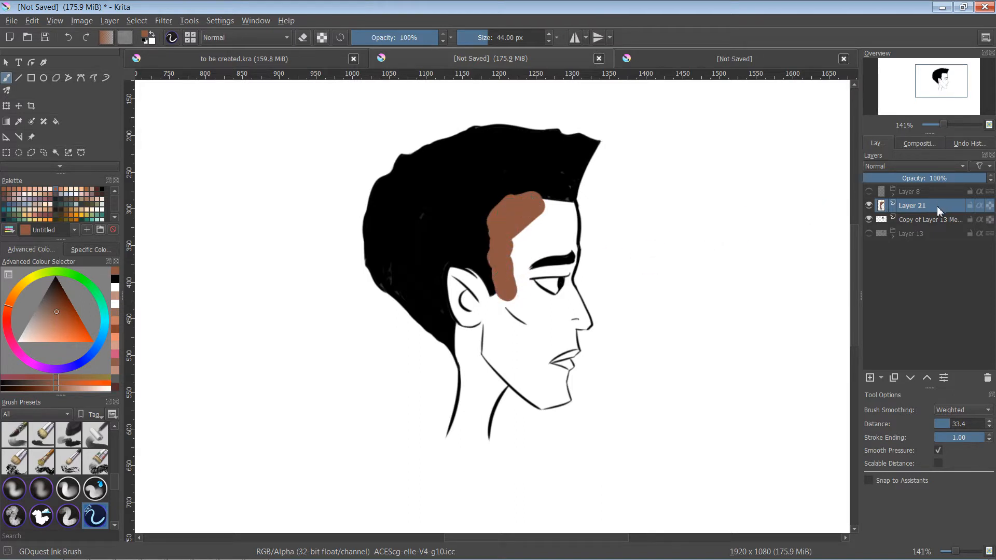
- Move Layer 21 below the merged line art and paint the forehead, ear and cheek brown, keeping the eye white
{"action": "mouse_move", "coordinate": [934, 217]}
{"action": "left_mouse_down"}
{"action": "mouse_move", "coordinate": [874, 228]}
{"action": "mouse_move", "coordinate": [938, 229]}
{"action": "left_mouse_up"}
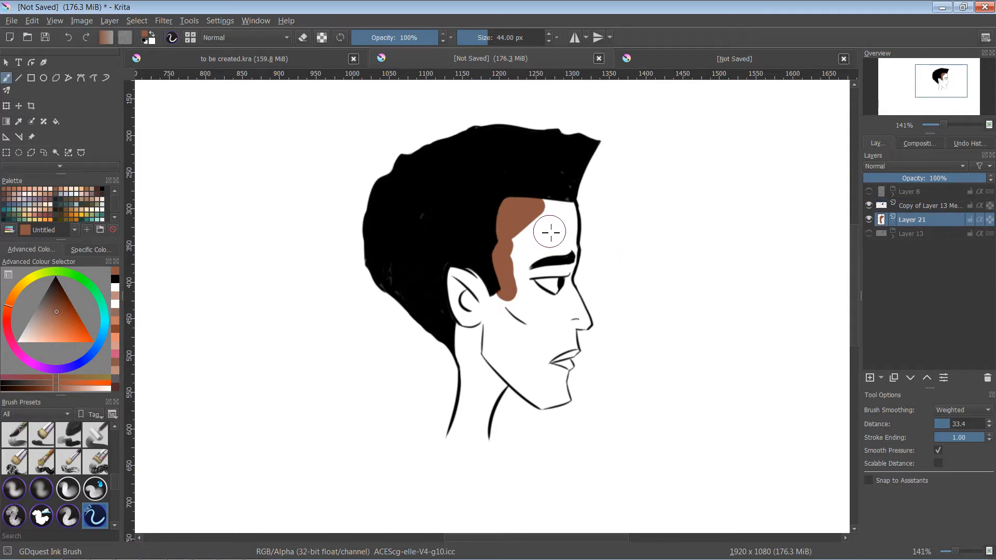
{"action": "mouse_move", "coordinate": [537, 209]}
{"action": "left_mouse_down"}
{"action": "mouse_move", "coordinate": [518, 280]}
{"action": "mouse_move", "coordinate": [550, 204]}
{"action": "mouse_move", "coordinate": [566, 219]}
{"action": "mouse_move", "coordinate": [564, 210]}
{"action": "mouse_move", "coordinate": [563, 270]}
{"action": "mouse_move", "coordinate": [551, 274]}
{"action": "mouse_move", "coordinate": [571, 315]}
{"action": "mouse_move", "coordinate": [520, 287]}
{"action": "mouse_move", "coordinate": [554, 307]}
{"action": "mouse_move", "coordinate": [530, 292]}
{"action": "mouse_move", "coordinate": [511, 317]}
{"action": "mouse_move", "coordinate": [484, 297]}
{"action": "mouse_move", "coordinate": [467, 308]}
{"action": "mouse_move", "coordinate": [472, 342]}
{"action": "mouse_move", "coordinate": [465, 319]}
{"action": "mouse_move", "coordinate": [472, 363]}
{"action": "mouse_move", "coordinate": [471, 335]}
{"action": "mouse_move", "coordinate": [473, 362]}
{"action": "left_mouse_up"}
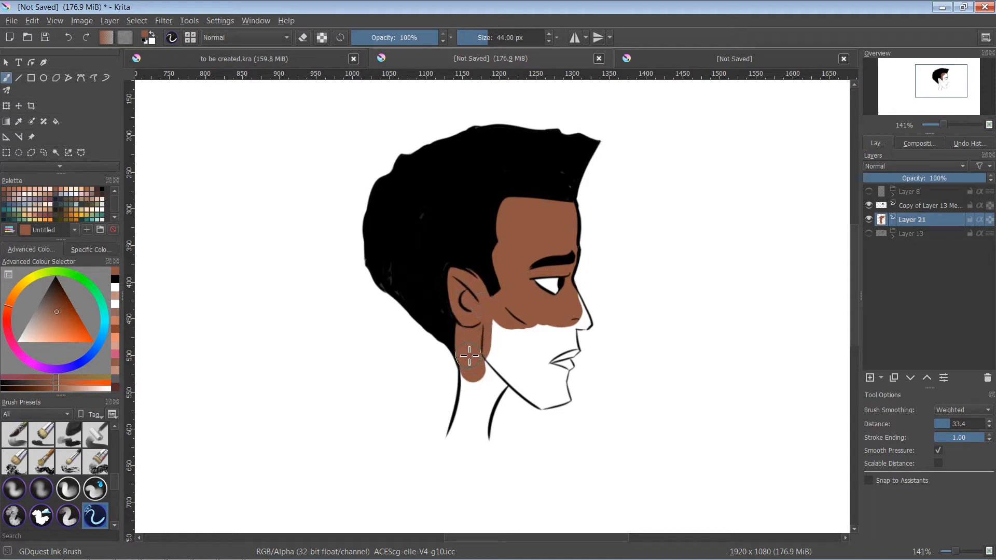
{"action": "mouse_move", "coordinate": [493, 319]}
{"action": "left_mouse_down"}
{"action": "mouse_move", "coordinate": [548, 315]}
{"action": "mouse_move", "coordinate": [553, 334]}
{"action": "mouse_move", "coordinate": [566, 330]}
{"action": "mouse_move", "coordinate": [564, 302]}
{"action": "mouse_move", "coordinate": [508, 273]}
{"action": "left_mouse_up"}
- Reduce the brush to 20 px and paint the nose, lips, jaw and chin brown, filling the white gaps
{"action": "key", "text": "ctrl+plus"}
{"action": "key", "text": "ctrl+plus"}
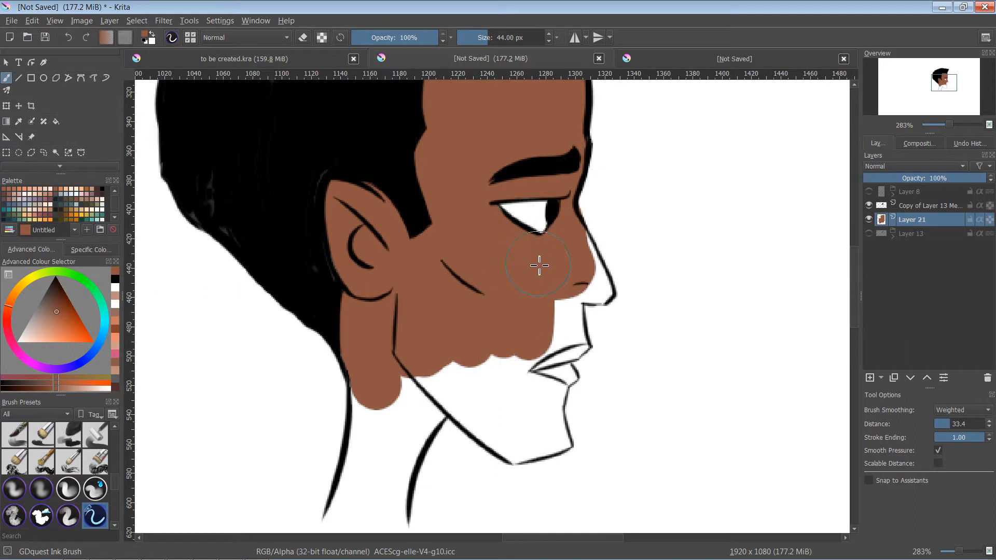
{"action": "key", "text": "bracketleft"}
{"action": "key", "text": "bracketleft"}
{"action": "key", "text": "bracketleft"}
{"action": "key", "text": "bracketleft"}
{"action": "mouse_move", "coordinate": [584, 254]}
{"action": "left_mouse_down"}
{"action": "mouse_move", "coordinate": [609, 298]}
{"action": "mouse_move", "coordinate": [571, 297]}
{"action": "mouse_move", "coordinate": [594, 288]}
{"action": "mouse_move", "coordinate": [552, 351]}
{"action": "mouse_move", "coordinate": [580, 339]}
{"action": "mouse_move", "coordinate": [577, 326]}
{"action": "mouse_move", "coordinate": [584, 348]}
{"action": "mouse_move", "coordinate": [547, 375]}
{"action": "mouse_move", "coordinate": [528, 378]}
{"action": "mouse_move", "coordinate": [555, 364]}
{"action": "mouse_move", "coordinate": [548, 360]}
{"action": "mouse_move", "coordinate": [512, 380]}
{"action": "mouse_move", "coordinate": [464, 372]}
{"action": "mouse_move", "coordinate": [425, 393]}
{"action": "mouse_move", "coordinate": [417, 370]}
{"action": "mouse_move", "coordinate": [515, 455]}
{"action": "mouse_move", "coordinate": [469, 389]}
{"action": "mouse_move", "coordinate": [482, 402]}
{"action": "mouse_move", "coordinate": [504, 385]}
{"action": "mouse_move", "coordinate": [526, 409]}
{"action": "mouse_move", "coordinate": [555, 370]}
{"action": "mouse_move", "coordinate": [568, 377]}
{"action": "mouse_move", "coordinate": [556, 404]}
{"action": "mouse_move", "coordinate": [562, 444]}
{"action": "mouse_move", "coordinate": [521, 455]}
{"action": "mouse_move", "coordinate": [513, 437]}
{"action": "left_mouse_up"}
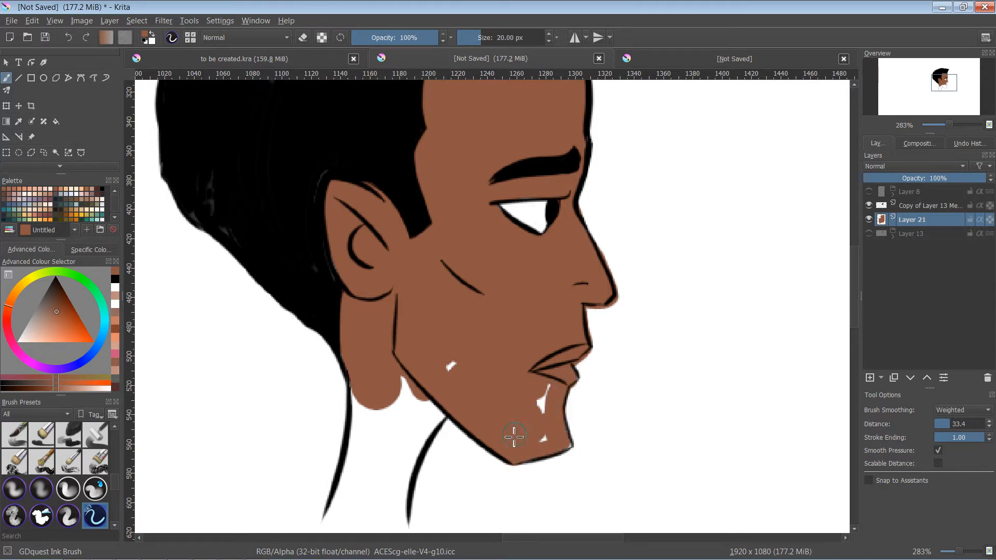
{"action": "mouse_move", "coordinate": [463, 380]}
{"action": "left_mouse_down"}
{"action": "mouse_move", "coordinate": [512, 395]}
{"action": "mouse_move", "coordinate": [540, 382]}
{"action": "left_mouse_up"}
- Paint the neck brown down to its base with the 20 px brush
{"action": "key", "text": "bracketleft"}
{"action": "key", "text": "bracketleft"}
{"action": "key", "text": "bracketleft"}
{"action": "key", "text": "bracketleft"}
{"action": "key", "text": "bracketleft"}
{"action": "key", "text": "bracketleft"}
{"action": "key", "text": "bracketleft"}
{"action": "key", "text": "bracketleft"}
{"action": "key", "text": "bracketright"}
{"action": "key", "text": "bracketright"}
{"action": "key", "text": "bracketright"}
{"action": "key", "text": "bracketright"}
{"action": "key", "text": "bracketright"}
{"action": "key", "text": "bracketright"}
{"action": "mouse_move", "coordinate": [399, 374]}
{"action": "left_mouse_down"}
{"action": "mouse_move", "coordinate": [437, 416]}
{"action": "mouse_move", "coordinate": [416, 442]}
{"action": "mouse_move", "coordinate": [399, 512]}
{"action": "mouse_move", "coordinate": [411, 410]}
{"action": "mouse_move", "coordinate": [398, 469]}
{"action": "mouse_move", "coordinate": [380, 445]}
{"action": "mouse_move", "coordinate": [369, 391]}
{"action": "mouse_move", "coordinate": [362, 457]}
{"action": "mouse_move", "coordinate": [336, 520]}
{"action": "mouse_move", "coordinate": [359, 435]}
{"action": "mouse_move", "coordinate": [398, 516]}
{"action": "mouse_move", "coordinate": [335, 519]}
{"action": "mouse_move", "coordinate": [384, 499]}
{"action": "left_mouse_up"}
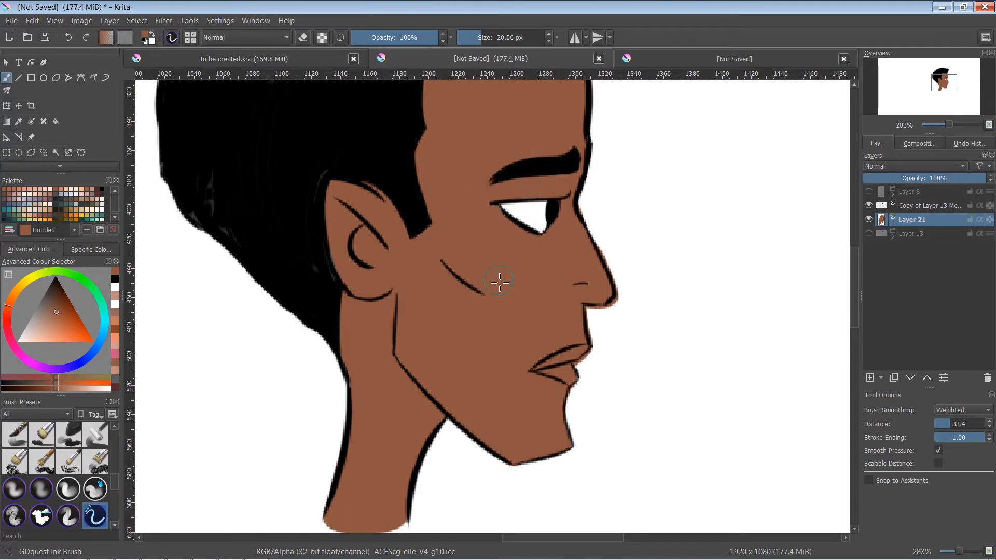
- Erase the brown spilling outside the nose, lip and chin outlines with a 9 px eraser
{"action": "key", "text": "e"}
{"action": "key", "text": "bracketleft"}
{"action": "key", "text": "bracketleft"}
{"action": "key", "text": "bracketleft"}
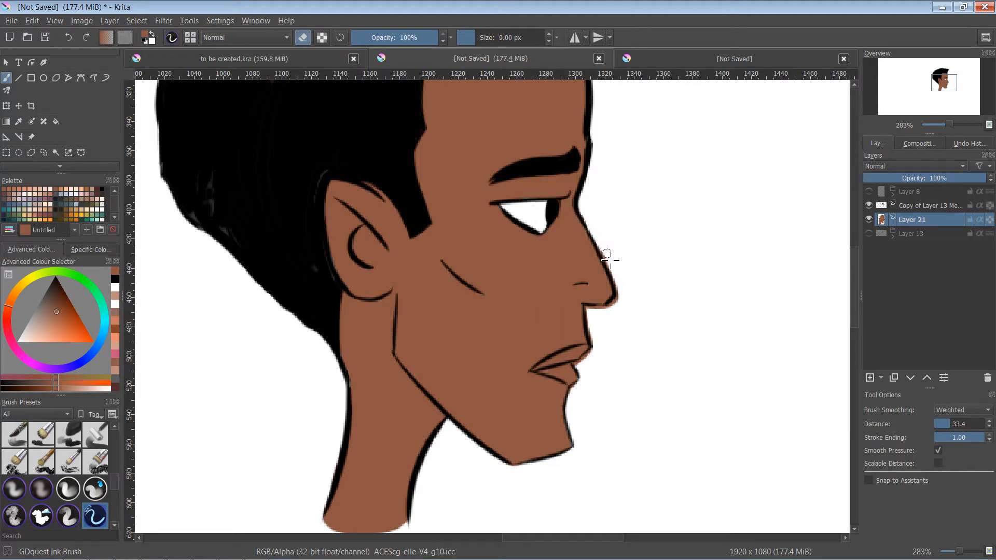
{"action": "mouse_move", "coordinate": [599, 239]}
{"action": "left_mouse_down"}
{"action": "mouse_move", "coordinate": [619, 309]}
{"action": "mouse_move", "coordinate": [621, 301]}
{"action": "mouse_move", "coordinate": [592, 312]}
{"action": "left_mouse_up"}
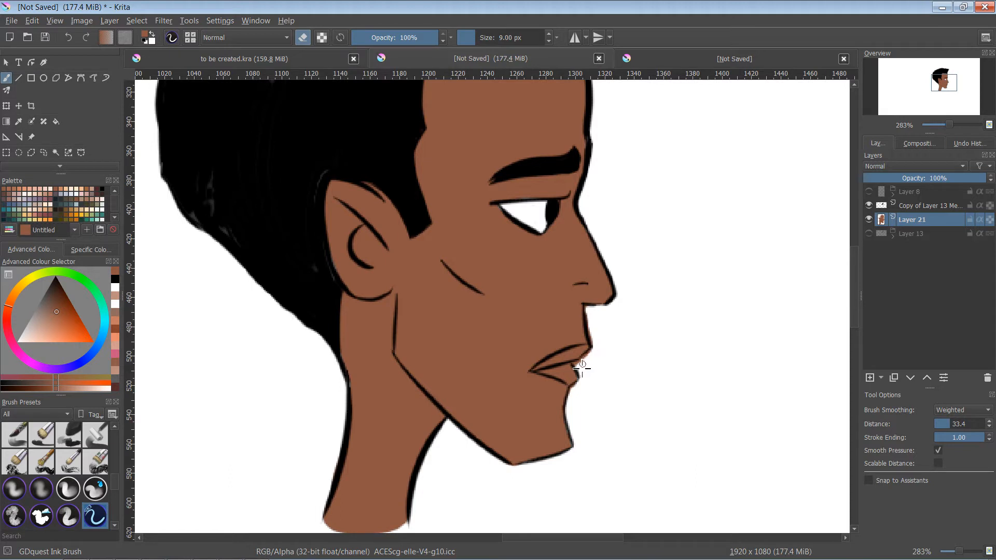
{"action": "mouse_move", "coordinate": [582, 367]}
{"action": "left_mouse_down"}
{"action": "mouse_move", "coordinate": [598, 345]}
{"action": "mouse_move", "coordinate": [583, 363]}
{"action": "left_mouse_up"}
{"action": "left_click_drag", "start_coordinate": [597, 343], "coordinate": [596, 356]}
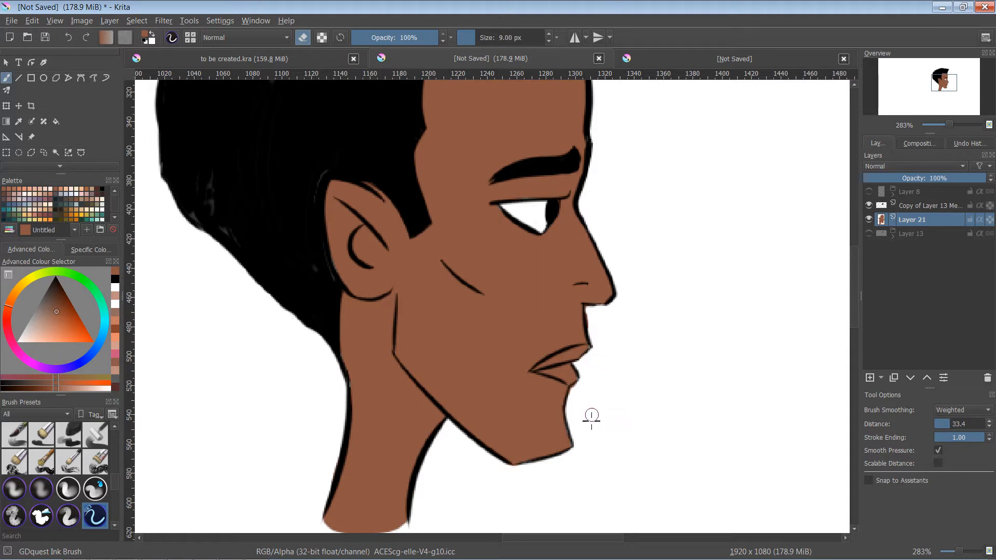
{"action": "left_click_drag", "start_coordinate": [474, 494], "coordinate": [470, 530]}
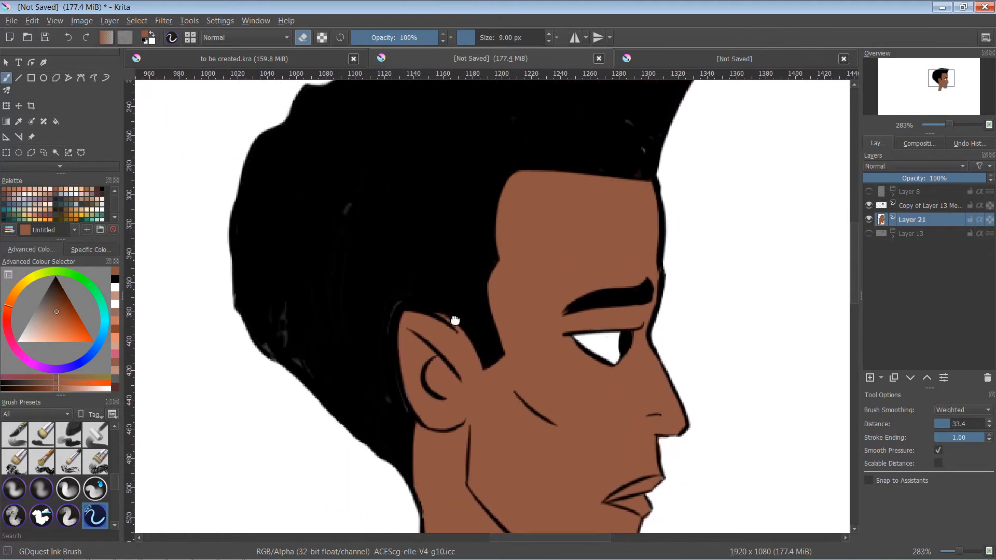
- Add a layer above the skin layer and paint the white of the eye with a 20 px white brush
{"action": "mouse_move", "coordinate": [455, 320]}
{"action": "left_mouse_down"}
{"action": "mouse_move", "coordinate": [427, 295]}
{"action": "mouse_move", "coordinate": [417, 235]}
{"action": "left_mouse_up"}
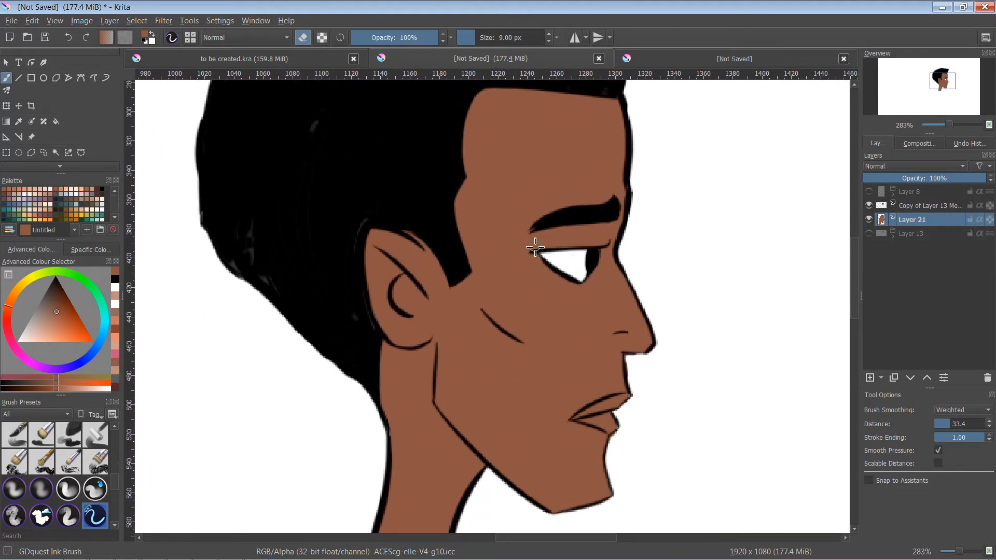
{"action": "left_click_drag", "start_coordinate": [676, 205], "coordinate": [643, 200]}
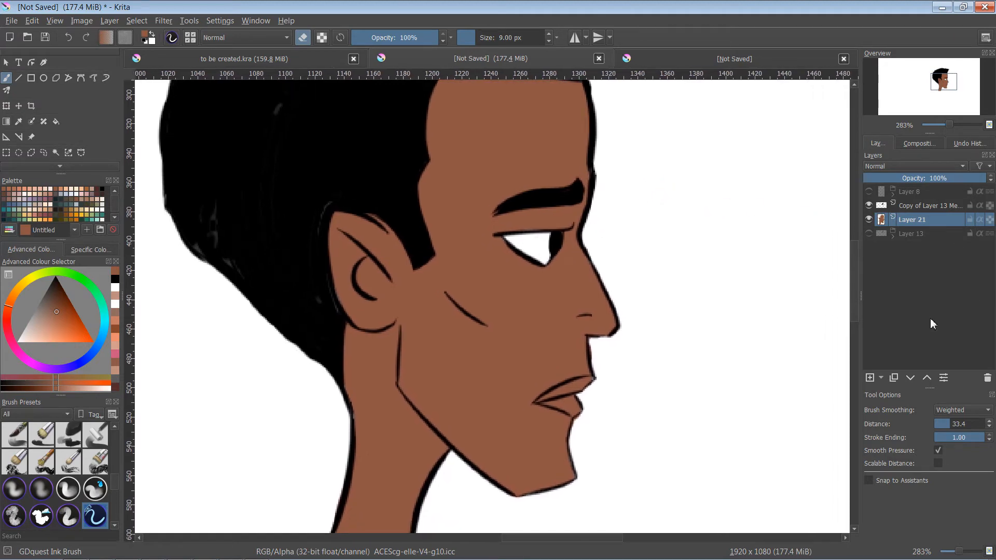
{"action": "left_click", "coordinate": [871, 378]}
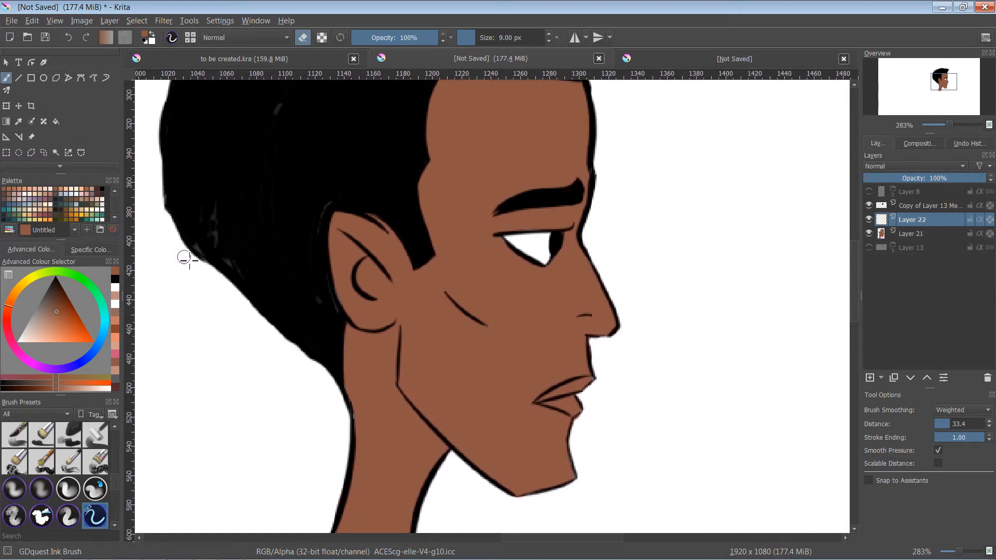
{"action": "left_click", "coordinate": [28, 200]}
{"action": "key", "text": "e"}
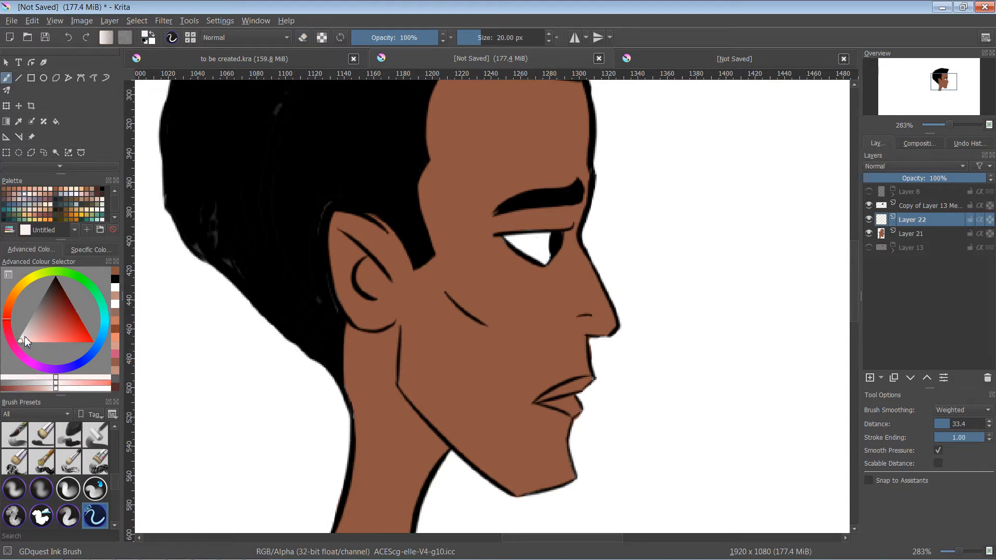
{"action": "mouse_move", "coordinate": [32, 340]}
{"action": "left_mouse_down"}
{"action": "mouse_move", "coordinate": [17, 337]}
{"action": "mouse_move", "coordinate": [5, 355]}
{"action": "mouse_move", "coordinate": [3, 337]}
{"action": "left_mouse_up"}
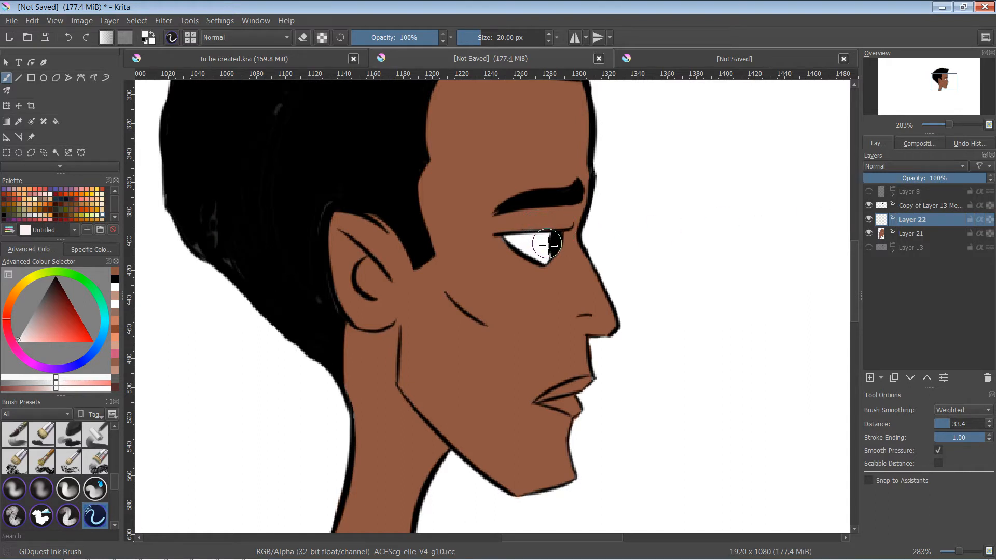
{"action": "mouse_move", "coordinate": [547, 245]}
{"action": "left_mouse_down"}
{"action": "mouse_move", "coordinate": [514, 241]}
{"action": "mouse_move", "coordinate": [547, 261]}
{"action": "mouse_move", "coordinate": [554, 244]}
{"action": "left_mouse_up"}
{"action": "key", "text": "ctrl+z"}
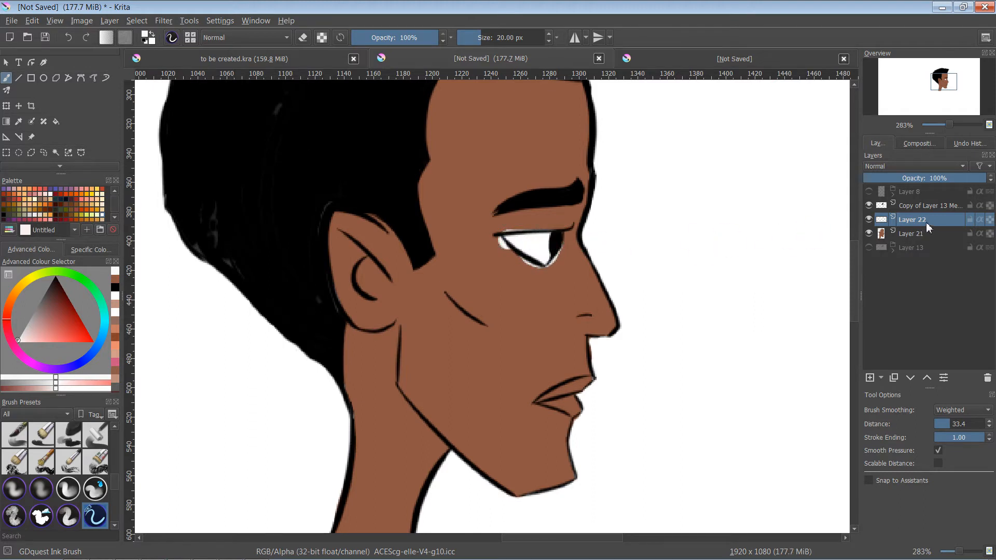
- Move Layer 22 beneath Layer 21 and temporarily hide the merged line art to check the colours under it
{"action": "left_click_drag", "start_coordinate": [927, 228], "coordinate": [870, 239]}
{"action": "left_click_drag", "start_coordinate": [933, 250], "coordinate": [933, 253]}
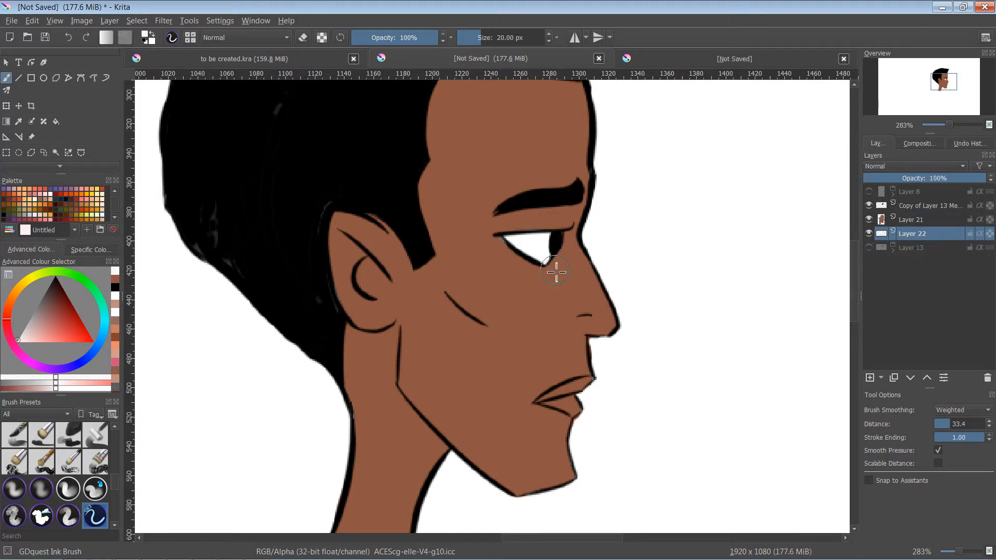
{"action": "left_click", "coordinate": [924, 224]}
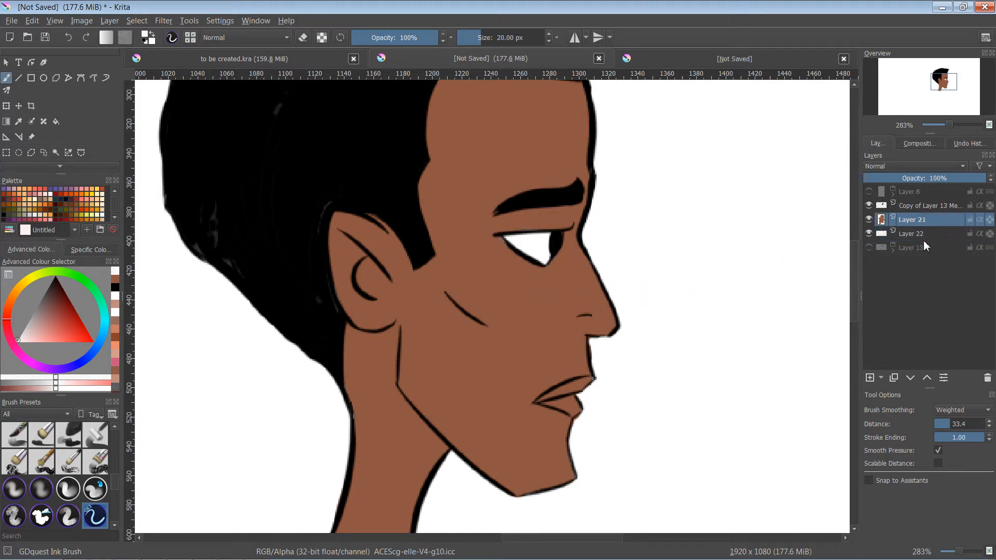
{"action": "left_click", "coordinate": [919, 237]}
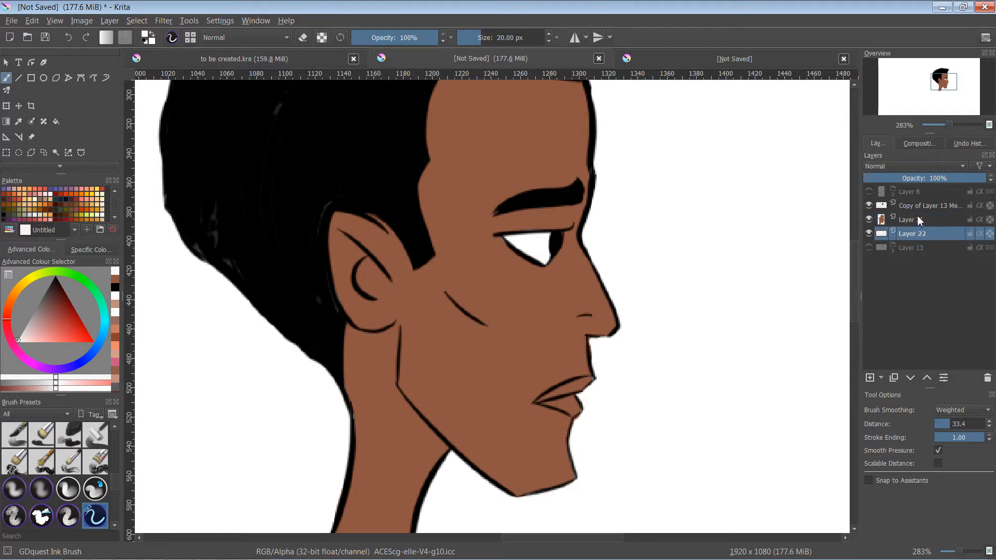
{"action": "left_click", "coordinate": [895, 206]}
{"action": "left_click", "coordinate": [869, 205]}
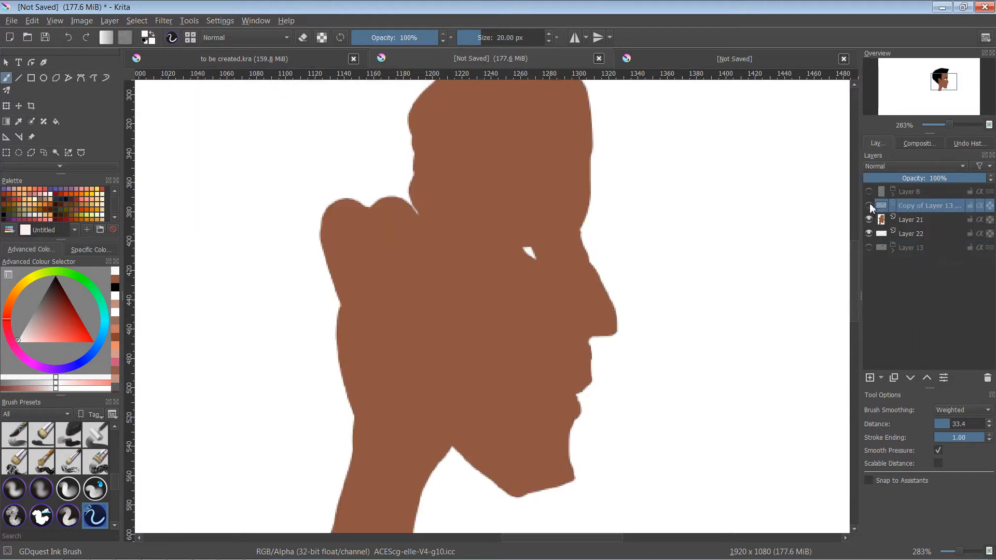
{"action": "left_click", "coordinate": [868, 205]}
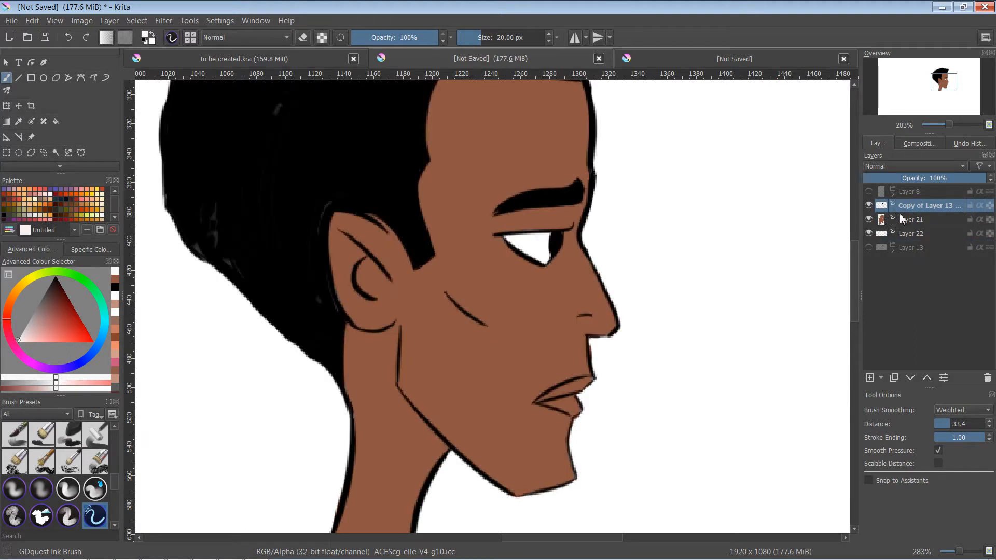
- Add a layer above the merged line art and paint small white highlights on the pupil with a 9 px brush
{"action": "left_click", "coordinate": [870, 378]}
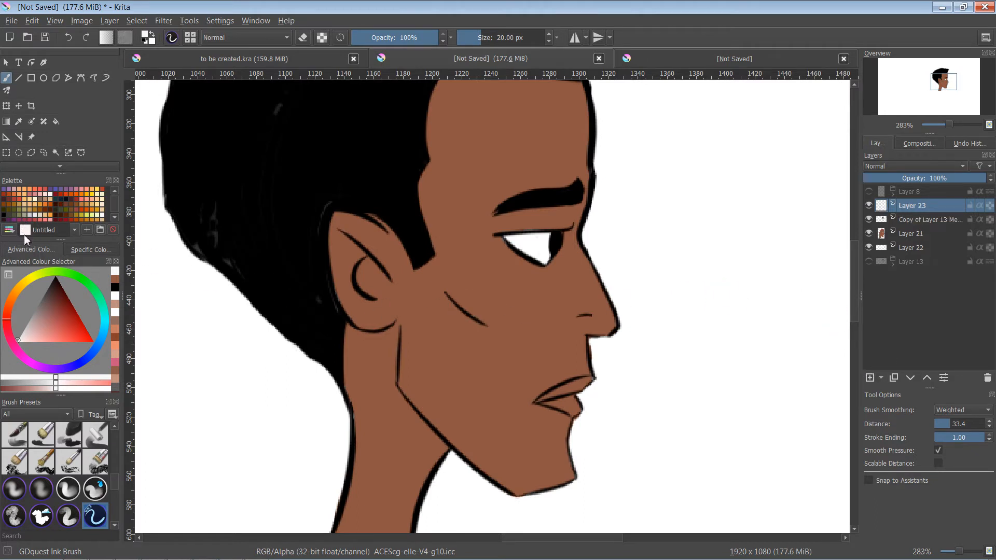
{"action": "left_click_drag", "start_coordinate": [19, 341], "coordinate": [1, 360]}
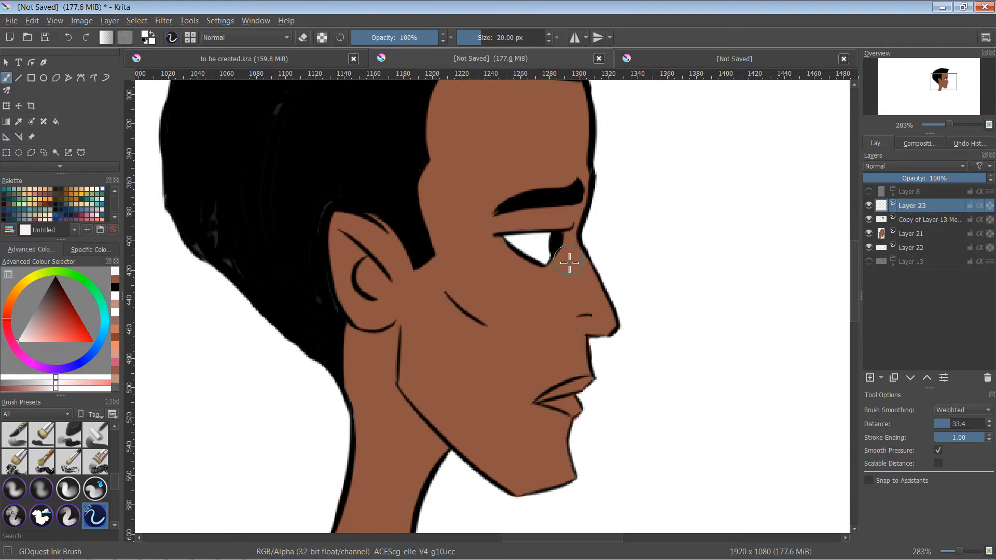
{"action": "key", "text": "plus"}
{"action": "key", "text": "plus"}
{"action": "key", "text": "plus"}
{"action": "left_click_drag", "start_coordinate": [577, 236], "coordinate": [455, 339]}
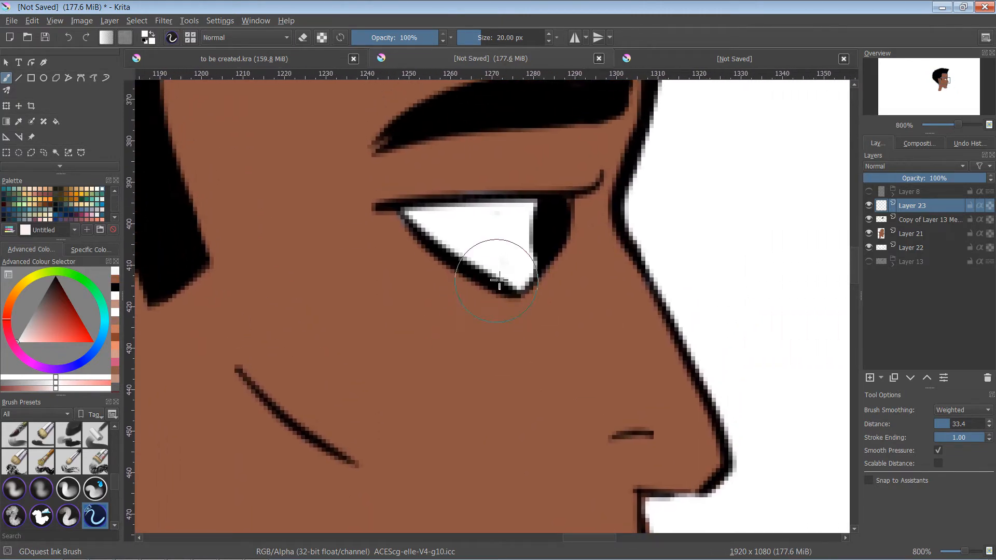
{"action": "key", "text": "bracketleft"}
{"action": "key", "text": "bracketleft"}
{"action": "key", "text": "bracketleft"}
{"action": "key", "text": "bracketleft"}
{"action": "key", "text": "bracketleft"}
{"action": "key", "text": "bracketleft"}
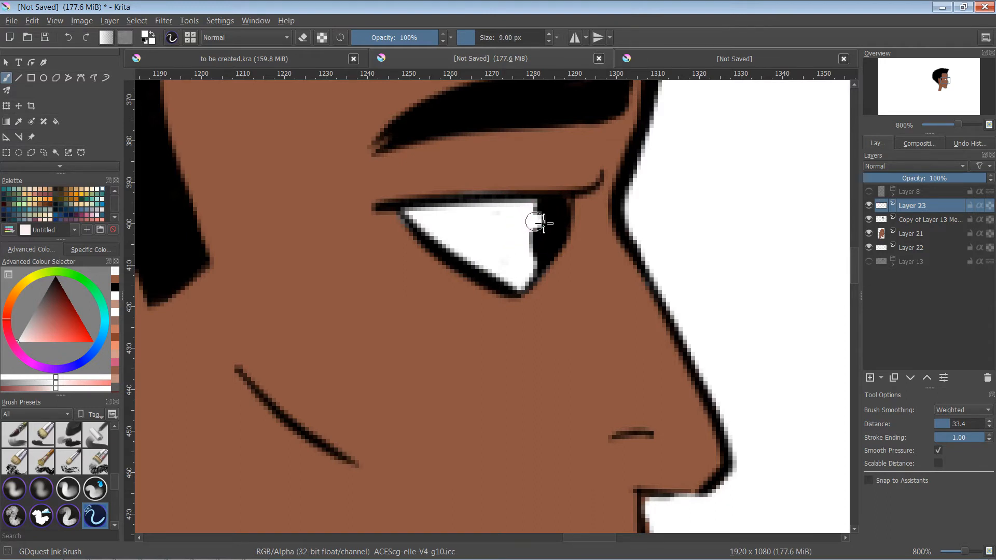
{"action": "left_click_drag", "start_coordinate": [541, 227], "coordinate": [539, 224]}
{"action": "key", "text": "minus"}
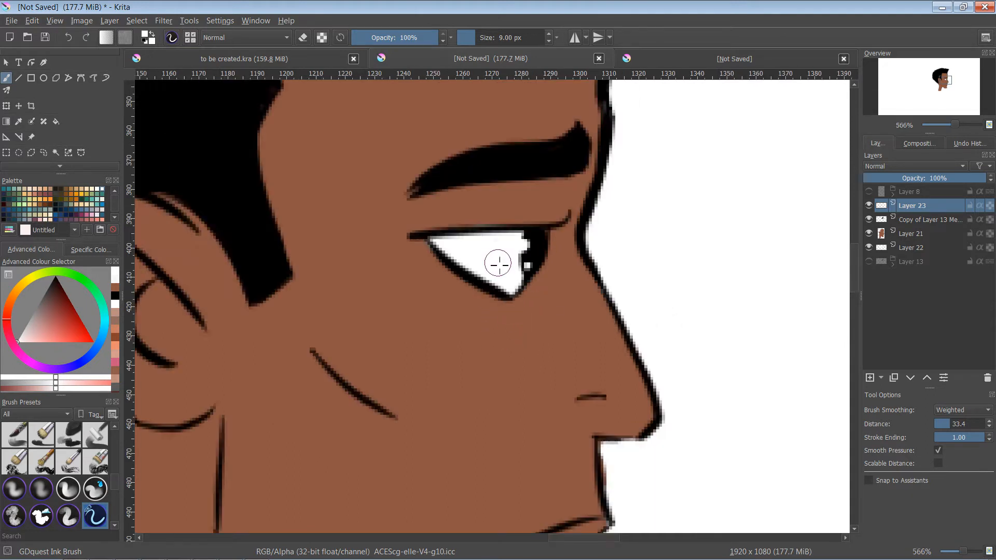
{"action": "key", "text": "minus"}
{"action": "key", "text": "minus"}
{"action": "key", "text": "minus"}
{"action": "key", "text": "minus"}
{"action": "key", "text": "plus"}
{"action": "key", "text": "plus"}
{"action": "key", "text": "plus"}
{"action": "key", "text": "plus"}
{"action": "key", "text": "plus"}
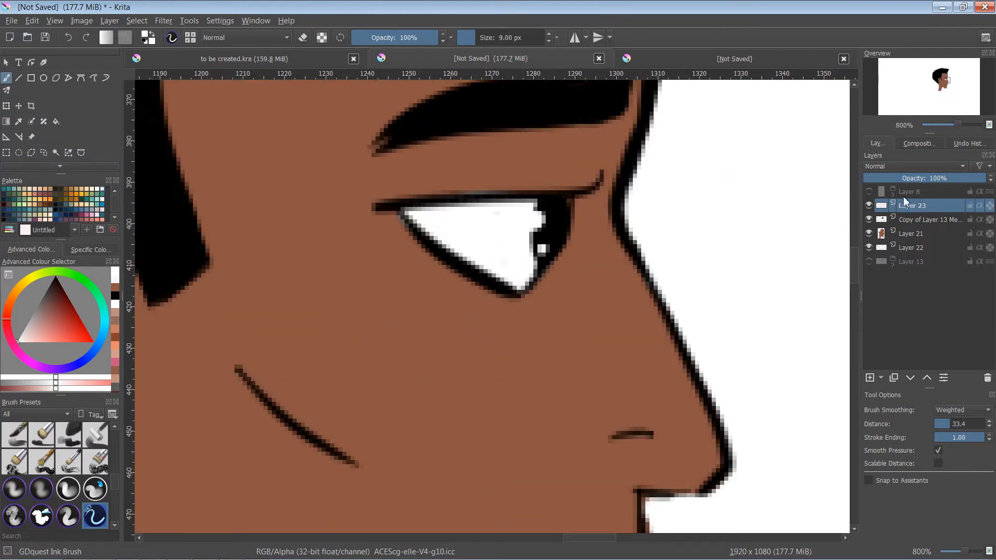
- Add a layer above Layer 21 and try to paint the iris brown beside the pupil with a 2 px brush
{"action": "left_click", "coordinate": [911, 234]}
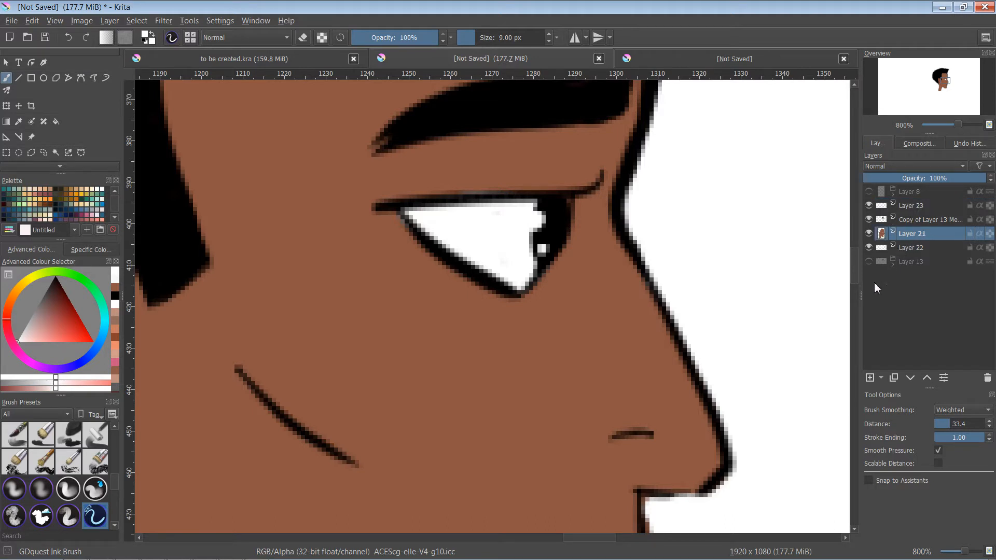
{"action": "left_click", "coordinate": [869, 378]}
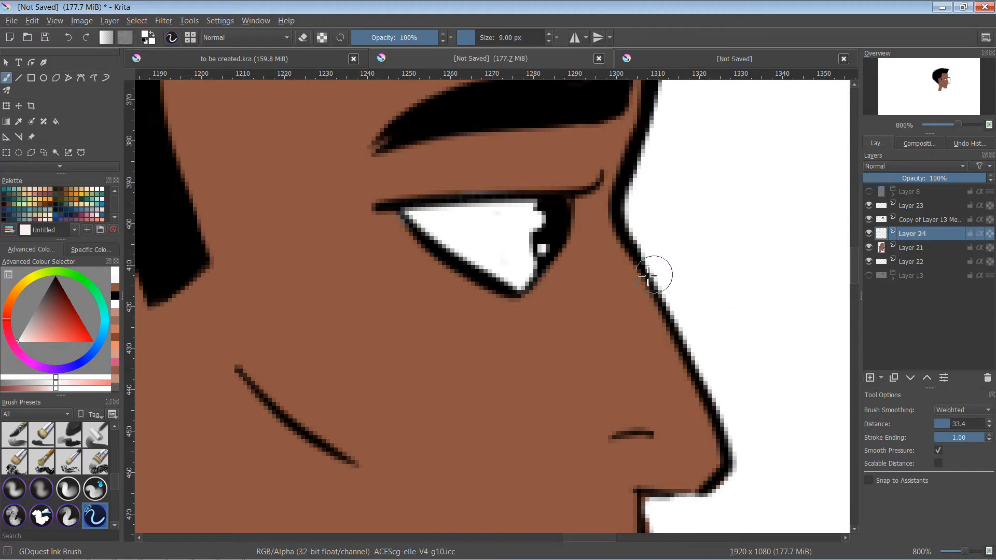
{"action": "left_click", "coordinate": [68, 195]}
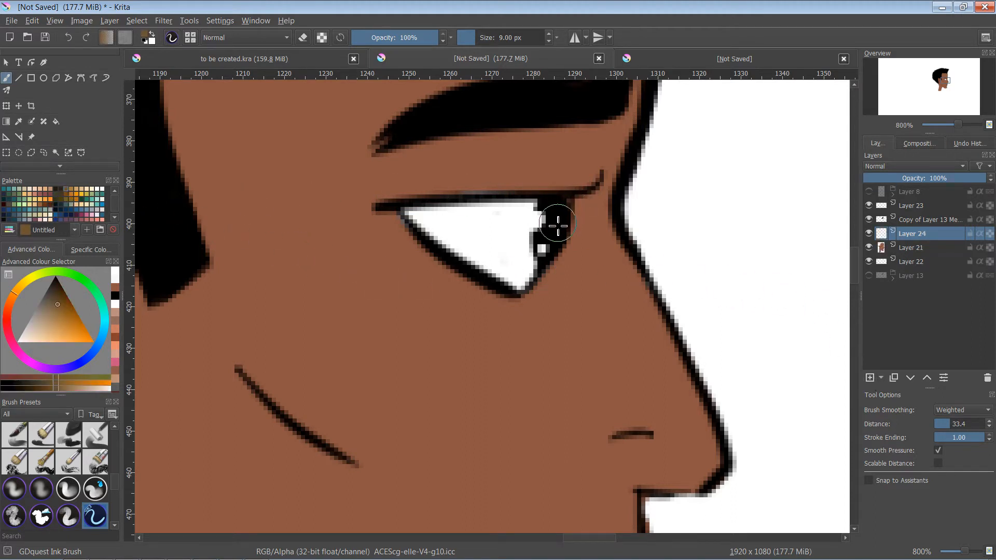
{"action": "key", "text": "bracketright"}
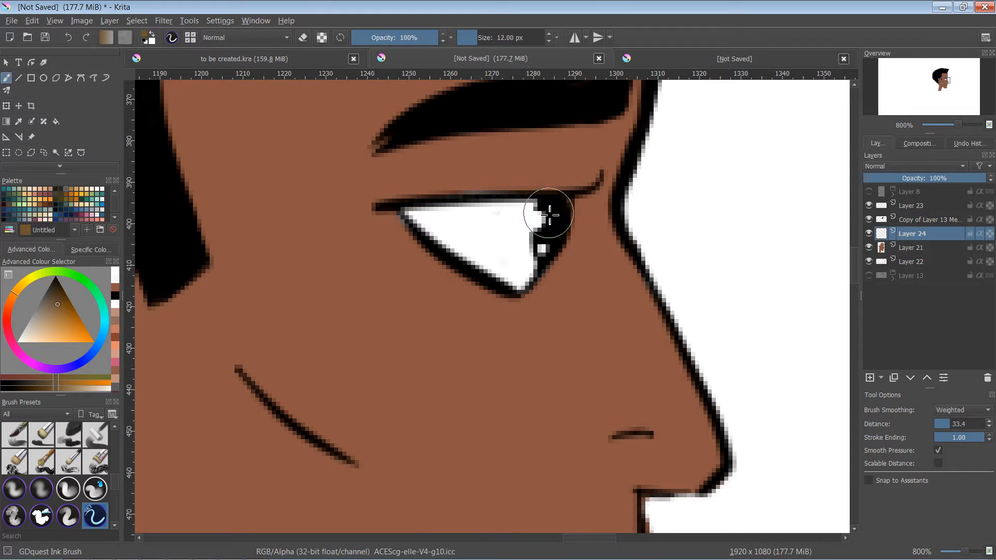
{"action": "key", "text": "bracketleft"}
{"action": "key", "text": "bracketleft"}
{"action": "key", "text": "bracketleft"}
{"action": "key", "text": "bracketleft"}
{"action": "key", "text": "bracketleft"}
{"action": "key", "text": "bracketleft"}
{"action": "key", "text": "bracketleft"}
{"action": "key", "text": "bracketleft"}
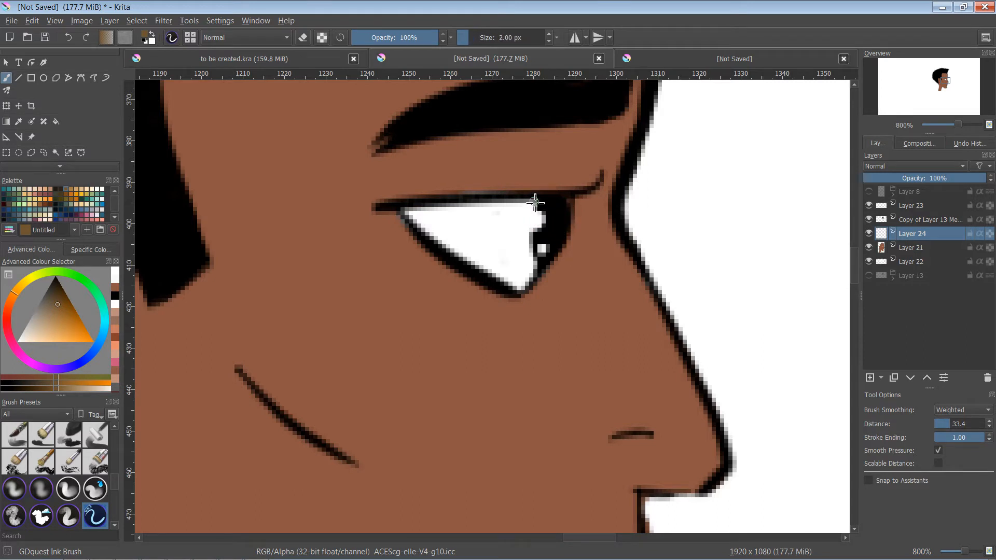
{"action": "left_click_drag", "start_coordinate": [533, 228], "coordinate": [524, 265]}
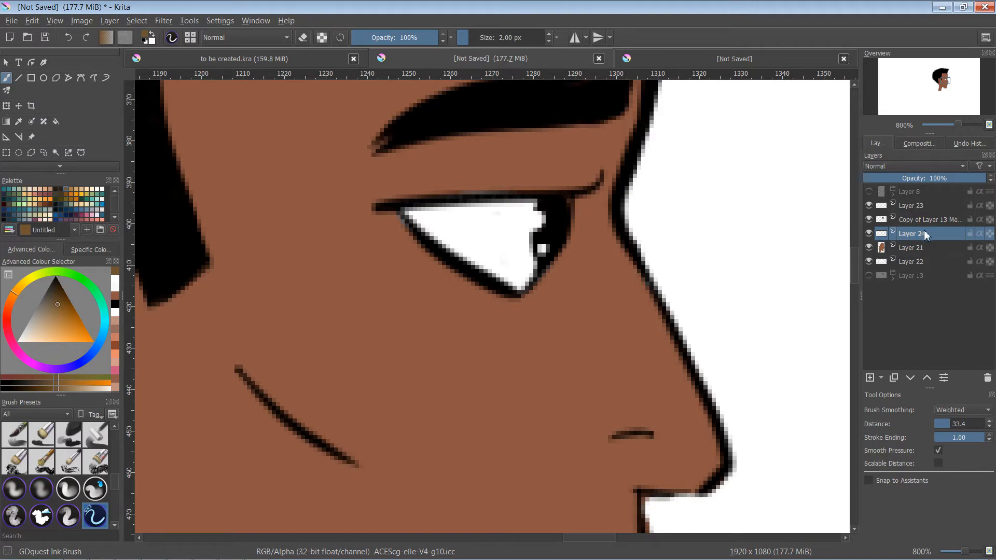
- Move Layer 24 above the merged line art and paint a brown iris beside the pupil with a 6 px brush
{"action": "left_click_drag", "start_coordinate": [926, 234], "coordinate": [926, 218]}
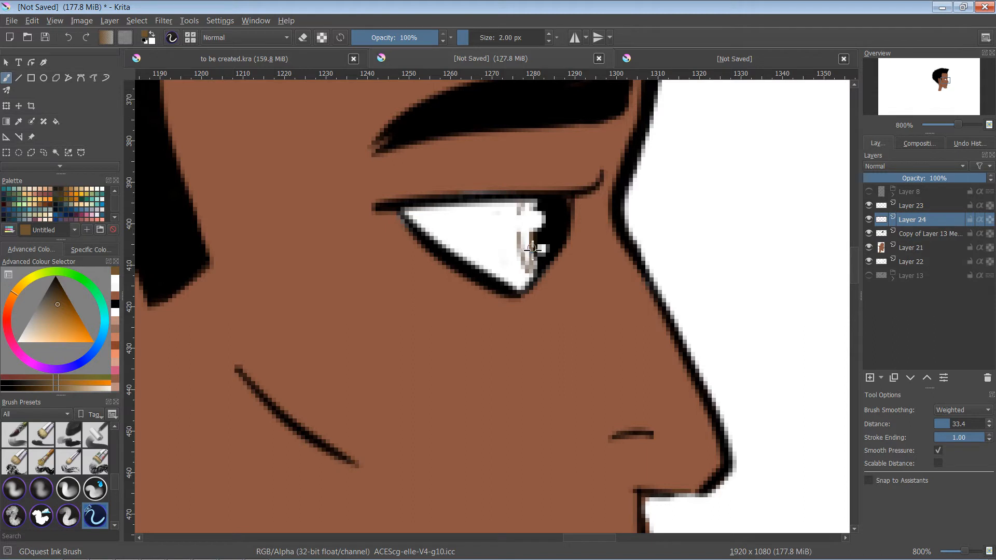
{"action": "key", "text": "bracketright"}
{"action": "key", "text": "bracketright"}
{"action": "key", "text": "bracketright"}
{"action": "key", "text": "bracketright"}
{"action": "mouse_move", "coordinate": [529, 210]}
{"action": "left_mouse_down"}
{"action": "mouse_move", "coordinate": [522, 282]}
{"action": "mouse_move", "coordinate": [533, 267]}
{"action": "mouse_move", "coordinate": [527, 206]}
{"action": "mouse_move", "coordinate": [536, 205]}
{"action": "mouse_move", "coordinate": [532, 273]}
{"action": "mouse_move", "coordinate": [527, 201]}
{"action": "left_mouse_up"}
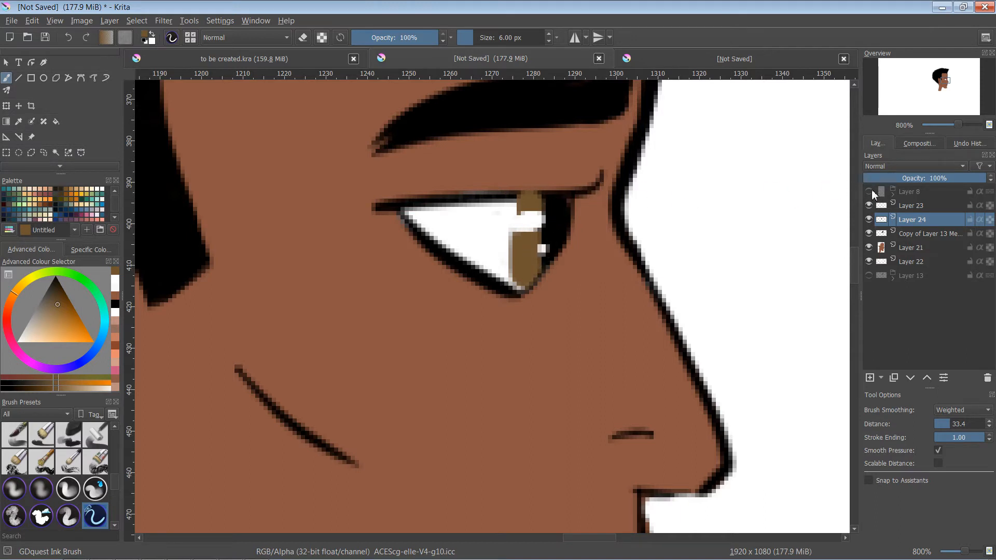
- Set Layer 24's blending mode to Multiply and trim the edge of the brown iris with a 9 px eraser
{"action": "left_click", "coordinate": [900, 166]}
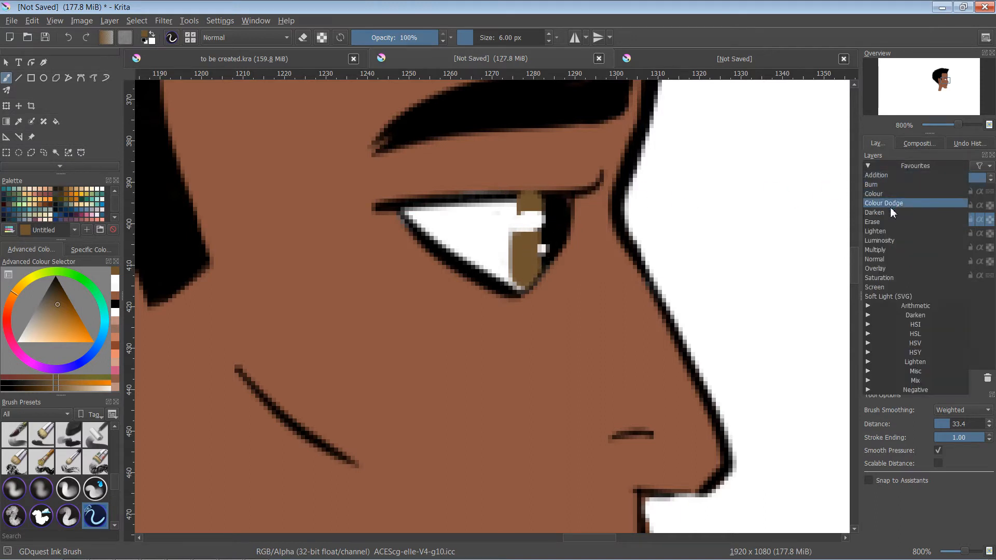
{"action": "left_click", "coordinate": [885, 250]}
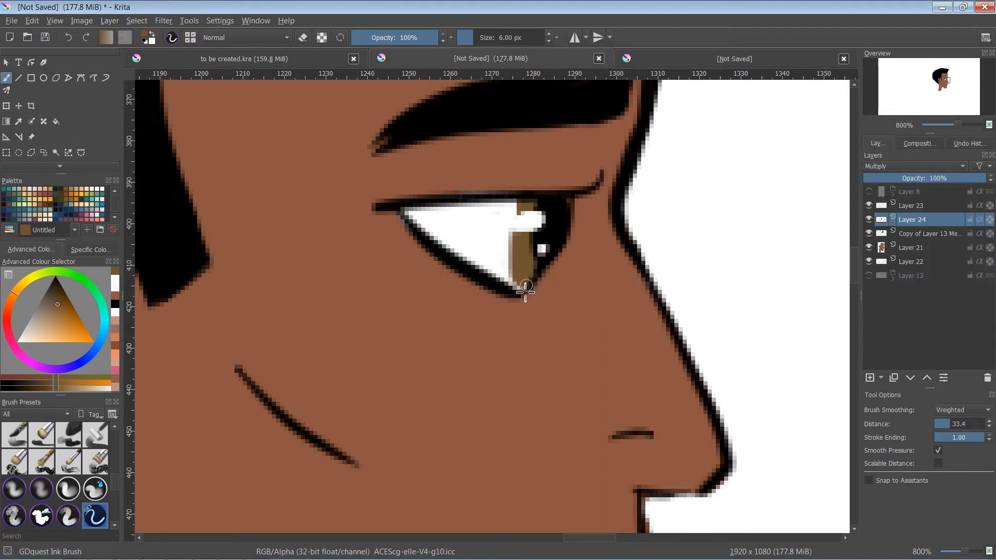
{"action": "key", "text": "e"}
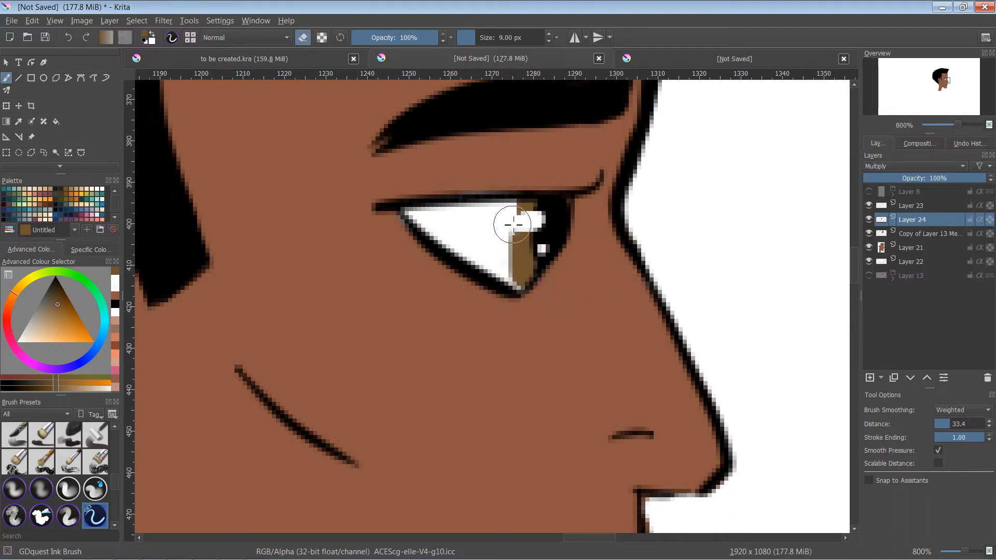
{"action": "left_click_drag", "start_coordinate": [519, 209], "coordinate": [518, 287]}
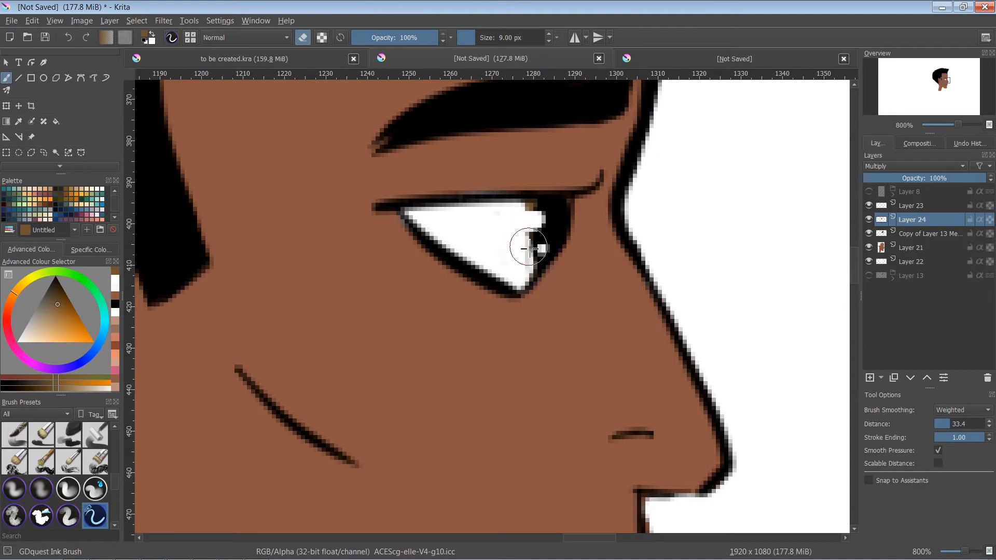
- Undo the iris painting, blending and layer order changes, and delete Layer 24
{"action": "key", "text": "ctrl+z"}
{"action": "key", "text": "ctrl+z"}
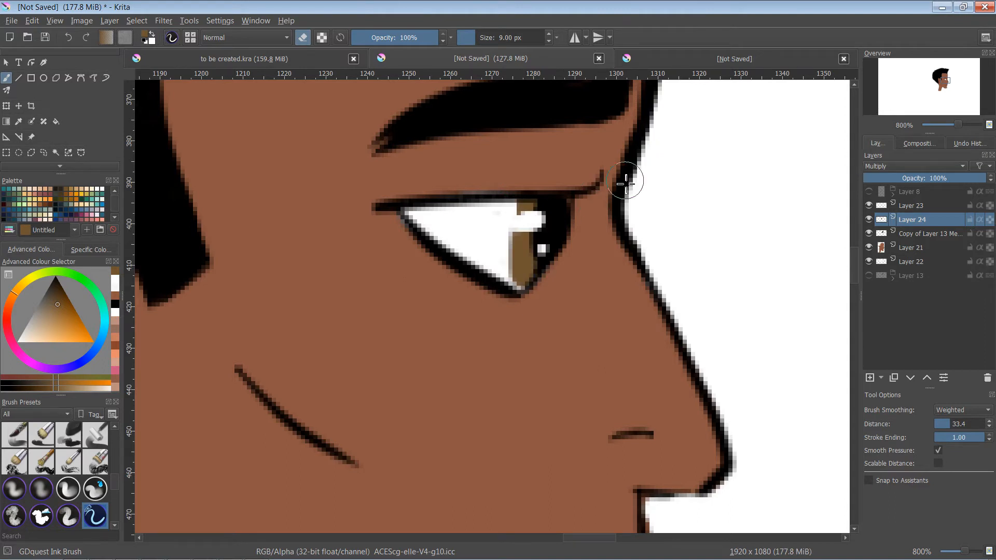
{"action": "key", "text": "ctrl+z"}
{"action": "key", "text": "ctrl+Page_Down"}
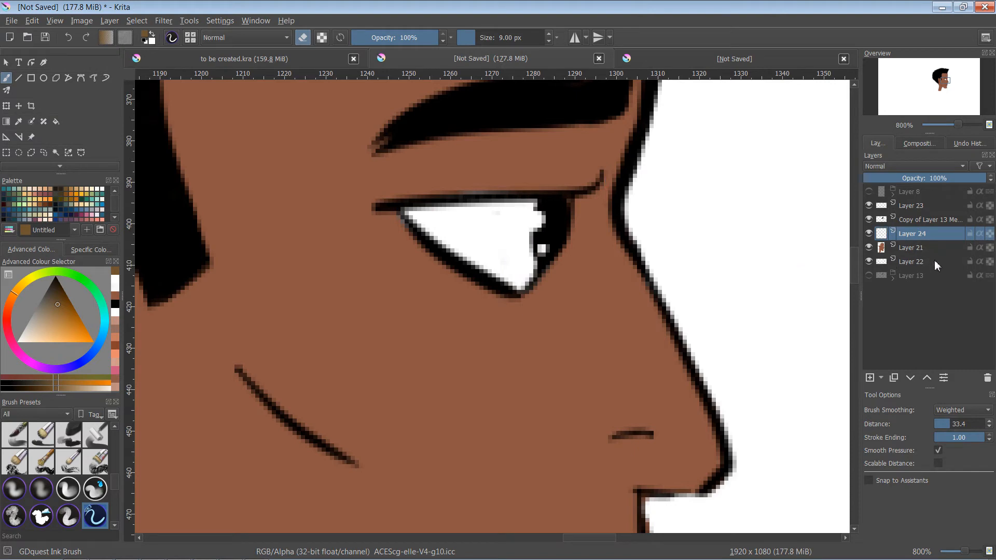
{"action": "left_click", "coordinate": [988, 378]}
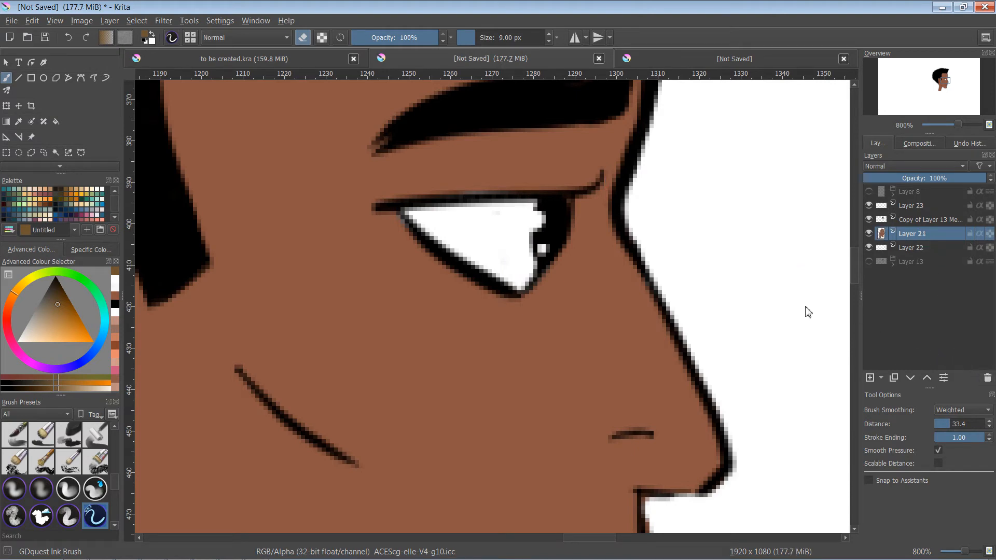
{"action": "key", "text": "ctrl+minus"}
{"action": "key", "text": "ctrl+minus"}
{"action": "key", "text": "ctrl+minus"}
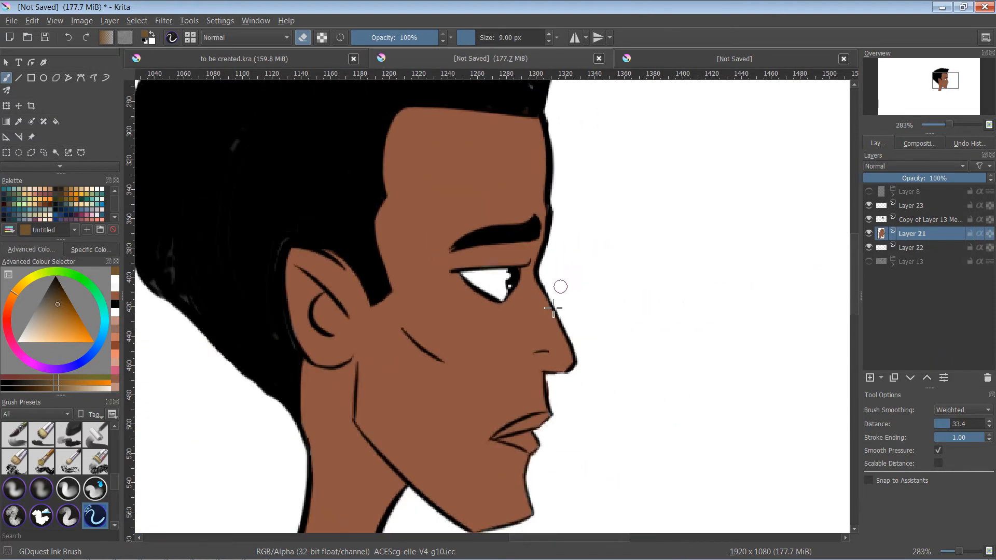
{"action": "mouse_move", "coordinate": [580, 302]}
{"action": "left_mouse_down"}
{"action": "mouse_move", "coordinate": [642, 289]}
{"action": "mouse_move", "coordinate": [620, 278]}
{"action": "mouse_move", "coordinate": [616, 289]}
{"action": "mouse_move", "coordinate": [623, 333]}
{"action": "mouse_move", "coordinate": [596, 404]}
{"action": "mouse_move", "coordinate": [580, 384]}
{"action": "left_mouse_up"}
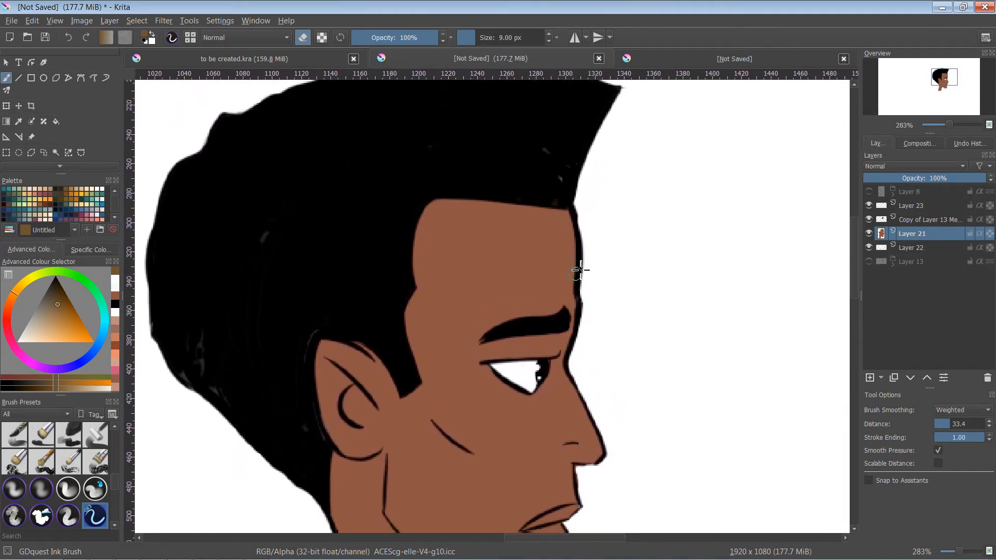
{"action": "left_click_drag", "start_coordinate": [623, 314], "coordinate": [558, 289]}
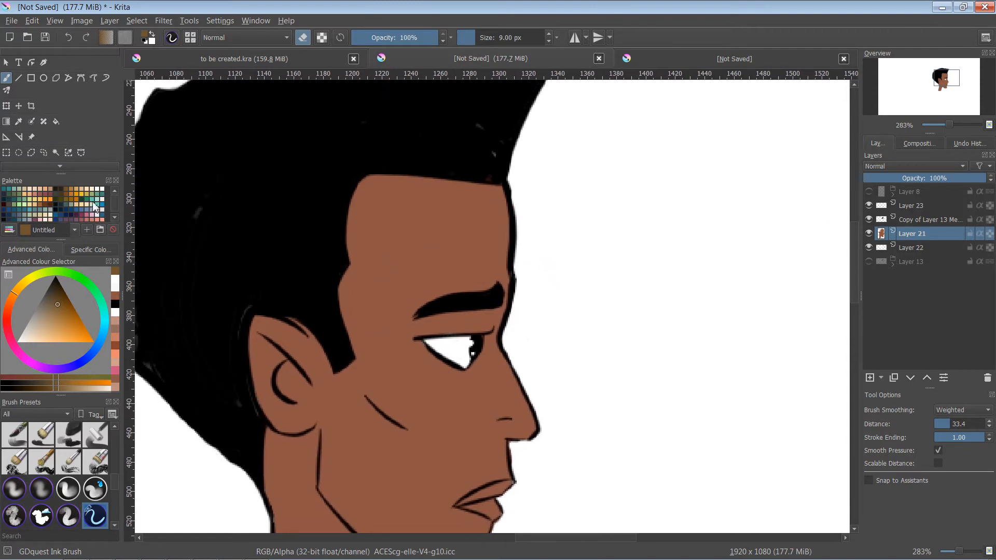
- Add a layer above Layer 23 and draw a yellow sun with four rays in front of the face using a 6 px brush
{"action": "left_click", "coordinate": [82, 197]}
{"action": "key", "text": "e"}
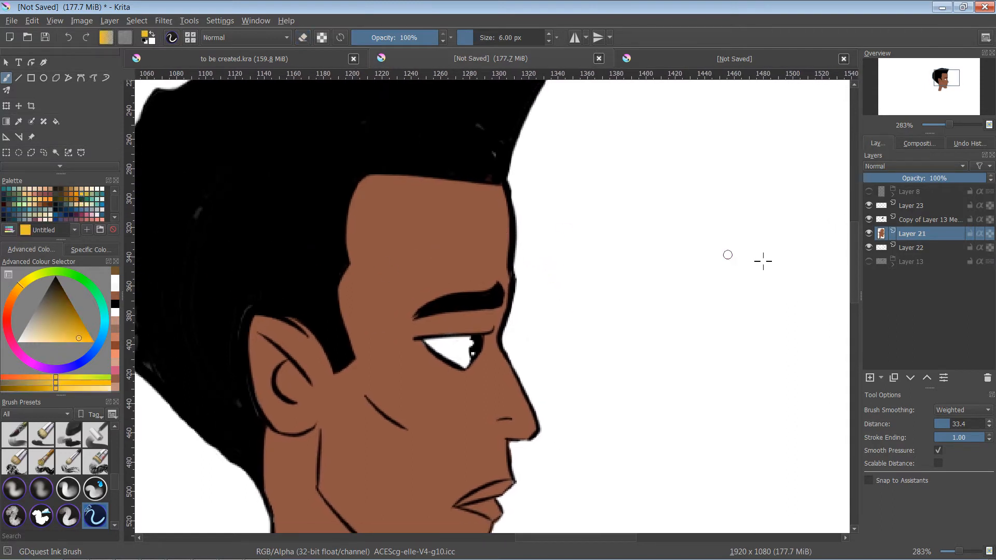
{"action": "left_click", "coordinate": [935, 207]}
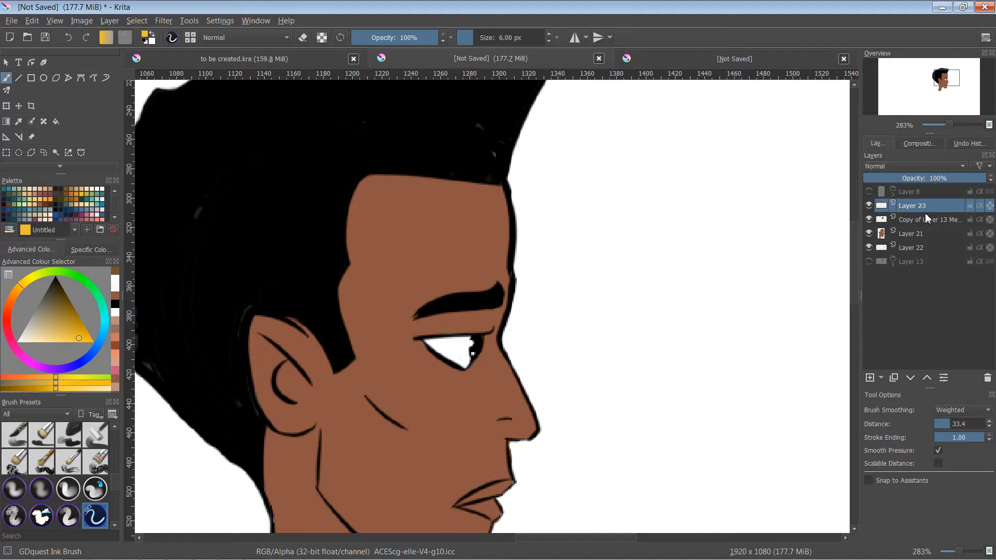
{"action": "left_click", "coordinate": [873, 376]}
{"action": "mouse_move", "coordinate": [655, 126]}
{"action": "left_mouse_down"}
{"action": "mouse_move", "coordinate": [682, 162]}
{"action": "mouse_move", "coordinate": [651, 123]}
{"action": "left_mouse_up"}
{"action": "left_click_drag", "start_coordinate": [604, 146], "coordinate": [595, 147]}
{"action": "left_click_drag", "start_coordinate": [642, 166], "coordinate": [617, 191]}
{"action": "left_click_drag", "start_coordinate": [669, 181], "coordinate": [663, 207]}
{"action": "left_click_drag", "start_coordinate": [701, 172], "coordinate": [709, 211]}
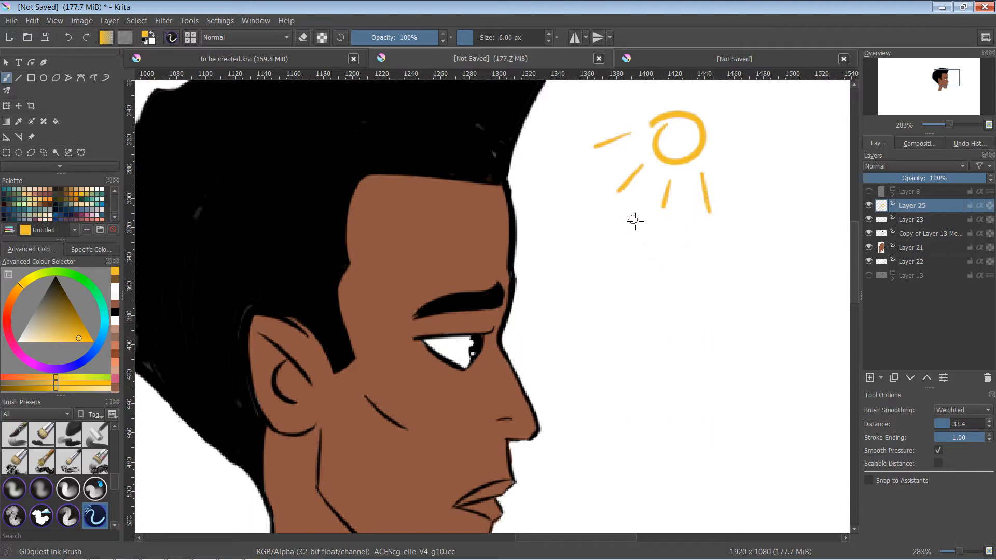
- Add another layer directly above Layer 23 and reset the painting colour to black
{"action": "left_click", "coordinate": [917, 225]}
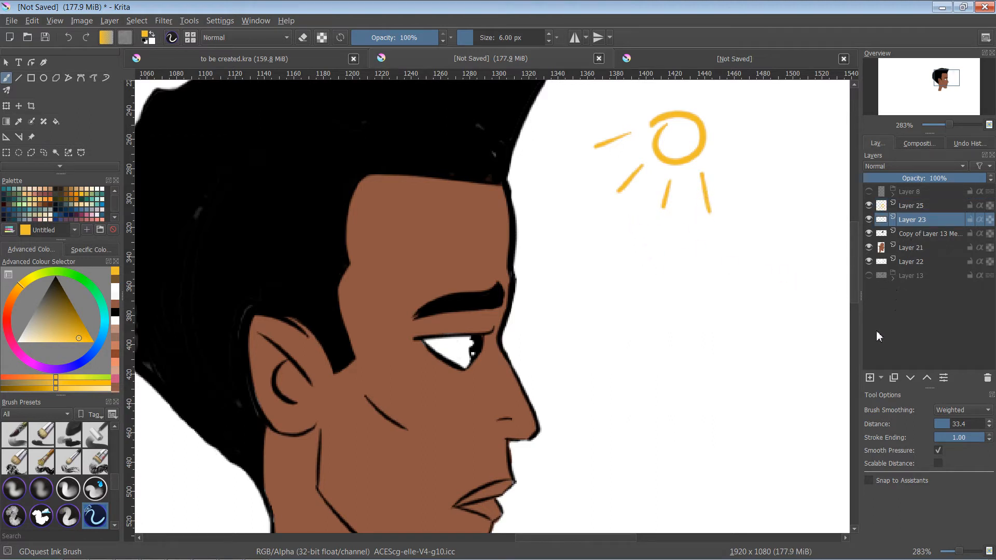
{"action": "left_click", "coordinate": [870, 379]}
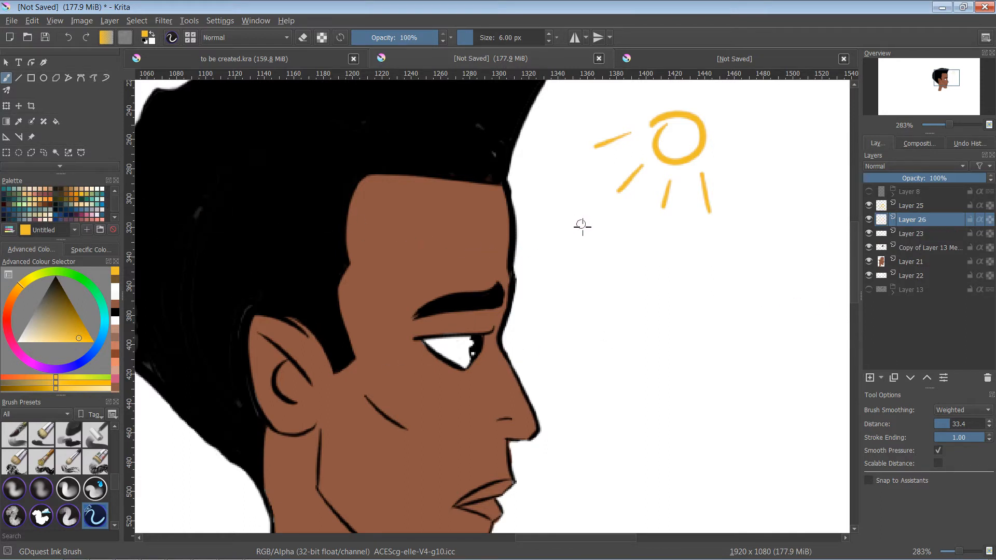
{"action": "key", "text": "d"}
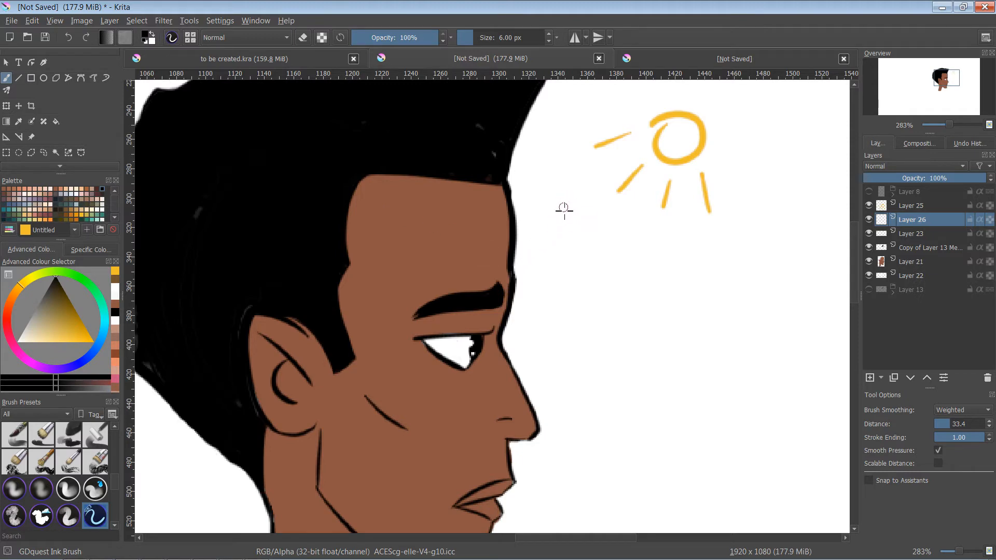
- Paint a solid black shadow on the neck beneath the jawline with an 8 px brush on Layer 26
{"action": "scroll", "coordinate": [588, 306], "scroll_direction": "up", "scroll_amount": 4}
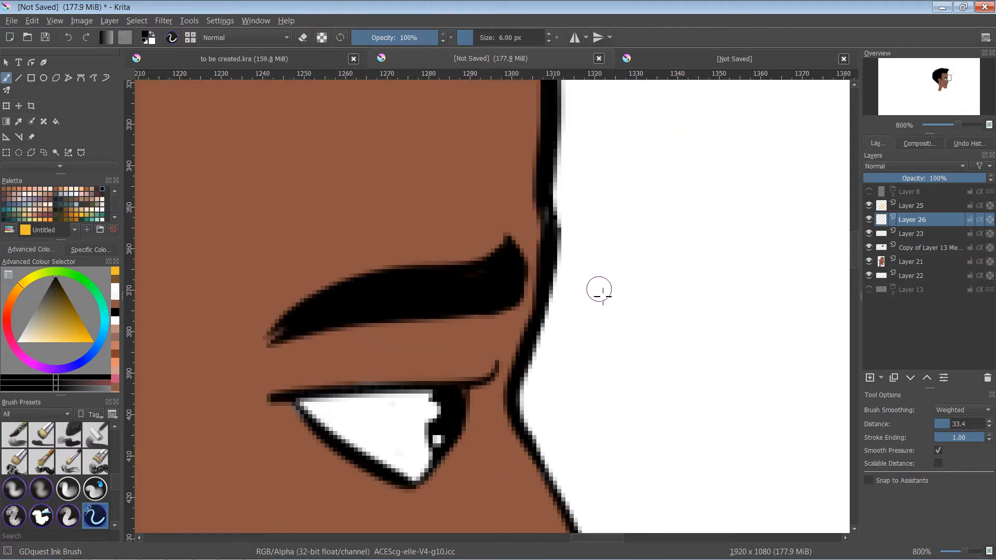
{"action": "scroll", "coordinate": [540, 300], "scroll_direction": "down", "scroll_amount": 4}
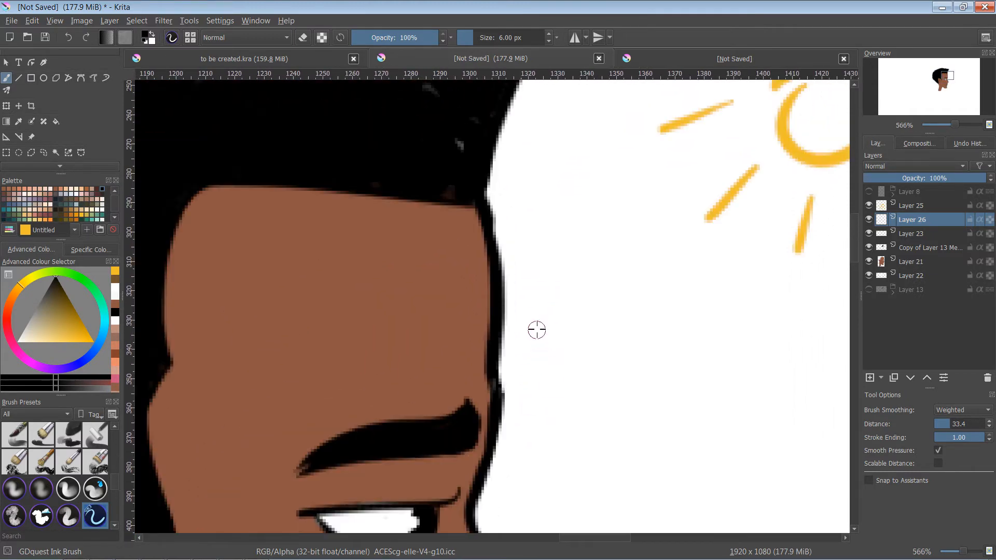
{"action": "left_click_drag", "start_coordinate": [524, 270], "coordinate": [527, 266]}
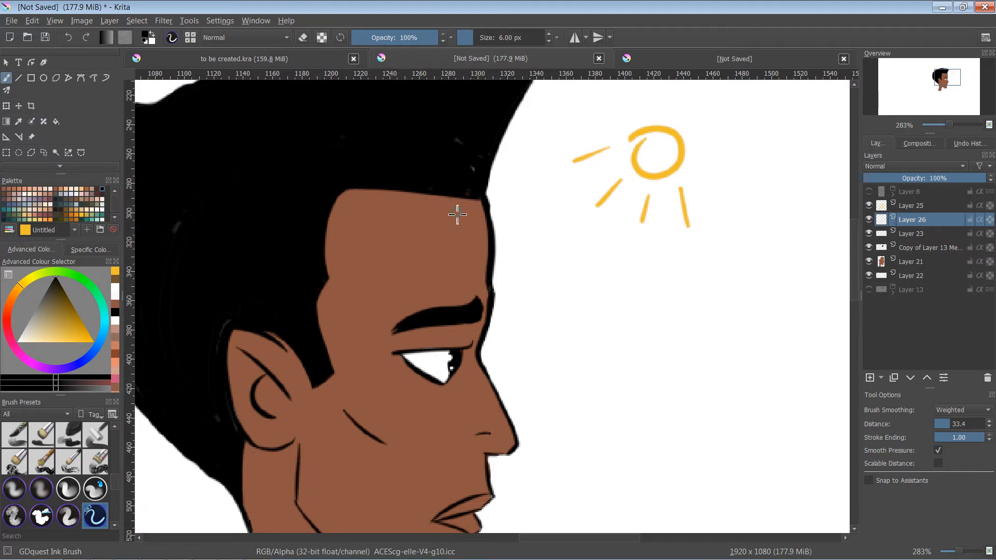
{"action": "left_click_drag", "start_coordinate": [423, 329], "coordinate": [514, 157]}
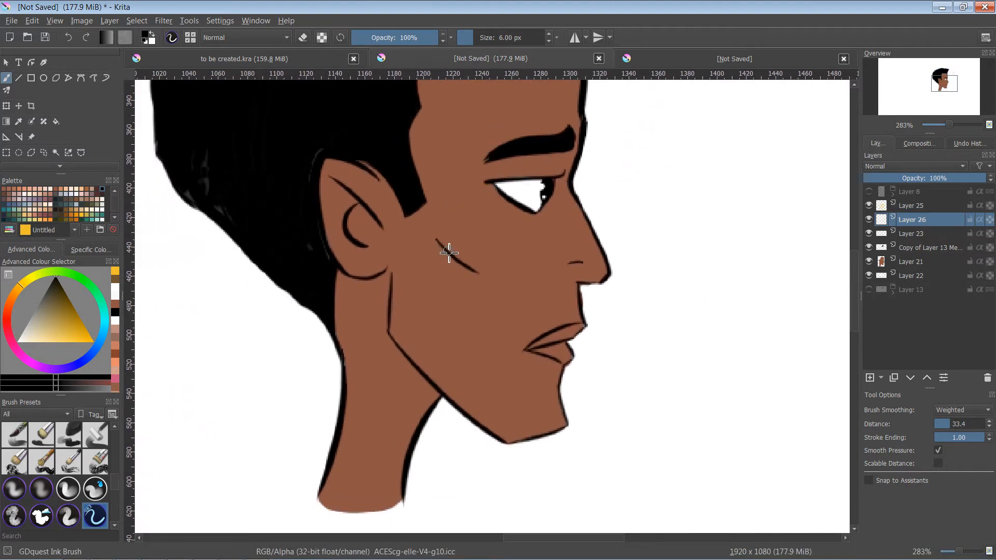
{"action": "scroll", "coordinate": [446, 253], "scroll_direction": "up", "scroll_amount": 3}
{"action": "left_click_drag", "start_coordinate": [493, 266], "coordinate": [551, 270]}
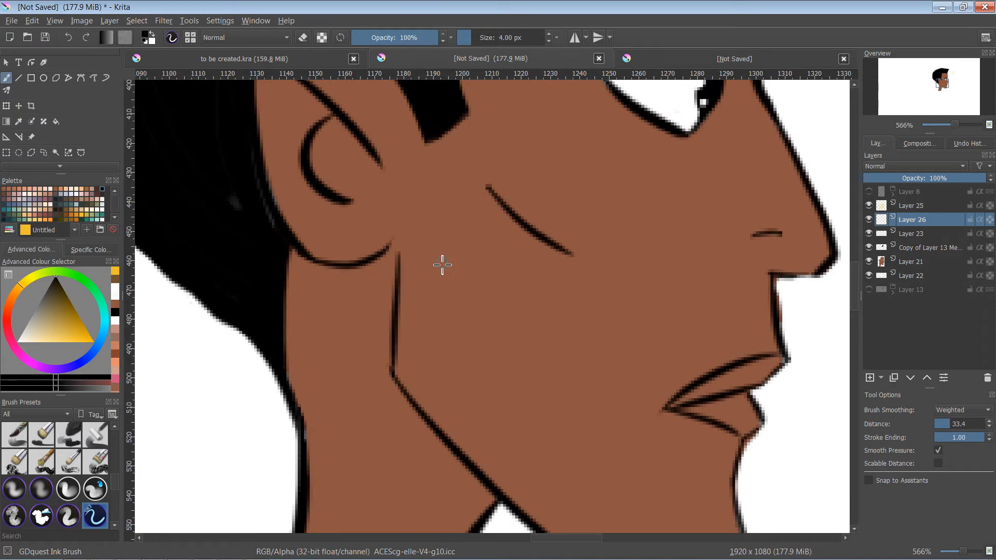
{"action": "left_click_drag", "start_coordinate": [442, 264], "coordinate": [460, 422]}
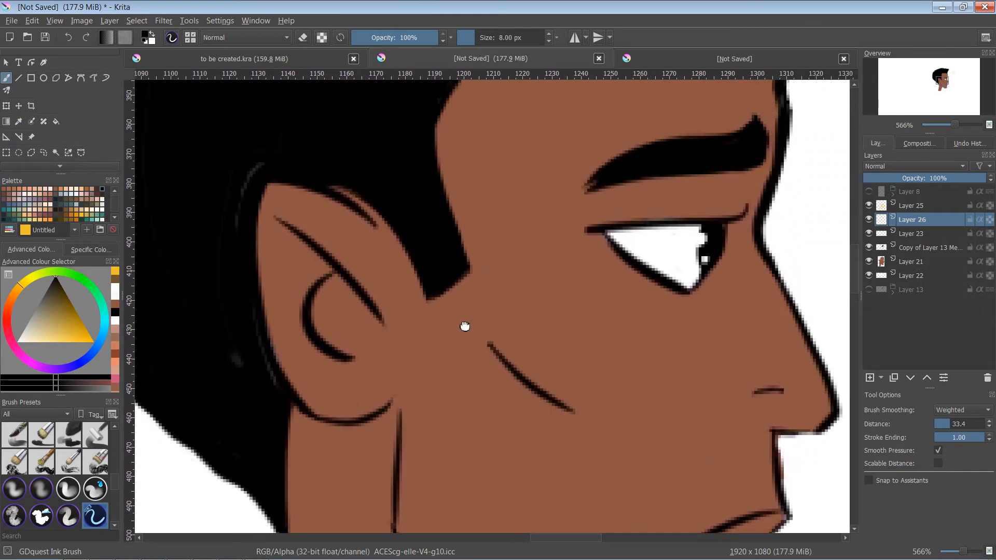
{"action": "left_click_drag", "start_coordinate": [465, 326], "coordinate": [504, 139]}
{"action": "left_click_drag", "start_coordinate": [467, 294], "coordinate": [453, 196]}
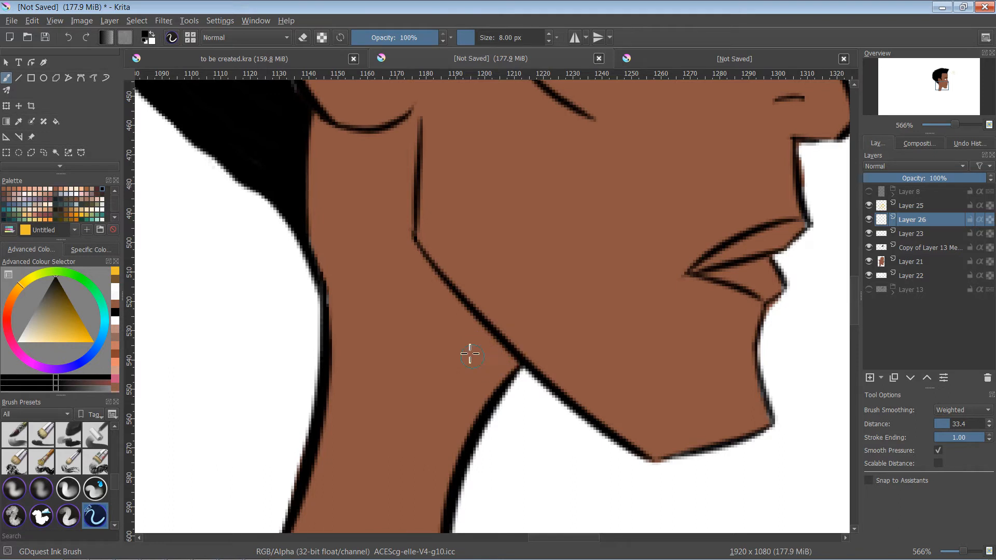
{"action": "mouse_move", "coordinate": [414, 248]}
{"action": "left_mouse_down"}
{"action": "mouse_move", "coordinate": [503, 388]}
{"action": "mouse_move", "coordinate": [433, 274]}
{"action": "mouse_move", "coordinate": [513, 366]}
{"action": "mouse_move", "coordinate": [510, 376]}
{"action": "mouse_move", "coordinate": [518, 365]}
{"action": "mouse_move", "coordinate": [496, 355]}
{"action": "left_mouse_up"}
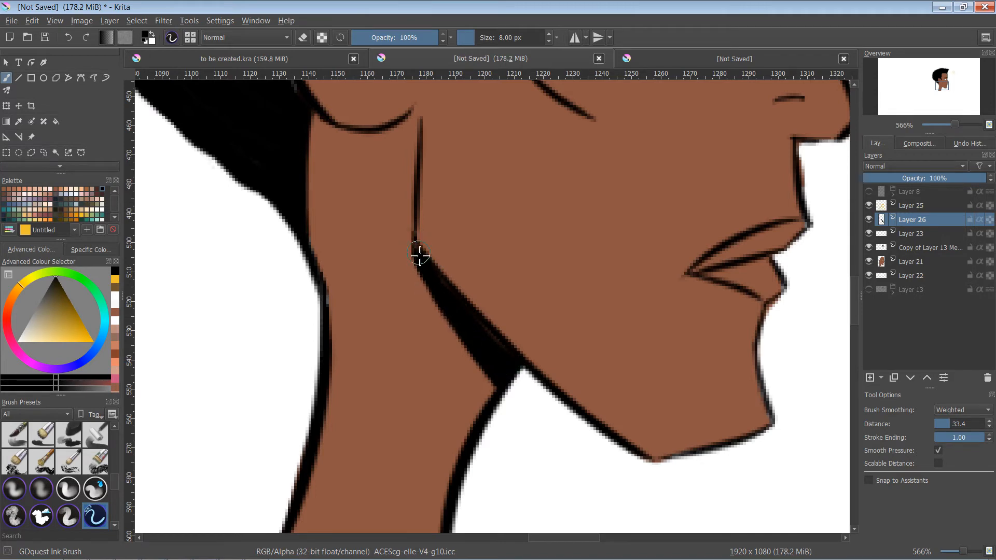
{"action": "left_click_drag", "start_coordinate": [437, 287], "coordinate": [496, 397]}
- Fill the upper lip with black on Layer 26 using the 8 px brush
{"action": "left_click_drag", "start_coordinate": [471, 314], "coordinate": [431, 423]}
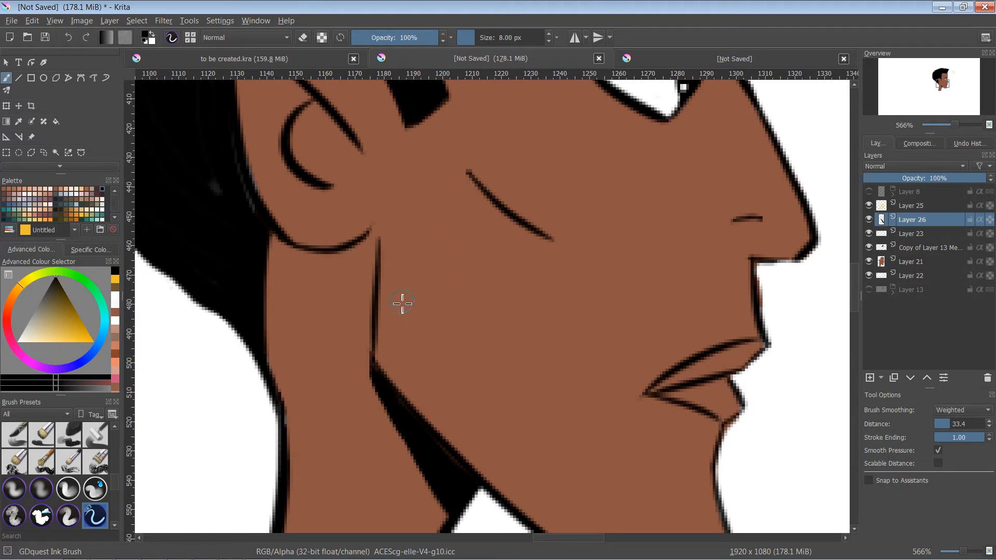
{"action": "left_click_drag", "start_coordinate": [472, 360], "coordinate": [445, 460]}
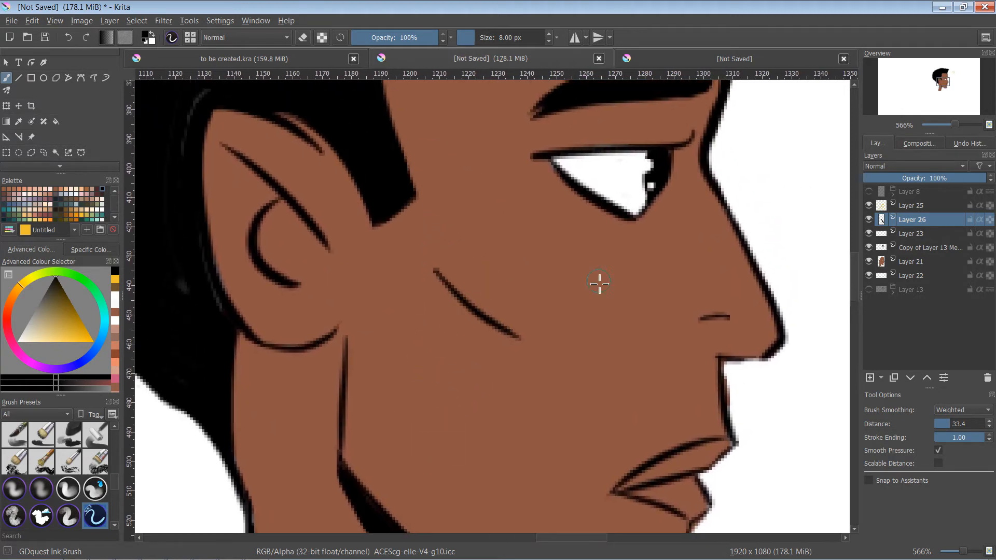
{"action": "left_click_drag", "start_coordinate": [672, 372], "coordinate": [649, 280]}
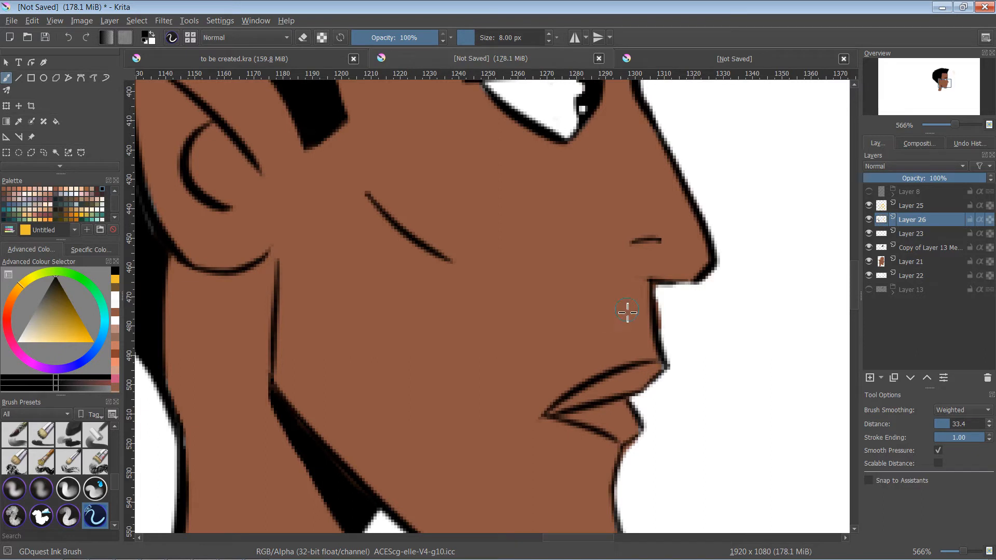
{"action": "left_click_drag", "start_coordinate": [627, 312], "coordinate": [570, 213]}
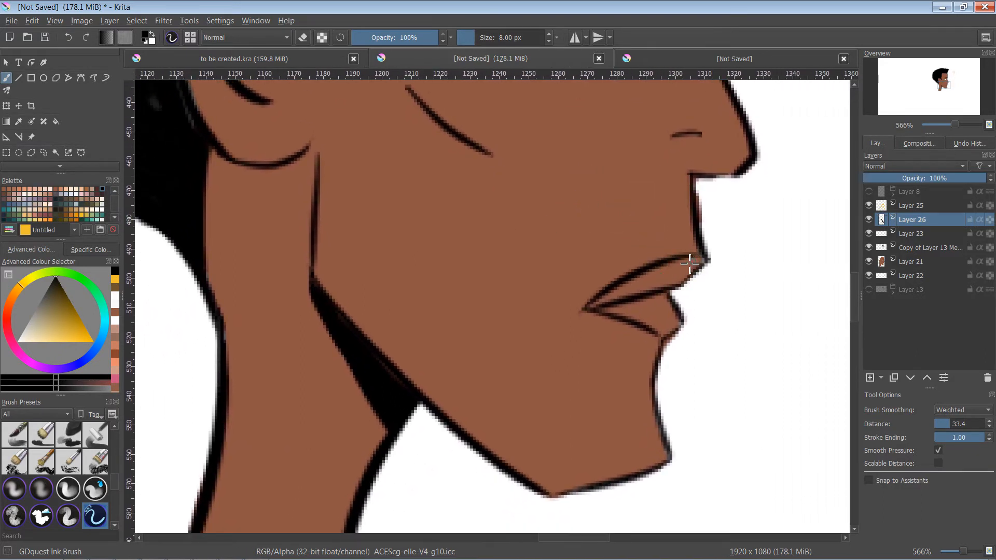
{"action": "mouse_move", "coordinate": [693, 262]}
{"action": "left_mouse_down"}
{"action": "mouse_move", "coordinate": [592, 309]}
{"action": "mouse_move", "coordinate": [706, 260]}
{"action": "mouse_move", "coordinate": [656, 275]}
{"action": "mouse_move", "coordinate": [693, 266]}
{"action": "mouse_move", "coordinate": [653, 288]}
{"action": "mouse_move", "coordinate": [680, 282]}
{"action": "mouse_move", "coordinate": [598, 309]}
{"action": "left_mouse_up"}
- Paint a curved black shadow on the neck under the earlobe on Layer 26
{"action": "mouse_move", "coordinate": [626, 252]}
{"action": "left_mouse_down"}
{"action": "mouse_move", "coordinate": [560, 367]}
{"action": "mouse_move", "coordinate": [679, 321]}
{"action": "mouse_move", "coordinate": [682, 282]}
{"action": "mouse_move", "coordinate": [749, 338]}
{"action": "left_mouse_up"}
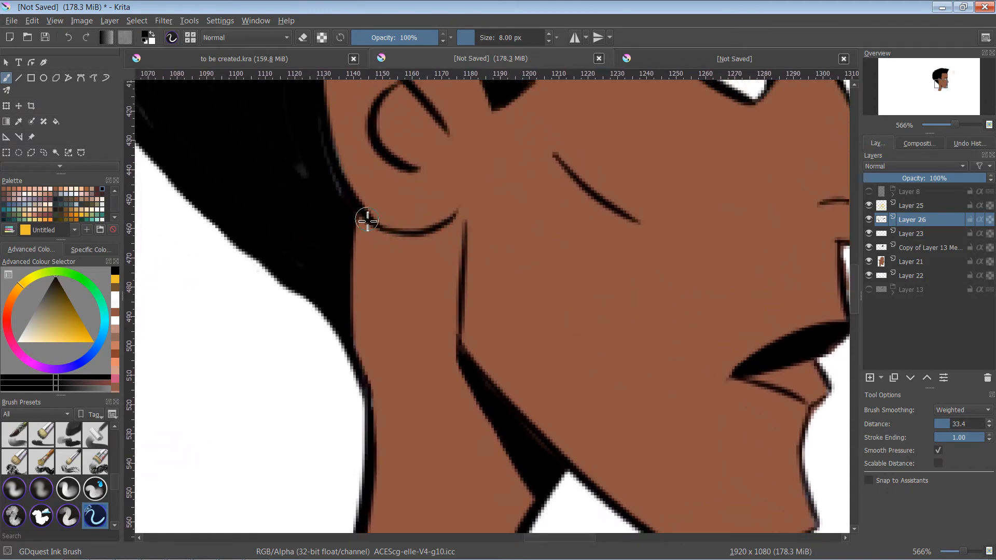
{"action": "mouse_move", "coordinate": [362, 218]}
{"action": "left_mouse_down"}
{"action": "mouse_move", "coordinate": [400, 251]}
{"action": "mouse_move", "coordinate": [458, 236]}
{"action": "mouse_move", "coordinate": [465, 247]}
{"action": "mouse_move", "coordinate": [457, 217]}
{"action": "mouse_move", "coordinate": [462, 234]}
{"action": "mouse_move", "coordinate": [460, 221]}
{"action": "mouse_move", "coordinate": [464, 231]}
{"action": "mouse_move", "coordinate": [453, 225]}
{"action": "mouse_move", "coordinate": [426, 243]}
{"action": "mouse_move", "coordinate": [367, 231]}
{"action": "left_mouse_up"}
{"action": "mouse_move", "coordinate": [438, 280]}
{"action": "left_mouse_down"}
{"action": "mouse_move", "coordinate": [422, 322]}
{"action": "mouse_move", "coordinate": [463, 260]}
{"action": "mouse_move", "coordinate": [451, 329]}
{"action": "mouse_move", "coordinate": [469, 393]}
{"action": "mouse_move", "coordinate": [474, 378]}
{"action": "mouse_move", "coordinate": [505, 416]}
{"action": "mouse_move", "coordinate": [376, 290]}
{"action": "left_mouse_up"}
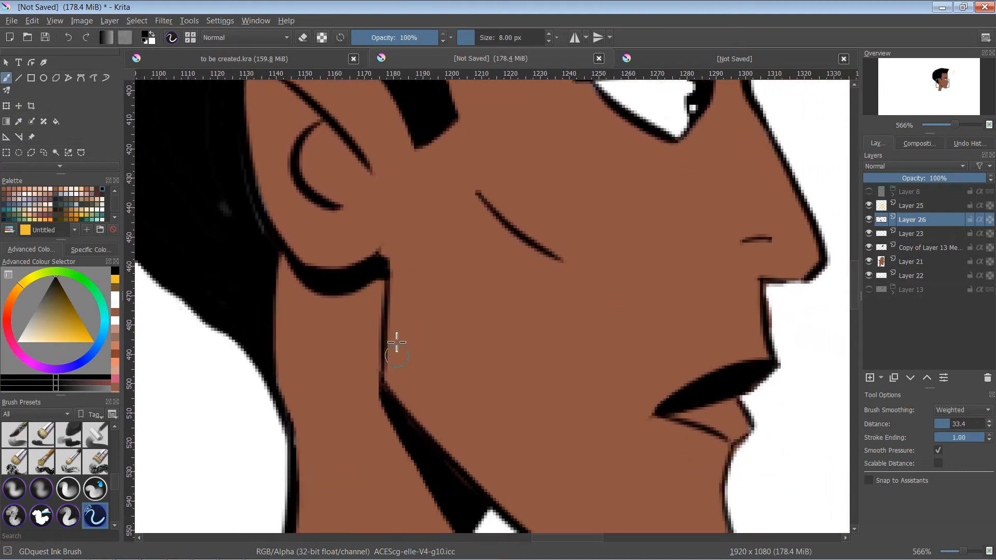
- Try the Overlay, Screen and Multiply blending modes on Layer 26 and compare it hidden and shown
{"action": "left_click", "coordinate": [907, 163]}
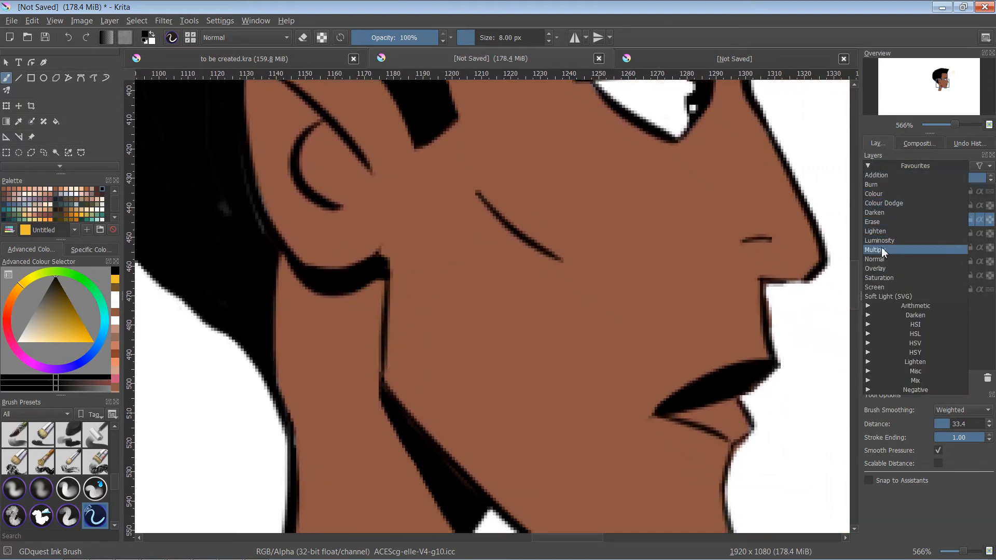
{"action": "left_click", "coordinate": [881, 268]}
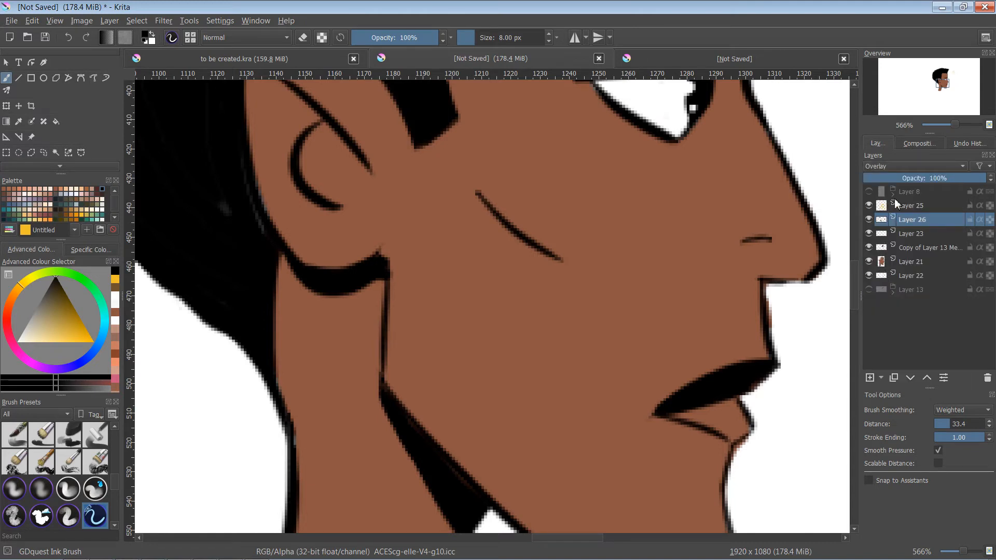
{"action": "left_click", "coordinate": [870, 220]}
{"action": "left_click", "coordinate": [869, 217]}
{"action": "left_click", "coordinate": [914, 167]}
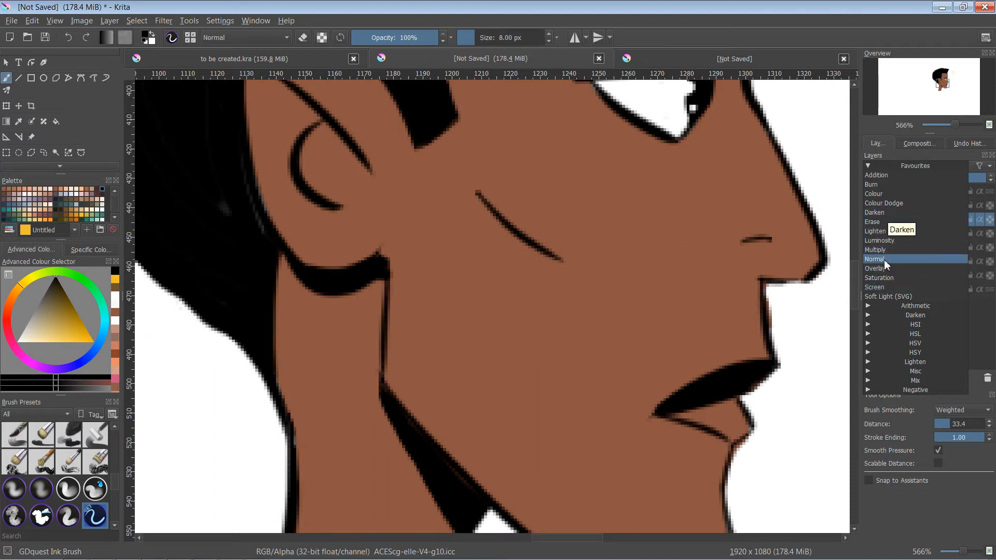
{"action": "left_click", "coordinate": [883, 282]}
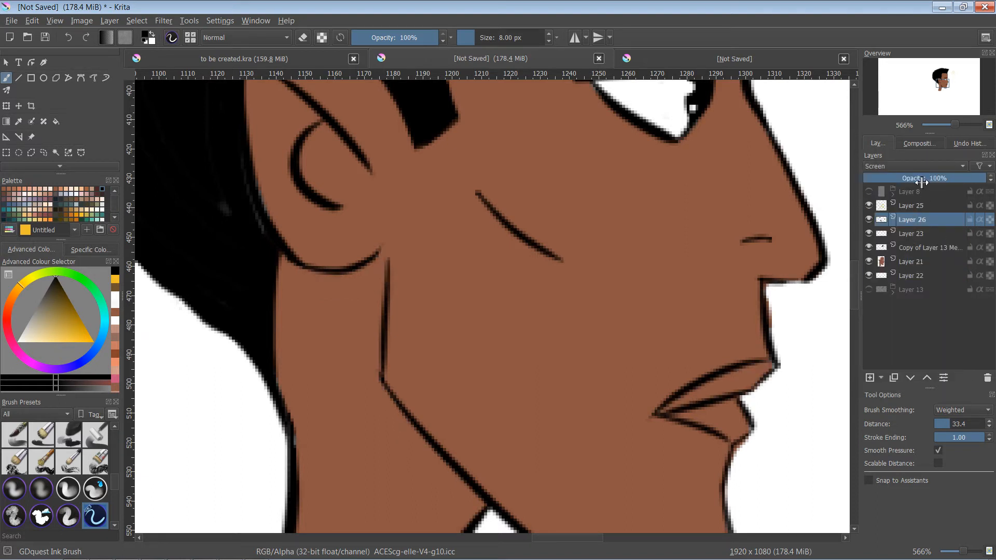
{"action": "left_click", "coordinate": [906, 167]}
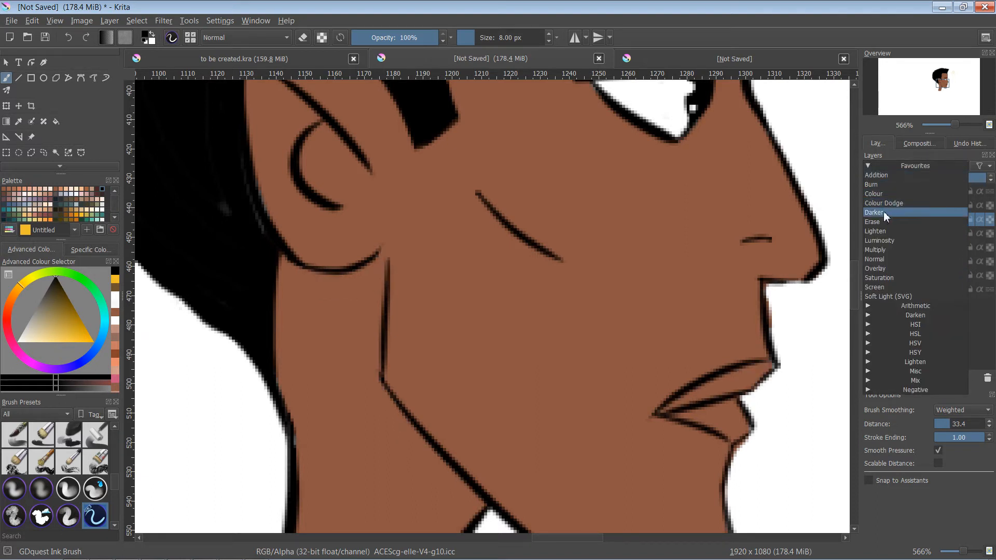
{"action": "left_click", "coordinate": [884, 249]}
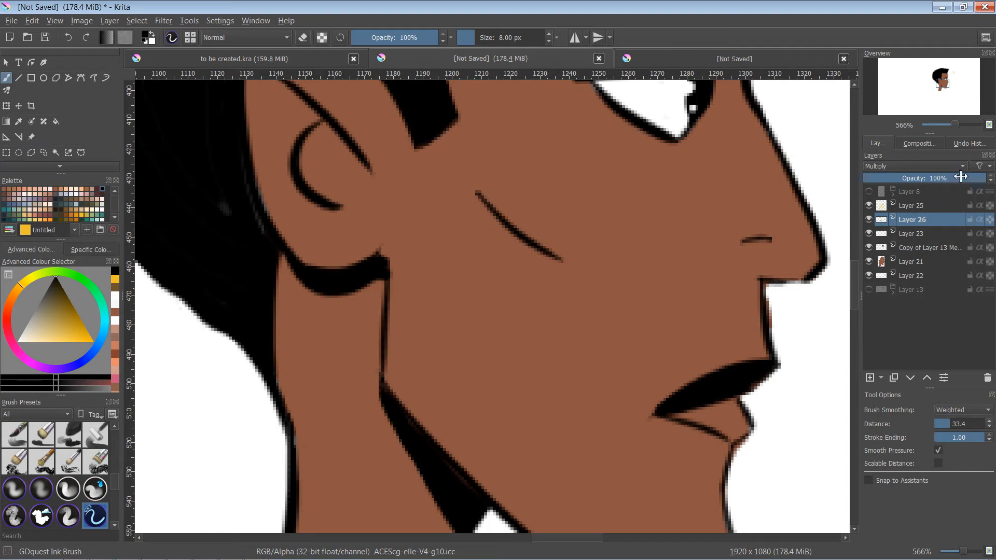
- Set Layer 26's blending mode to Overlay and lower its opacity to 39%
{"action": "left_click", "coordinate": [895, 166]}
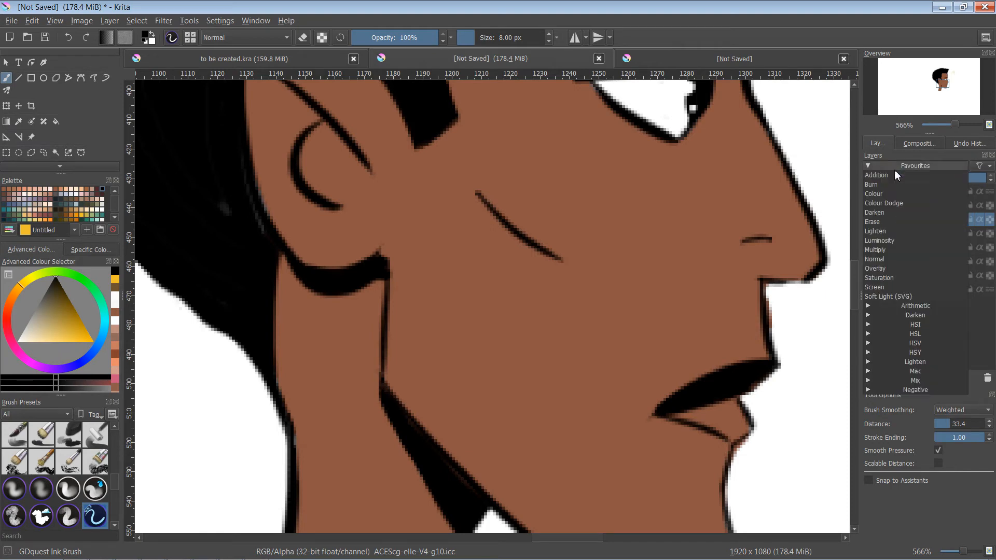
{"action": "left_click", "coordinate": [880, 270]}
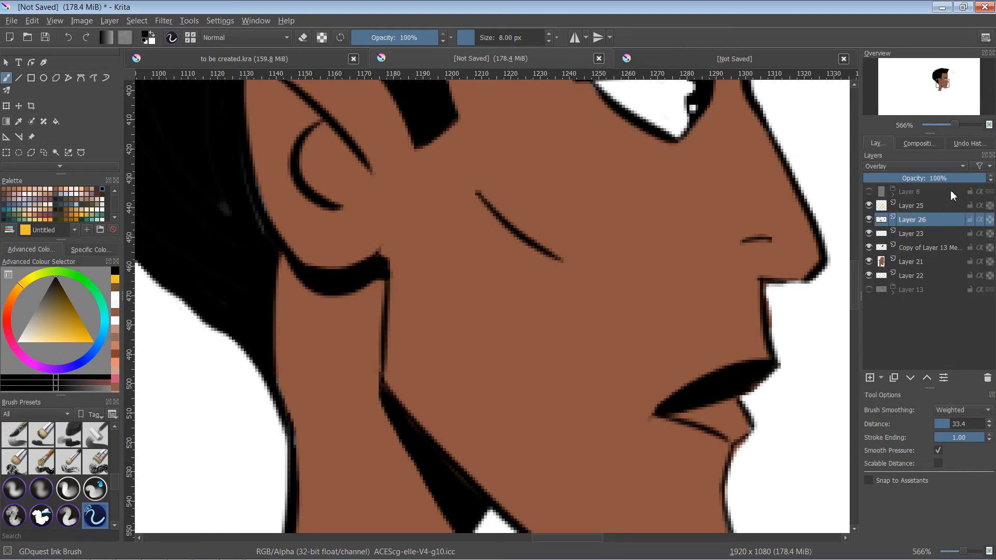
{"action": "left_click_drag", "start_coordinate": [959, 179], "coordinate": [917, 183]}
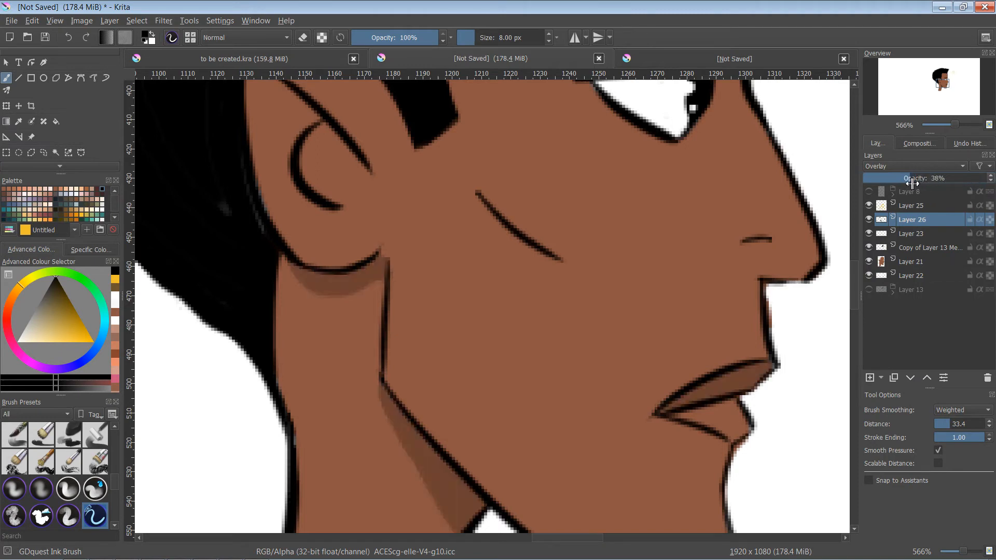
- Paint a small shadow at the eye's inner corner beside the nose bridge on Layer 26 with the 8 px brush
{"action": "left_click_drag", "start_coordinate": [555, 301], "coordinate": [484, 307]}
{"action": "left_click_drag", "start_coordinate": [583, 197], "coordinate": [586, 323]}
{"action": "left_click_drag", "start_coordinate": [587, 238], "coordinate": [592, 274]}
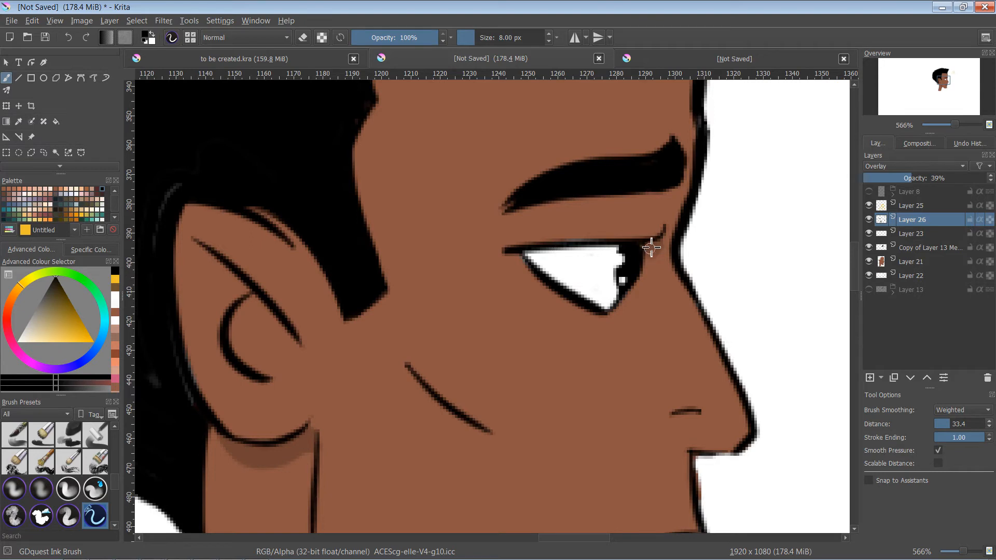
{"action": "mouse_move", "coordinate": [651, 247]}
{"action": "left_mouse_down"}
{"action": "mouse_move", "coordinate": [664, 240]}
{"action": "mouse_move", "coordinate": [643, 249]}
{"action": "left_mouse_up"}
{"action": "left_click_drag", "start_coordinate": [629, 240], "coordinate": [649, 261]}
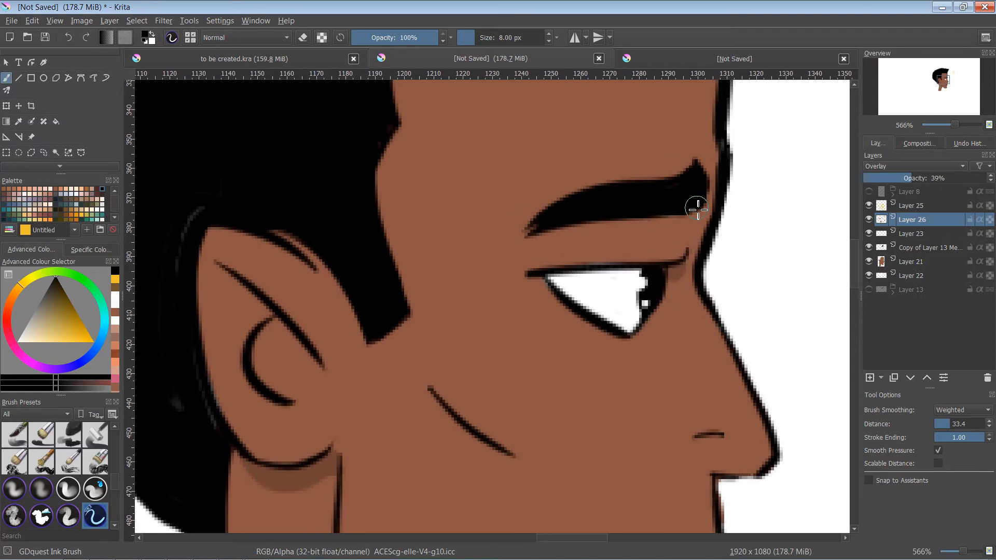
- Shade the skin beneath the front half of the eyebrow on Layer 26 and undo the surplus strokes
{"action": "mouse_move", "coordinate": [696, 208]}
{"action": "left_mouse_down"}
{"action": "mouse_move", "coordinate": [660, 243]}
{"action": "mouse_move", "coordinate": [581, 226]}
{"action": "mouse_move", "coordinate": [595, 235]}
{"action": "mouse_move", "coordinate": [677, 217]}
{"action": "mouse_move", "coordinate": [637, 226]}
{"action": "left_mouse_up"}
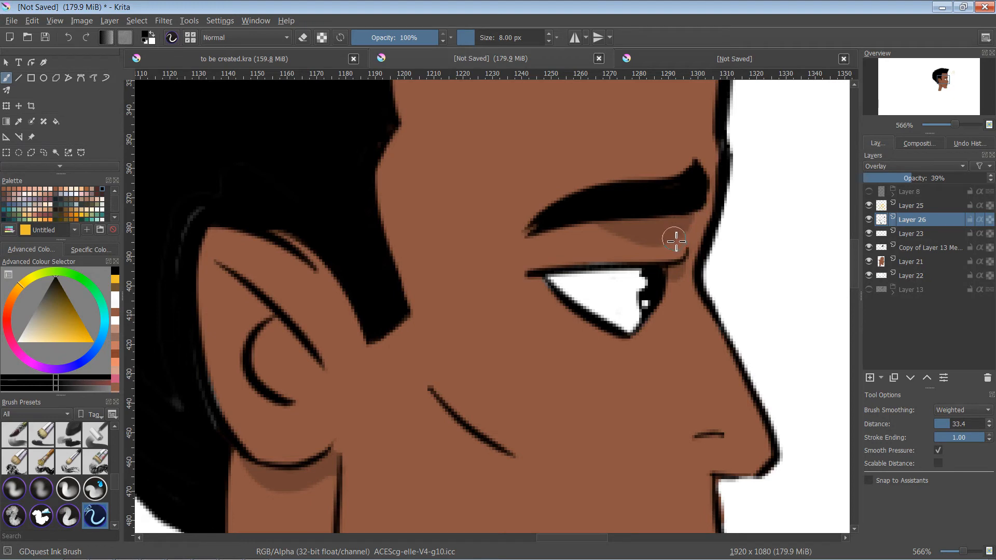
{"action": "mouse_move", "coordinate": [678, 251]}
{"action": "left_mouse_down"}
{"action": "mouse_move", "coordinate": [636, 256]}
{"action": "mouse_move", "coordinate": [683, 251]}
{"action": "mouse_move", "coordinate": [678, 260]}
{"action": "mouse_move", "coordinate": [656, 258]}
{"action": "mouse_move", "coordinate": [688, 249]}
{"action": "mouse_move", "coordinate": [663, 261]}
{"action": "mouse_move", "coordinate": [678, 254]}
{"action": "mouse_move", "coordinate": [606, 260]}
{"action": "left_mouse_up"}
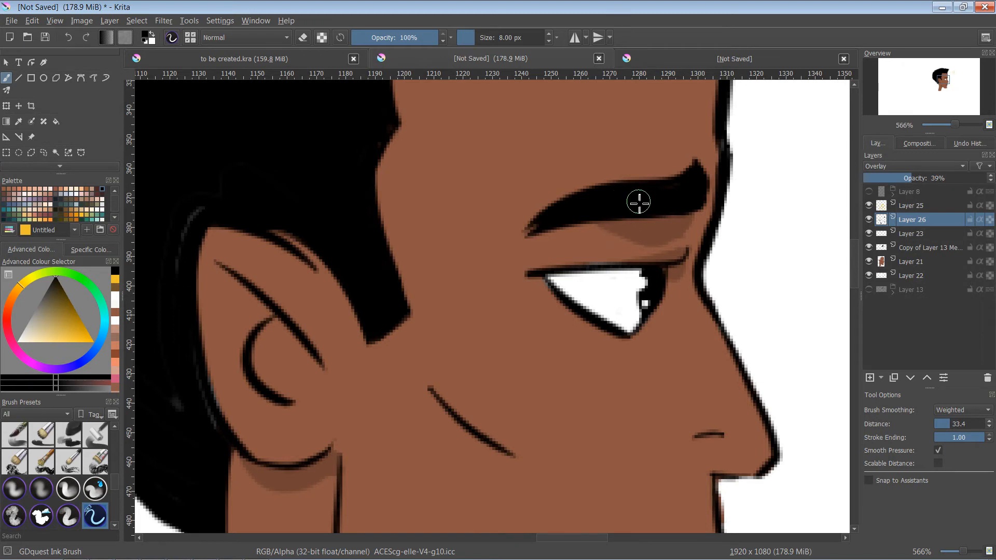
{"action": "key", "text": "ctrl+z"}
{"action": "key", "text": "ctrl+z"}
{"action": "left_click_drag", "start_coordinate": [650, 188], "coordinate": [680, 137]}
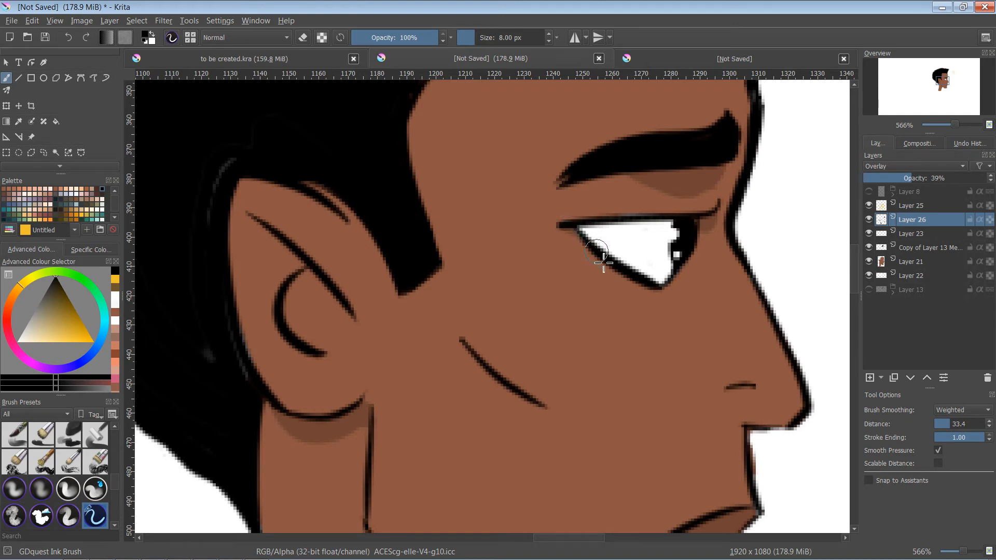
{"action": "mouse_move", "coordinate": [615, 334]}
{"action": "left_mouse_down"}
{"action": "mouse_move", "coordinate": [663, 425]}
{"action": "mouse_move", "coordinate": [560, 322]}
{"action": "mouse_move", "coordinate": [558, 301]}
{"action": "left_mouse_up"}
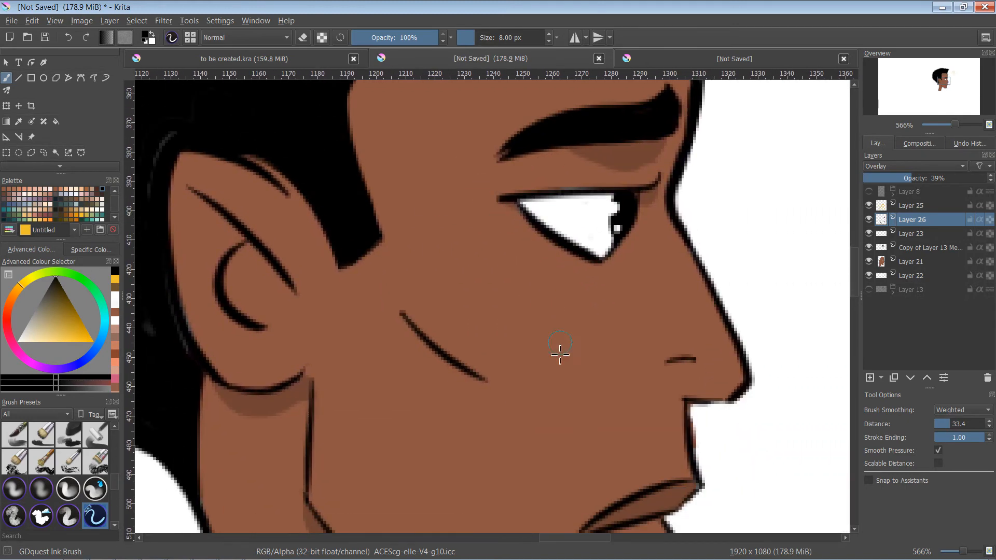
- Paint shadows under the nose, below the lower lip and along the chin's underside on Layer 26 with the 8 px brush
{"action": "left_click_drag", "start_coordinate": [617, 364], "coordinate": [551, 241]}
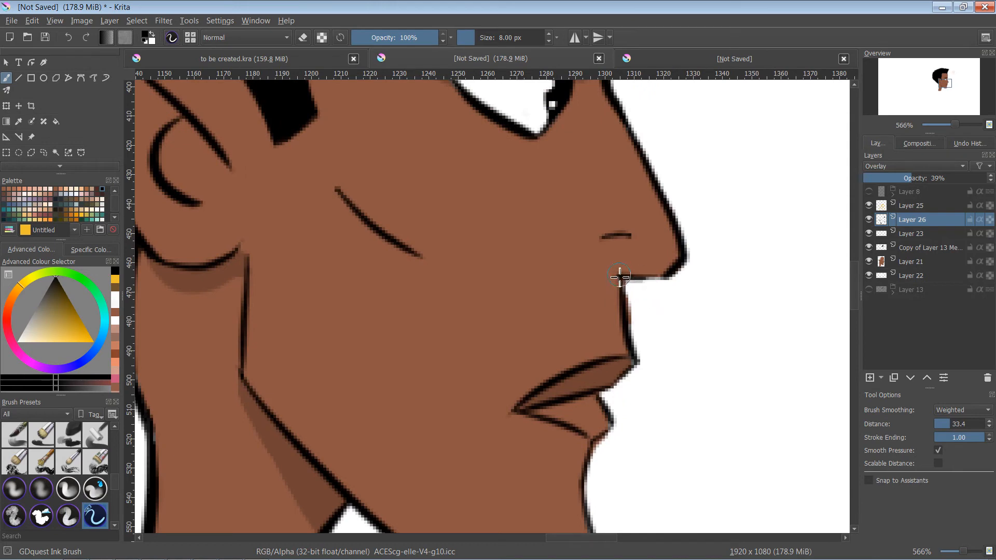
{"action": "mouse_move", "coordinate": [620, 279]}
{"action": "left_mouse_down"}
{"action": "mouse_move", "coordinate": [614, 298]}
{"action": "mouse_move", "coordinate": [614, 283]}
{"action": "mouse_move", "coordinate": [627, 312]}
{"action": "mouse_move", "coordinate": [618, 296]}
{"action": "left_mouse_up"}
{"action": "scroll", "coordinate": [545, 291], "scroll_direction": "down", "scroll_amount": 3}
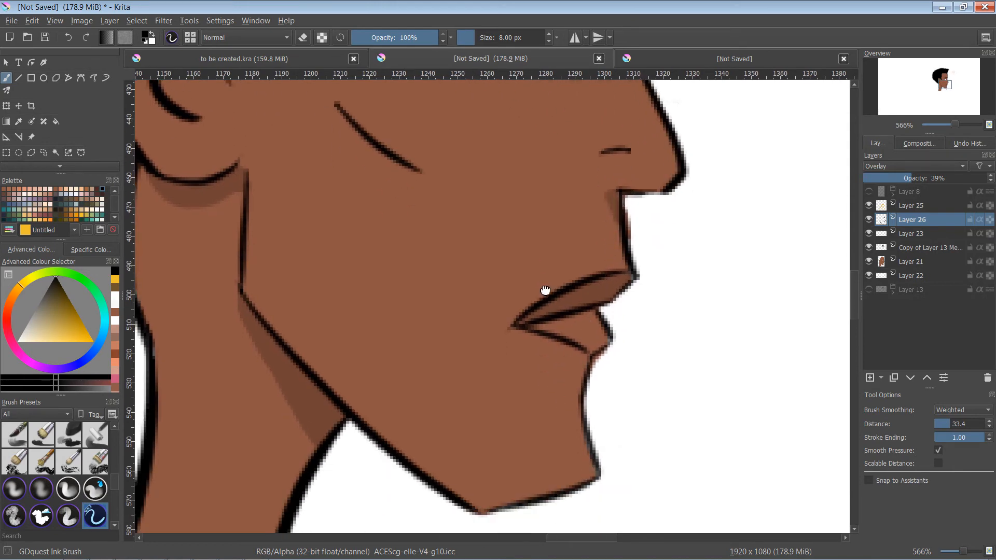
{"action": "mouse_move", "coordinate": [578, 334]}
{"action": "left_mouse_down"}
{"action": "mouse_move", "coordinate": [583, 367]}
{"action": "mouse_move", "coordinate": [586, 331]}
{"action": "mouse_move", "coordinate": [577, 333]}
{"action": "mouse_move", "coordinate": [582, 396]}
{"action": "mouse_move", "coordinate": [597, 324]}
{"action": "left_mouse_up"}
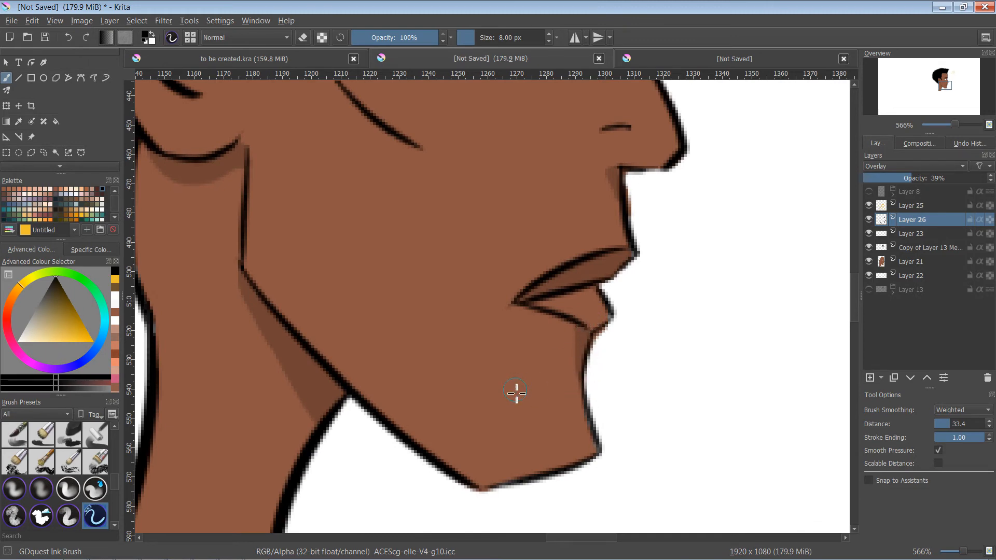
{"action": "mouse_move", "coordinate": [430, 465]}
{"action": "left_mouse_down"}
{"action": "mouse_move", "coordinate": [450, 476]}
{"action": "mouse_move", "coordinate": [358, 400]}
{"action": "mouse_move", "coordinate": [465, 472]}
{"action": "mouse_move", "coordinate": [513, 487]}
{"action": "left_mouse_up"}
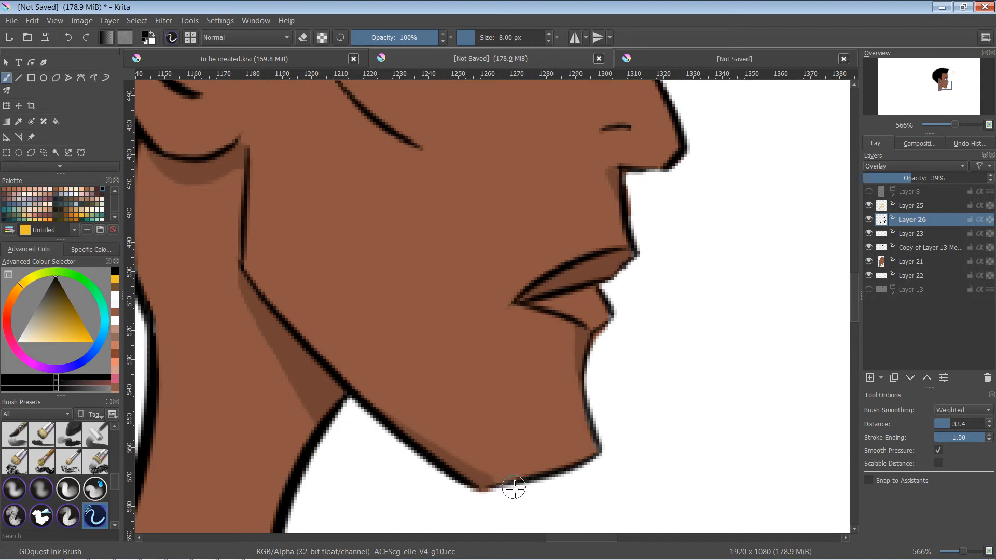
{"action": "left_click_drag", "start_coordinate": [444, 470], "coordinate": [507, 483]}
- Rename Layer 26 as shadow
{"action": "left_click_drag", "start_coordinate": [409, 340], "coordinate": [493, 418]}
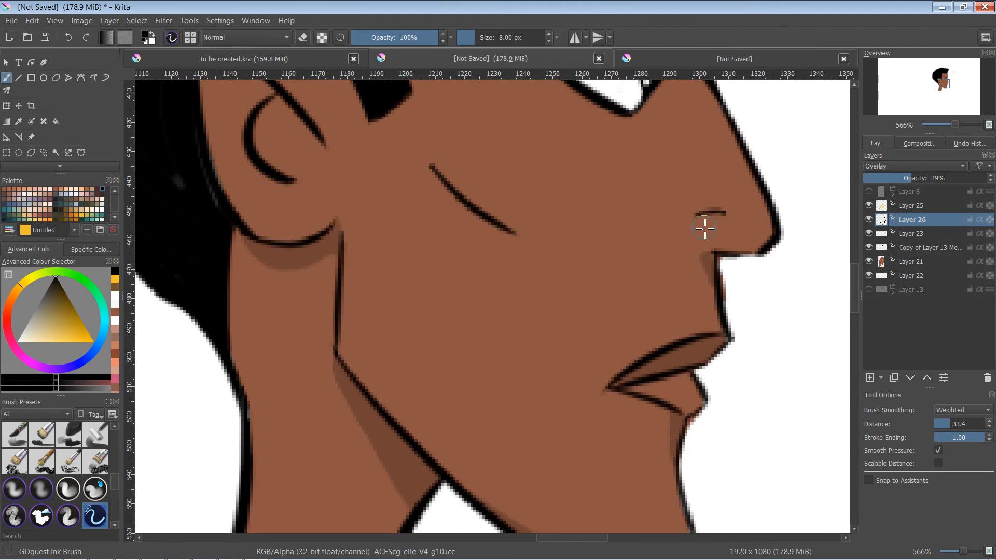
{"action": "left_click_drag", "start_coordinate": [642, 213], "coordinate": [529, 297]}
{"action": "left_click_drag", "start_coordinate": [581, 230], "coordinate": [530, 321]}
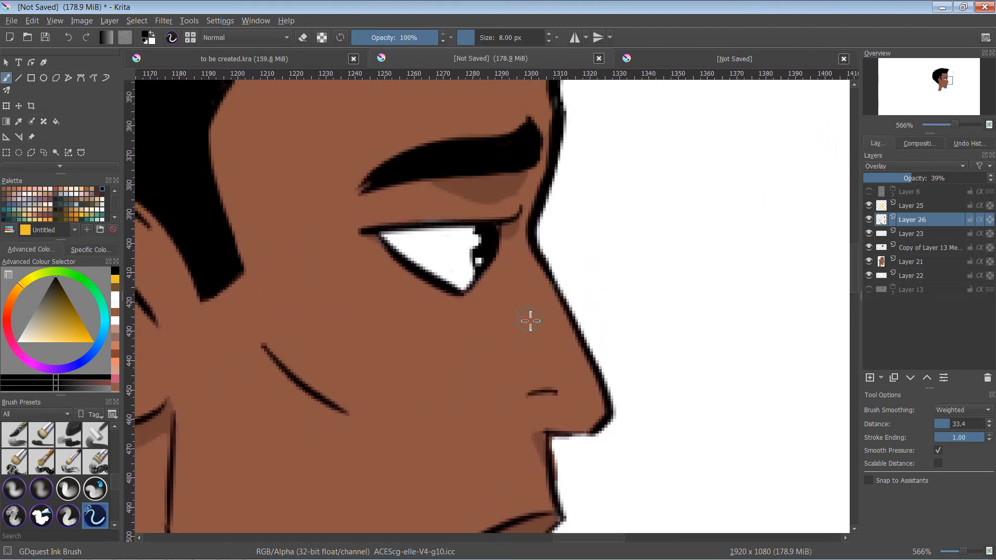
{"action": "key", "text": "x"}
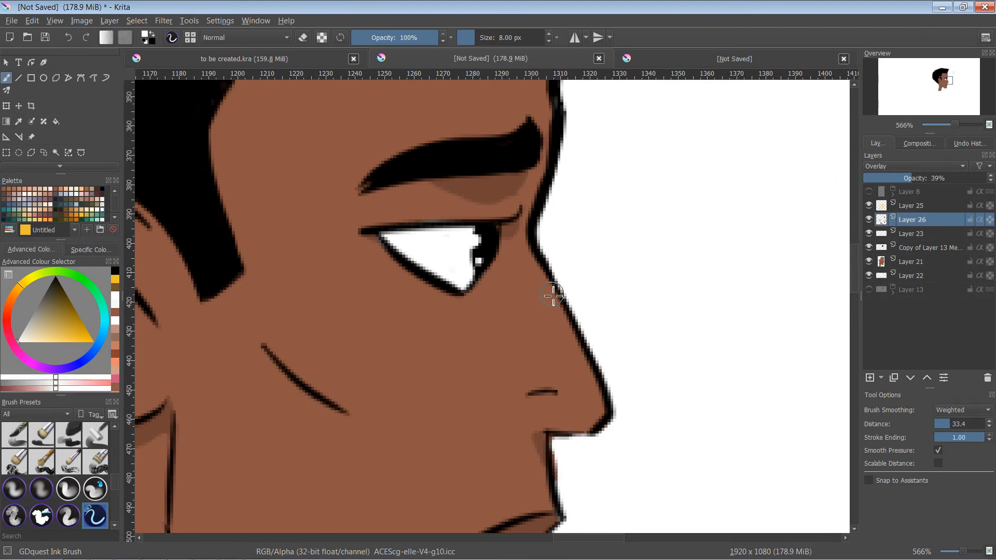
{"action": "left_click_drag", "start_coordinate": [555, 214], "coordinate": [518, 312]}
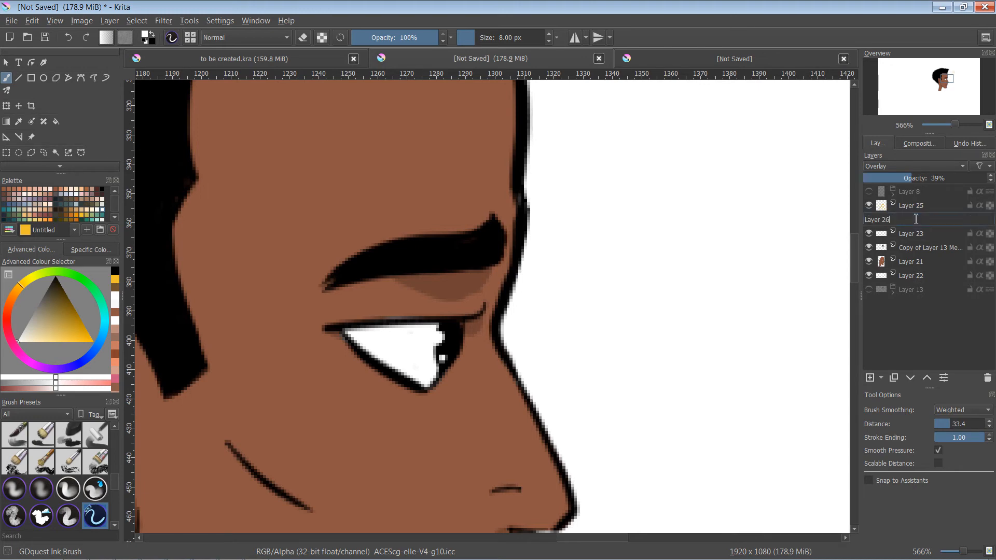
{"action": "key", "text": "h"}
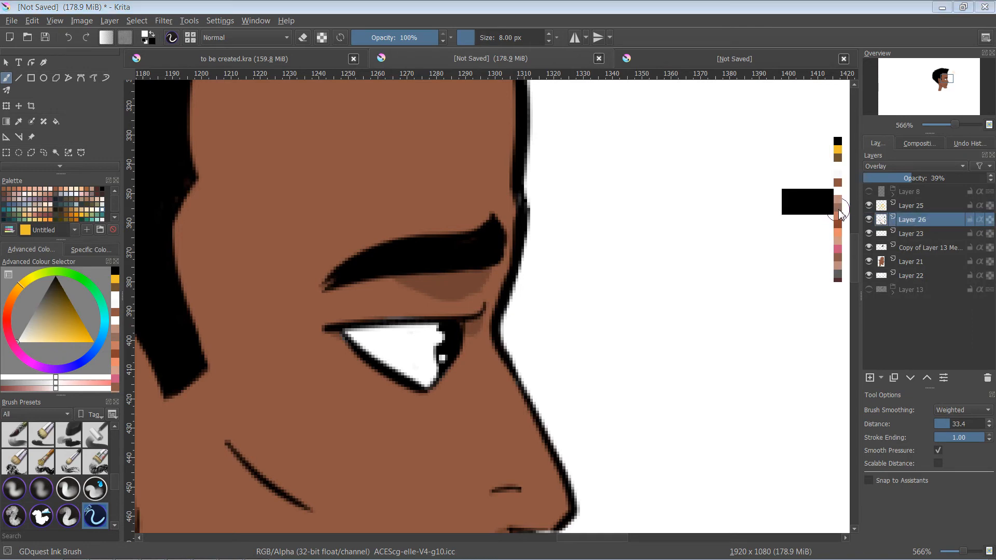
{"action": "key", "text": "x"}
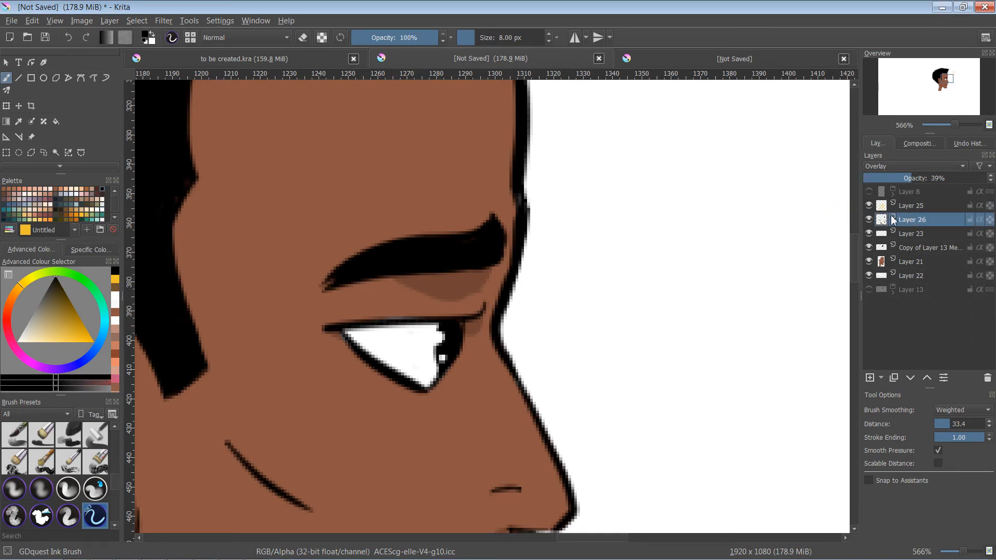
{"action": "double_click", "coordinate": [907, 220]}
{"action": "type", "text": "s"}
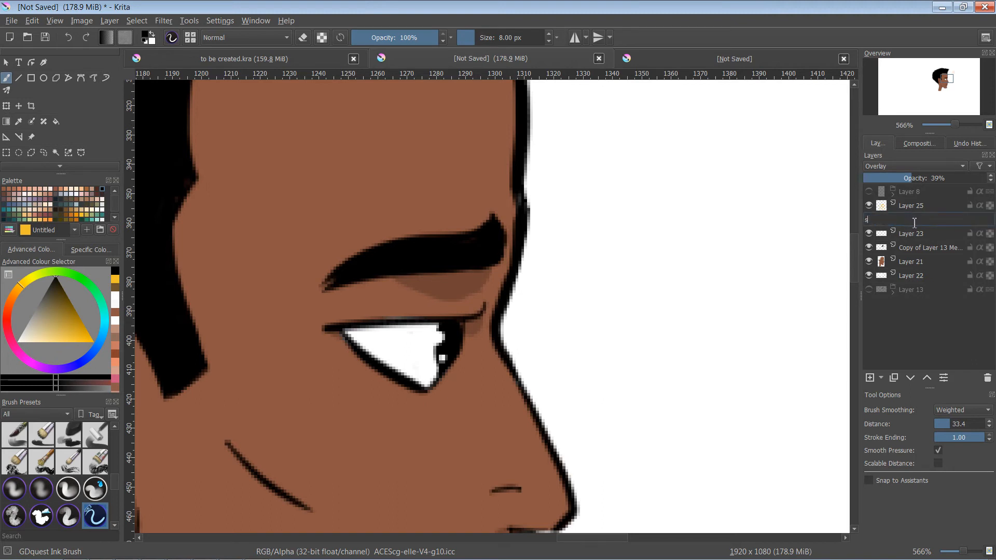
{"action": "type", "text": "hadow"}
{"action": "key", "text": "Return"}
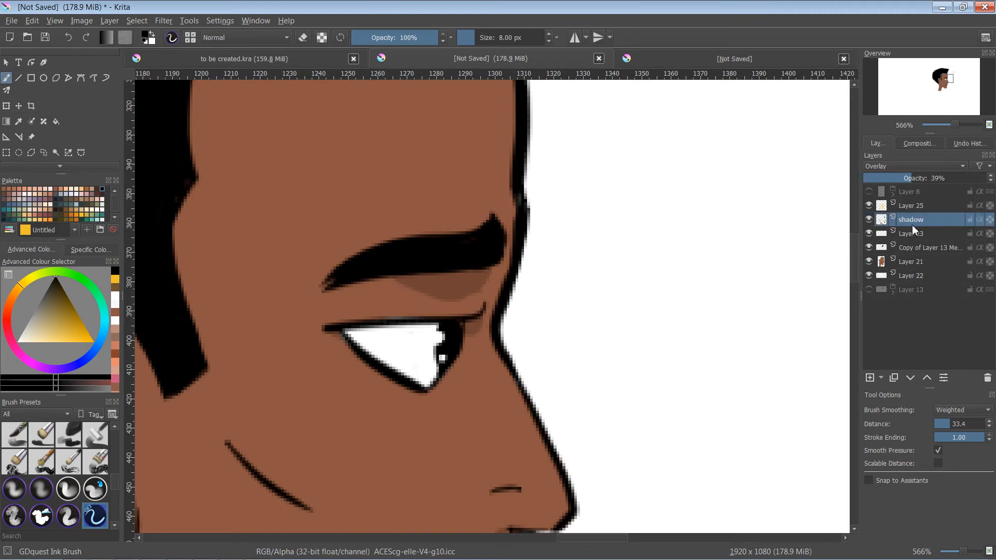
- Add a new layer above the shadow layer and name it highlight
{"action": "left_click", "coordinate": [869, 378]}
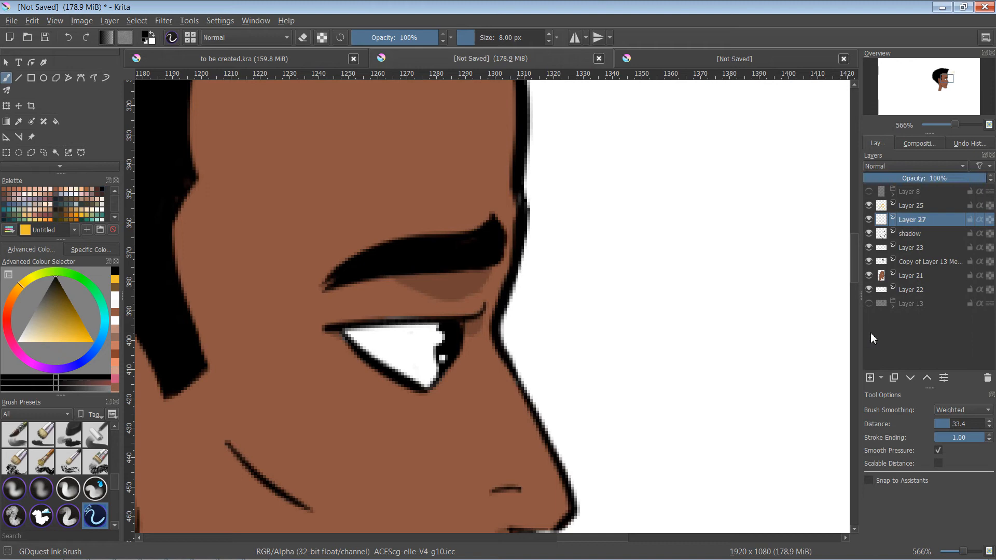
{"action": "double_click", "coordinate": [912, 219]}
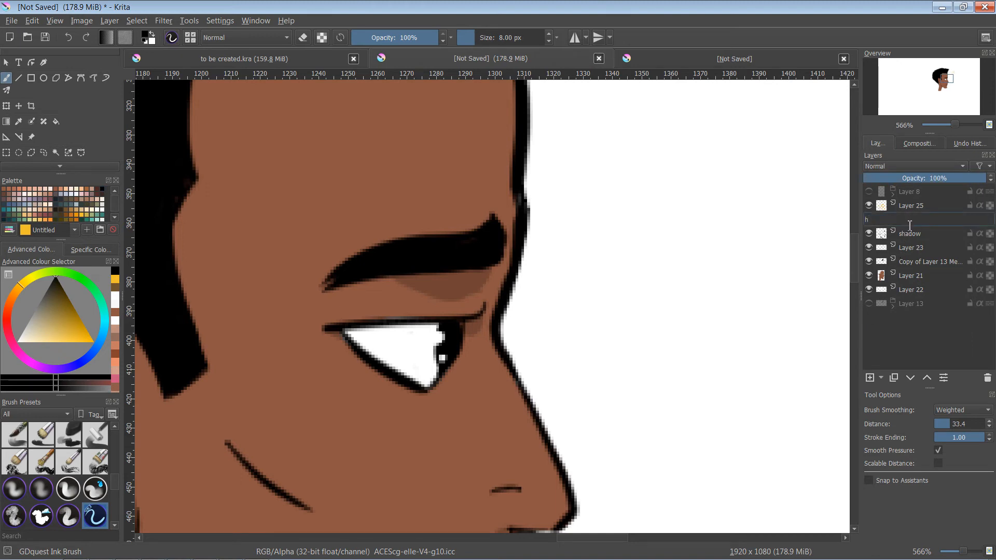
{"action": "type", "text": "highlight"}
{"action": "key", "text": "Return"}
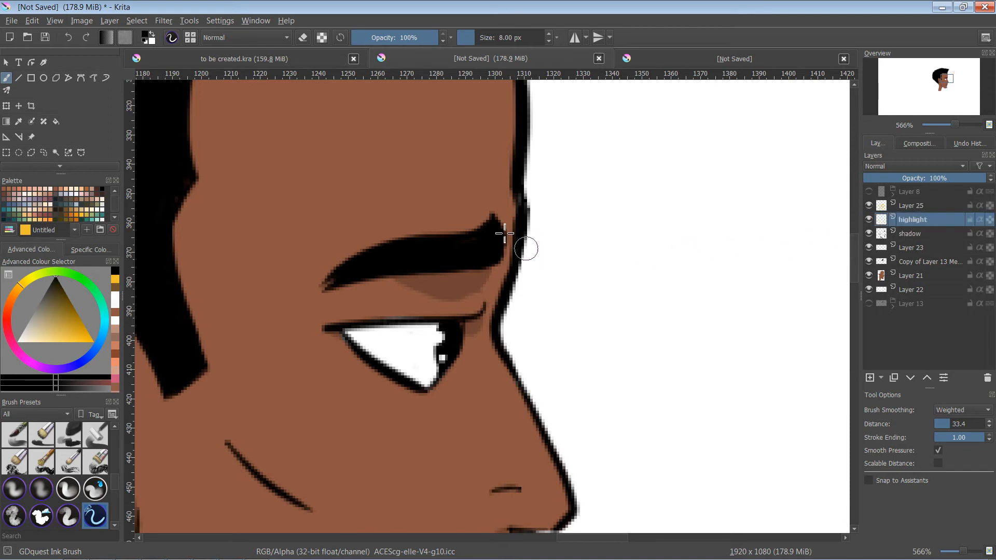
- Swap the brush colour to white and set the highlight layer's blending mode to Overlay
{"action": "key", "text": "x"}
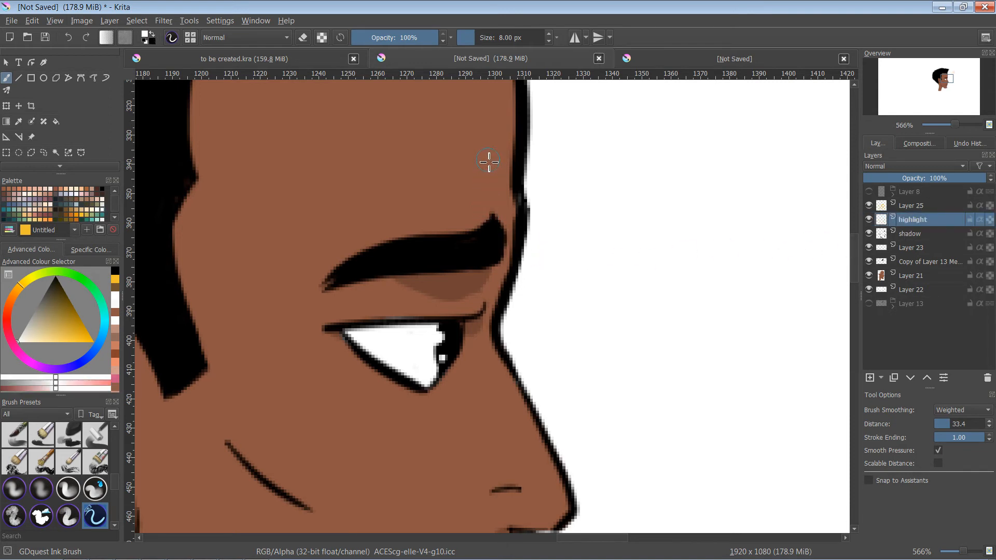
{"action": "left_click_drag", "start_coordinate": [489, 162], "coordinate": [506, 298]}
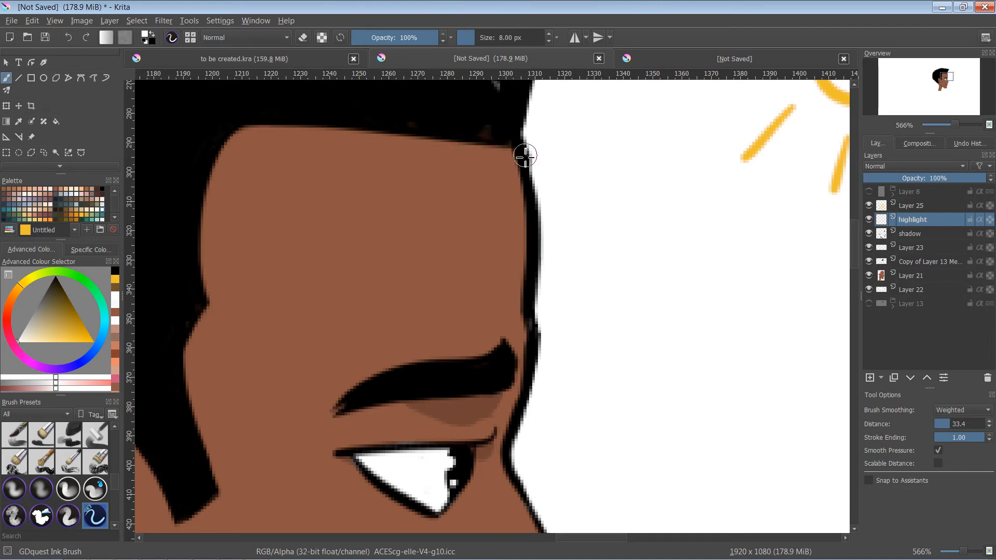
{"action": "left_click_drag", "start_coordinate": [525, 155], "coordinate": [511, 216]}
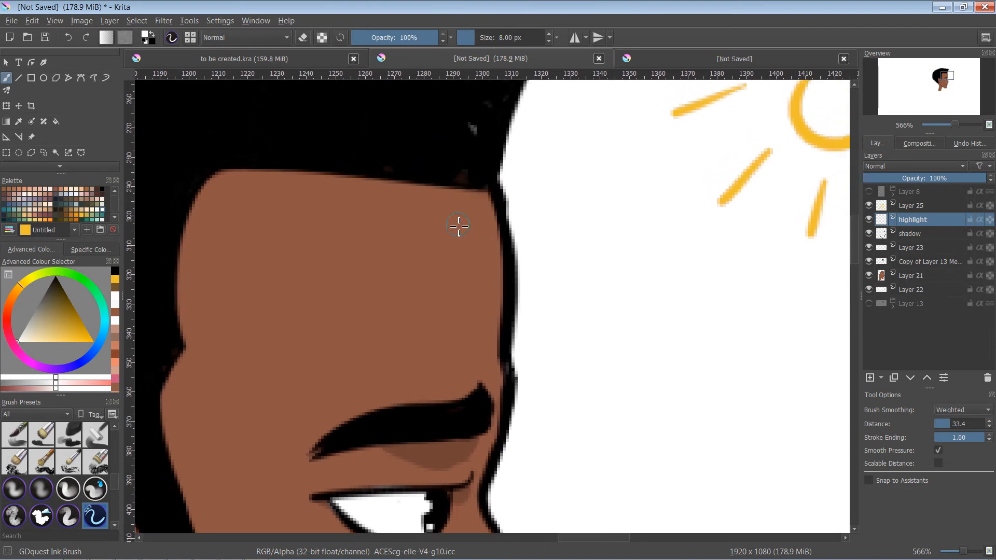
{"action": "left_click", "coordinate": [908, 234]}
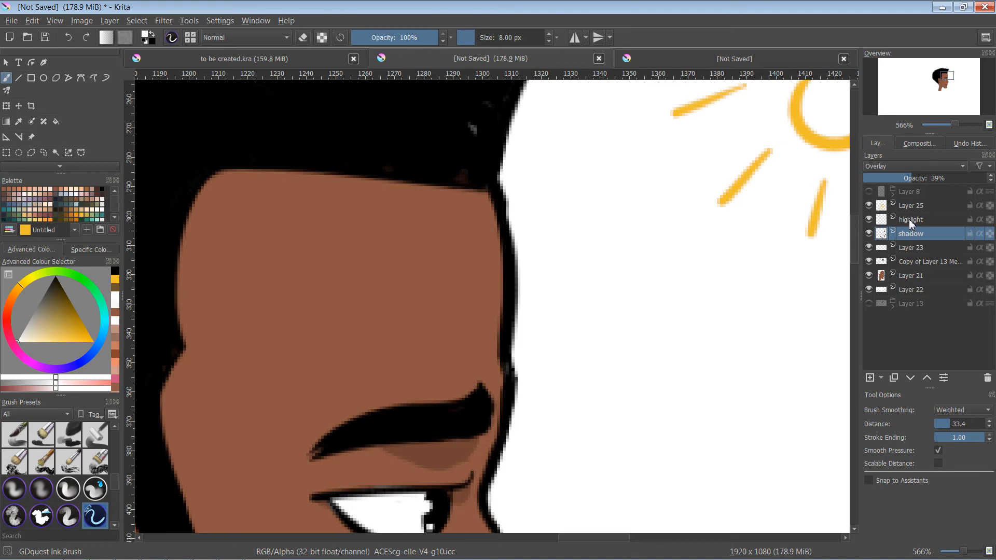
{"action": "left_click", "coordinate": [910, 220]}
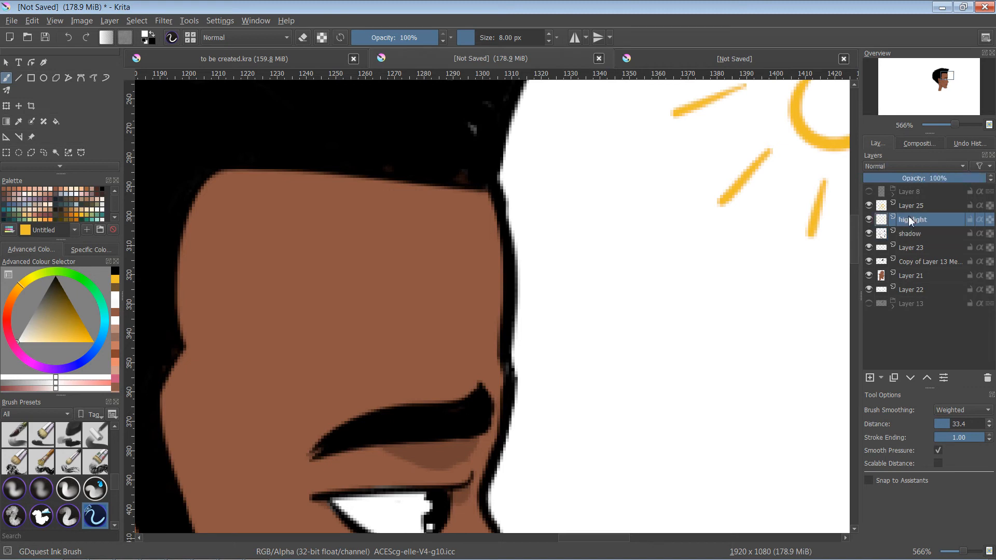
{"action": "left_click", "coordinate": [895, 168]}
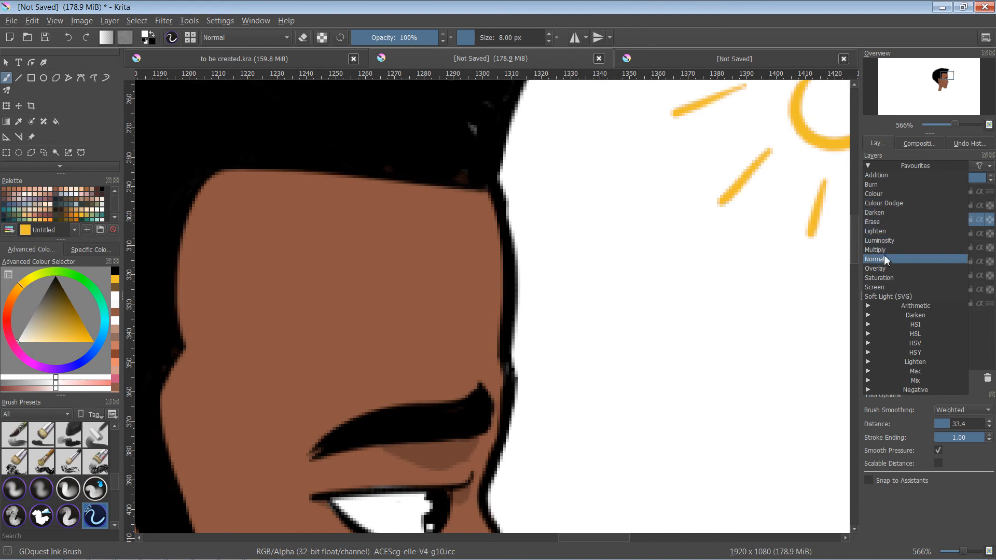
{"action": "left_click", "coordinate": [881, 268]}
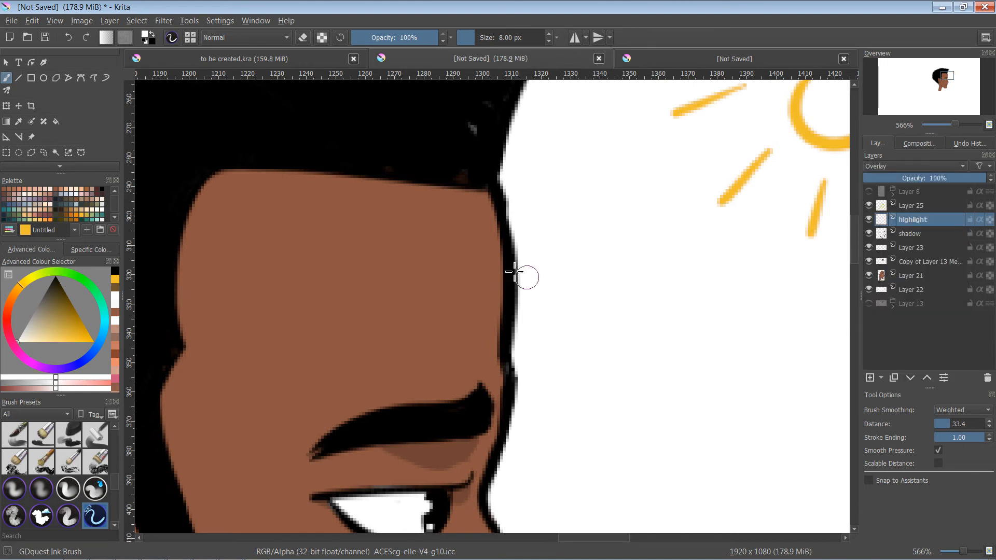
- Test a white stroke on the forehead, undo it and lower the highlight layer's opacity to 46%
{"action": "left_click_drag", "start_coordinate": [435, 222], "coordinate": [488, 341]}
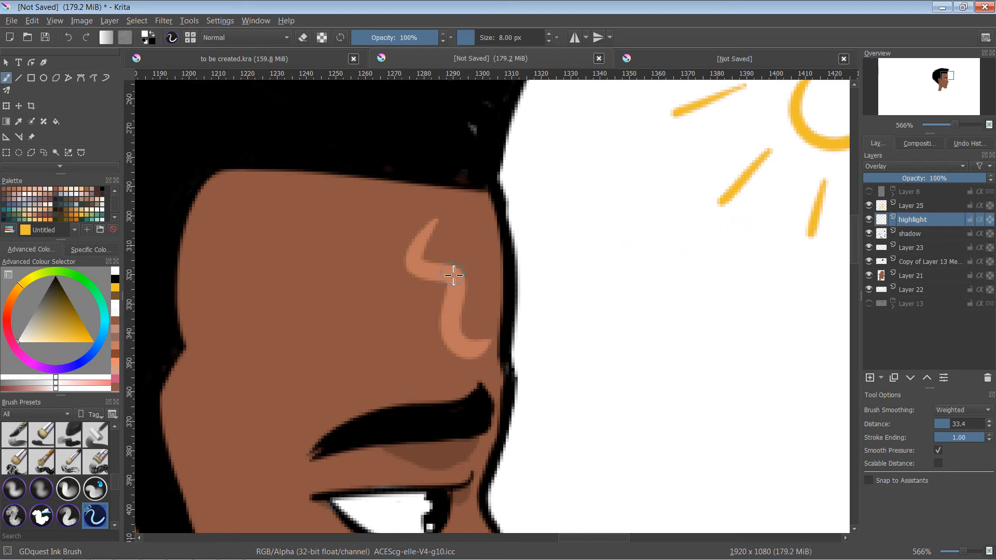
{"action": "key", "text": "ctrl+z"}
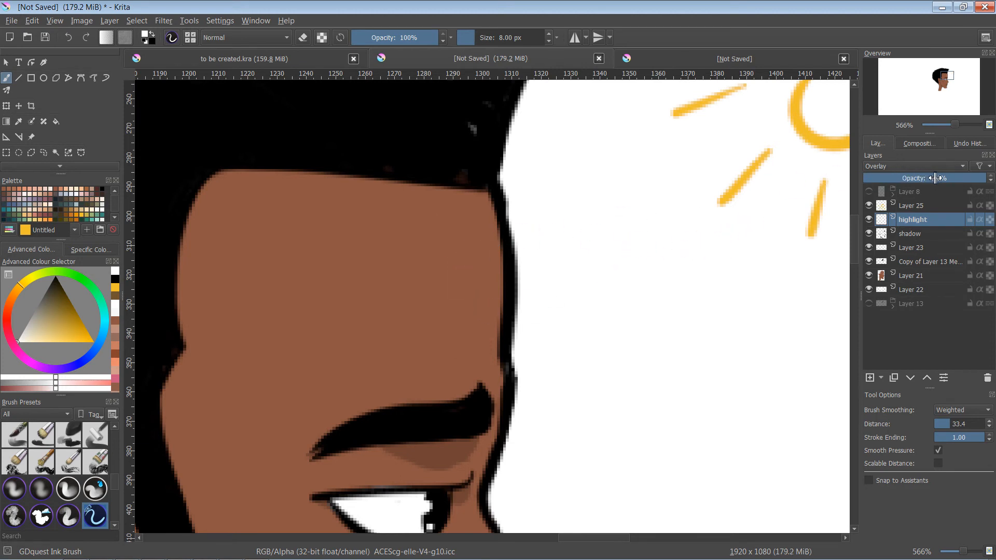
{"action": "left_click_drag", "start_coordinate": [935, 178], "coordinate": [918, 180]}
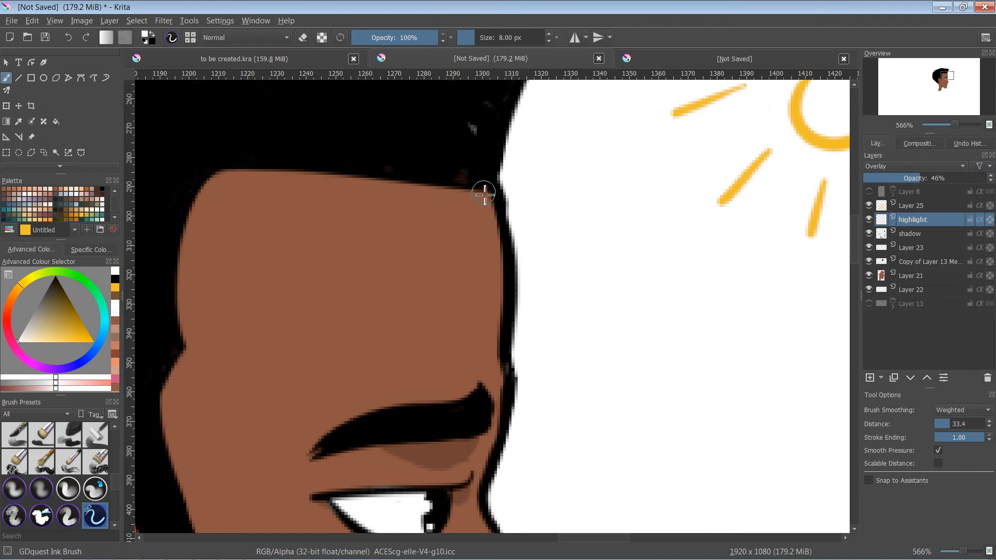
- Paint a thin white highlight along the forehead's front edge on the highlight layer with the 8 px brush
{"action": "mouse_move", "coordinate": [484, 196]}
{"action": "left_mouse_down"}
{"action": "mouse_move", "coordinate": [503, 253]}
{"action": "mouse_move", "coordinate": [507, 380]}
{"action": "left_mouse_up"}
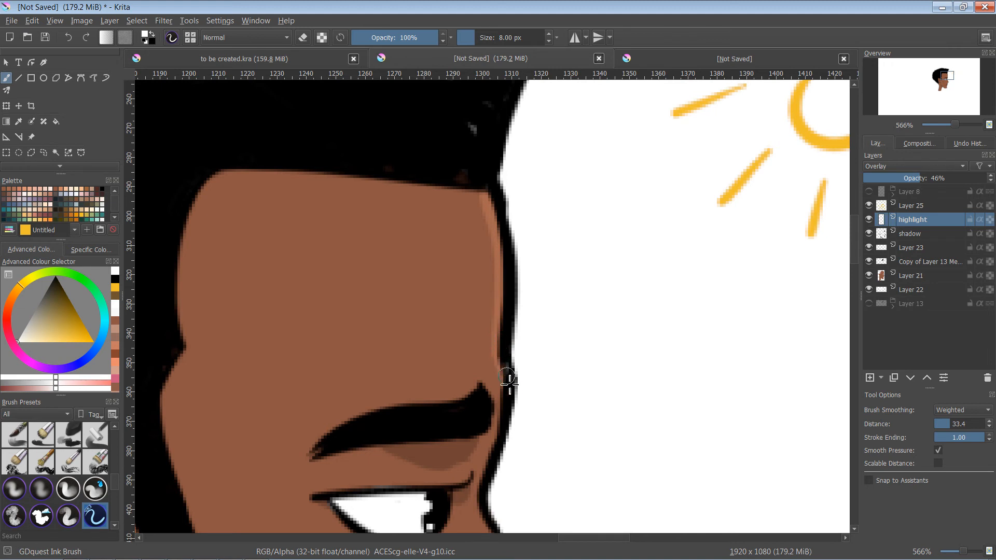
{"action": "left_click_drag", "start_coordinate": [520, 307], "coordinate": [554, 137]}
{"action": "mouse_move", "coordinate": [561, 229]}
{"action": "left_mouse_down"}
{"action": "mouse_move", "coordinate": [567, 273]}
{"action": "mouse_move", "coordinate": [553, 336]}
{"action": "left_mouse_up"}
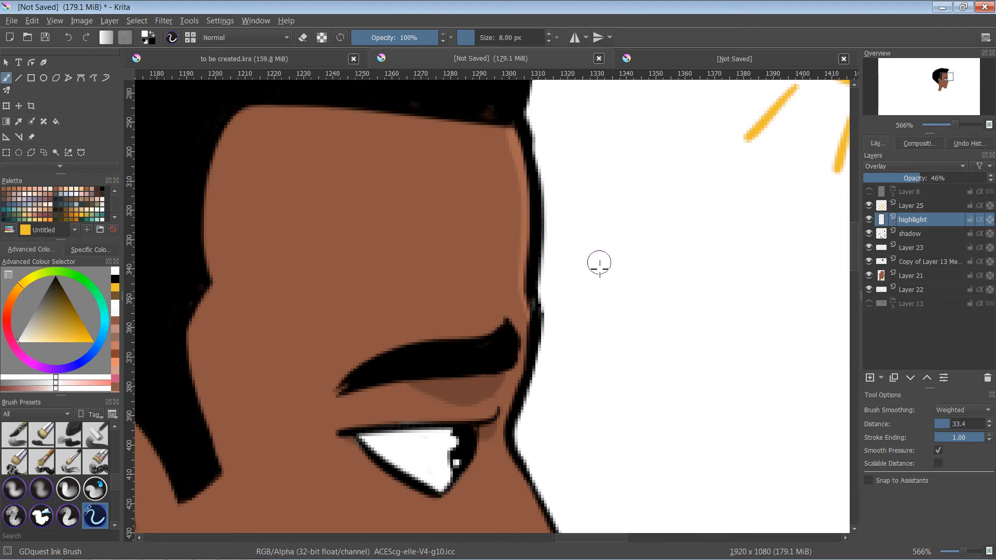
- Highlight the nose bridge from beside the eye down to the tip, undoing a surplus stroke along the way
{"action": "left_click_drag", "start_coordinate": [598, 334], "coordinate": [586, 185]}
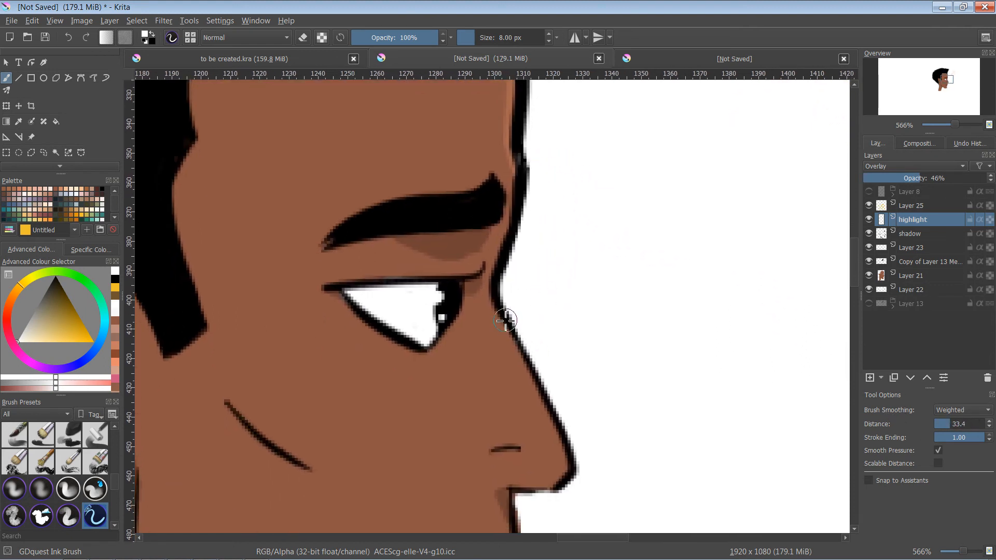
{"action": "mouse_move", "coordinate": [496, 301]}
{"action": "left_mouse_down"}
{"action": "mouse_move", "coordinate": [545, 390]}
{"action": "mouse_move", "coordinate": [506, 331]}
{"action": "mouse_move", "coordinate": [545, 400]}
{"action": "left_mouse_up"}
{"action": "left_click_drag", "start_coordinate": [527, 363], "coordinate": [574, 462]}
{"action": "key", "text": "ctrl+z"}
{"action": "mouse_move", "coordinate": [506, 340]}
{"action": "left_mouse_down"}
{"action": "mouse_move", "coordinate": [562, 432]}
{"action": "mouse_move", "coordinate": [572, 499]}
{"action": "left_mouse_up"}
{"action": "left_click_drag", "start_coordinate": [543, 405], "coordinate": [575, 480]}
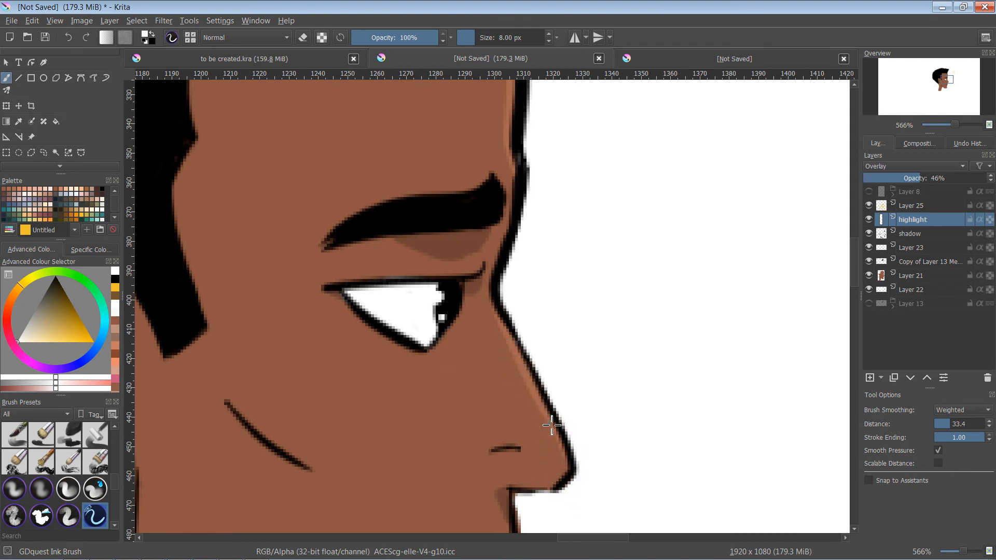
{"action": "left_click_drag", "start_coordinate": [552, 425], "coordinate": [556, 478]}
- Paint small highlights at the nostril crease and on the cheek just beneath the eye on the highlight layer
{"action": "left_click_drag", "start_coordinate": [514, 456], "coordinate": [486, 464]}
{"action": "key", "text": "ctrl+z"}
{"action": "left_click_drag", "start_coordinate": [527, 420], "coordinate": [491, 273]}
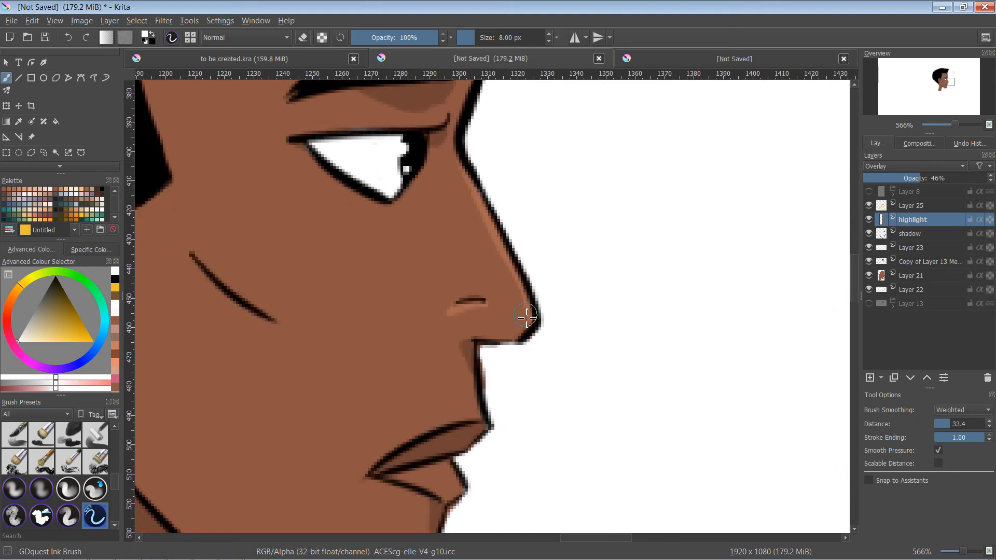
{"action": "mouse_move", "coordinate": [517, 349]}
{"action": "left_mouse_down"}
{"action": "mouse_move", "coordinate": [596, 429]}
{"action": "mouse_move", "coordinate": [632, 437]}
{"action": "left_mouse_up"}
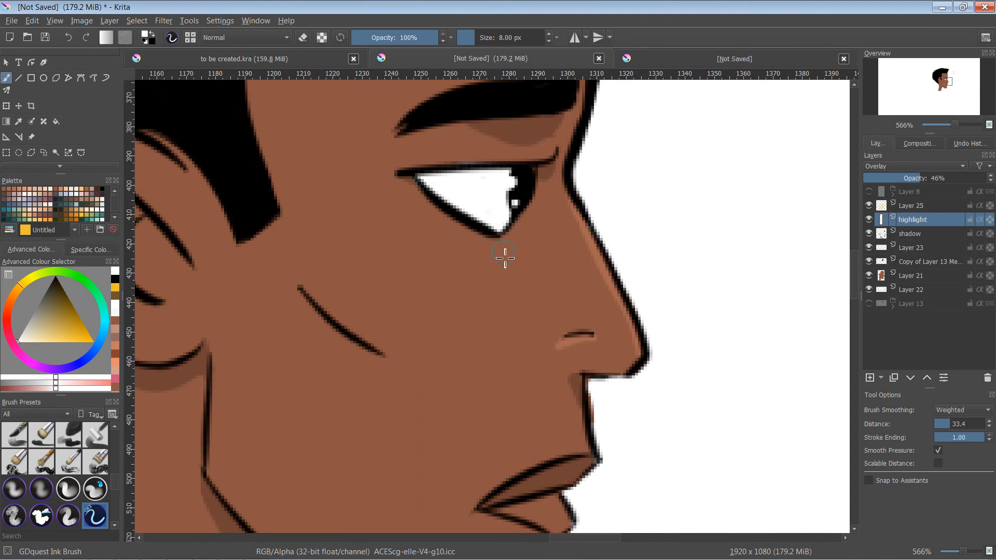
{"action": "left_click_drag", "start_coordinate": [477, 237], "coordinate": [497, 285]}
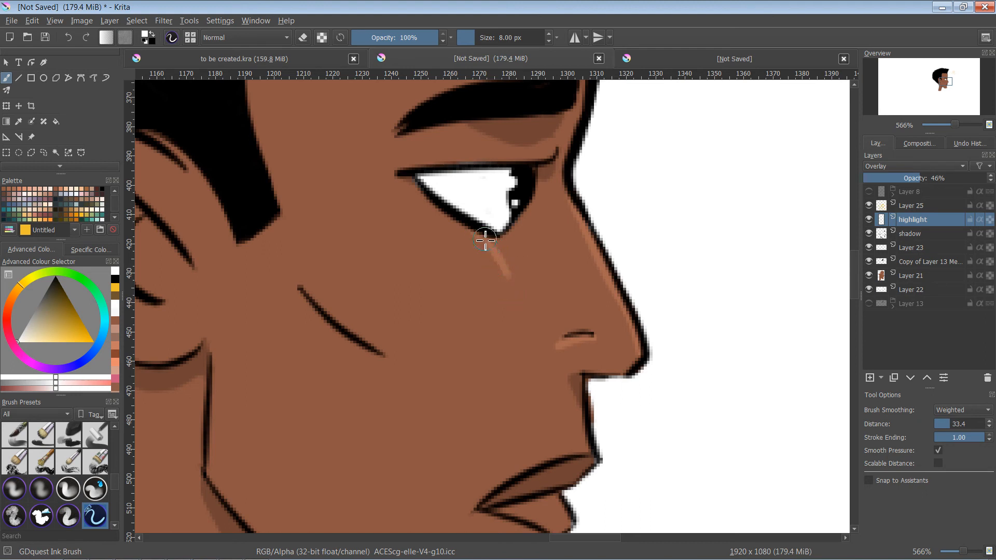
- Paint highlights on the lower lip's front edge and the front of the chin on the highlight layer
{"action": "left_click_drag", "start_coordinate": [476, 314], "coordinate": [547, 151]}
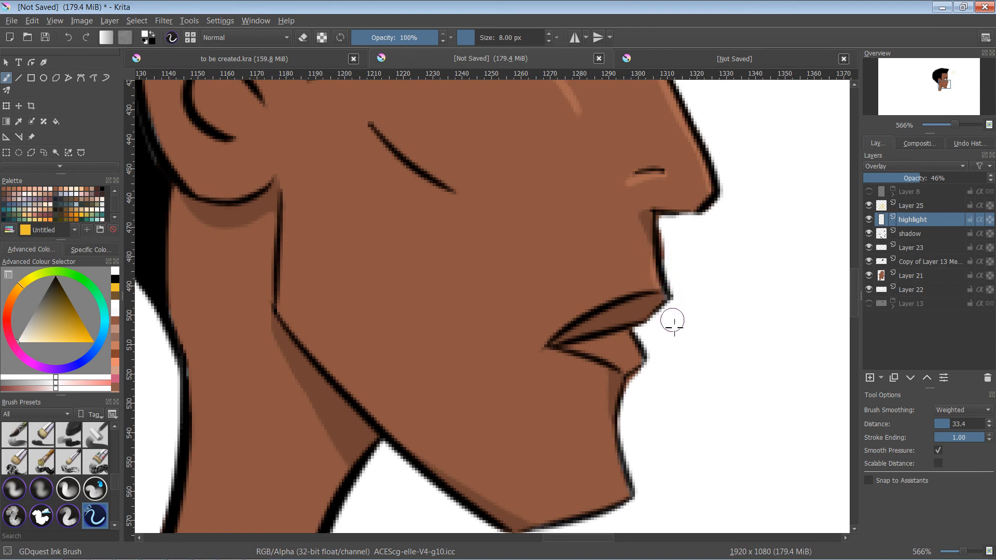
{"action": "left_click_drag", "start_coordinate": [629, 334], "coordinate": [649, 356]}
{"action": "mouse_move", "coordinate": [633, 481]}
{"action": "left_mouse_down"}
{"action": "mouse_move", "coordinate": [616, 446]}
{"action": "mouse_move", "coordinate": [640, 497]}
{"action": "mouse_move", "coordinate": [615, 448]}
{"action": "mouse_move", "coordinate": [638, 496]}
{"action": "left_mouse_up"}
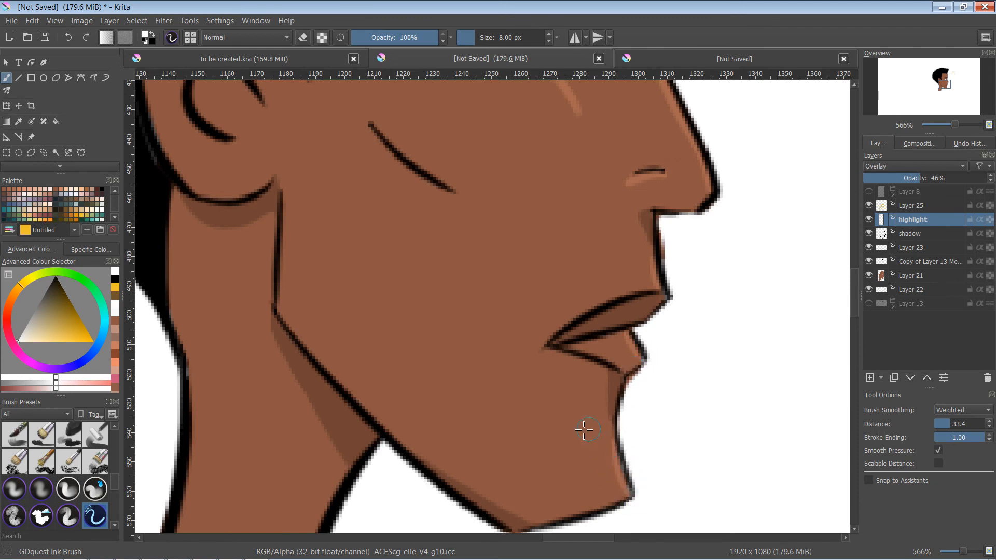
{"action": "mouse_move", "coordinate": [594, 407]}
{"action": "left_mouse_down"}
{"action": "mouse_move", "coordinate": [879, 245]}
{"action": "mouse_move", "coordinate": [894, 205]}
{"action": "left_mouse_up"}
{"action": "left_click_drag", "start_coordinate": [675, 208], "coordinate": [614, 371]}
{"action": "left_click_drag", "start_coordinate": [602, 258], "coordinate": [541, 515]}
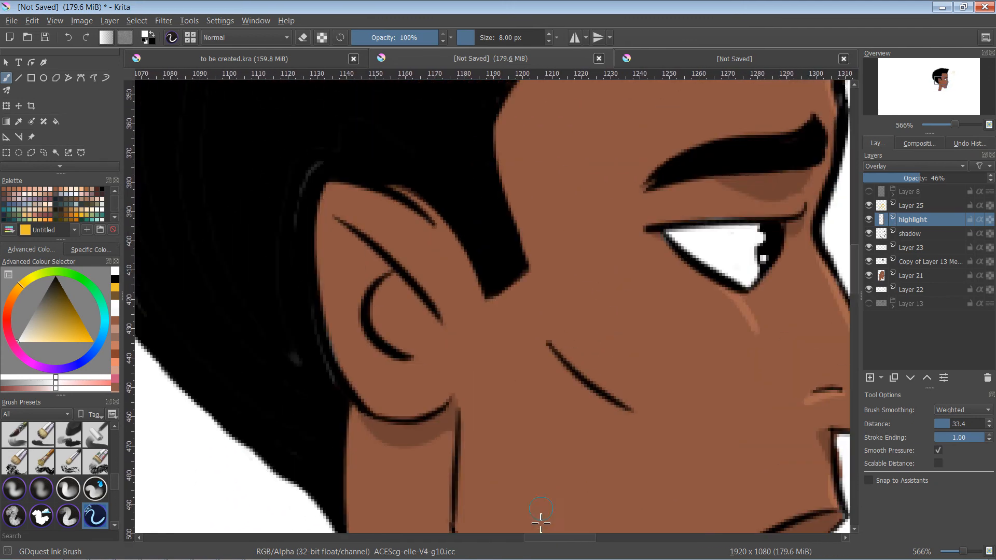
- Paint a thin highlight along the ear's upper rim on the highlight layer with the 8 px brush
{"action": "left_click_drag", "start_coordinate": [559, 356], "coordinate": [531, 523]}
{"action": "left_click_drag", "start_coordinate": [612, 223], "coordinate": [714, 140]}
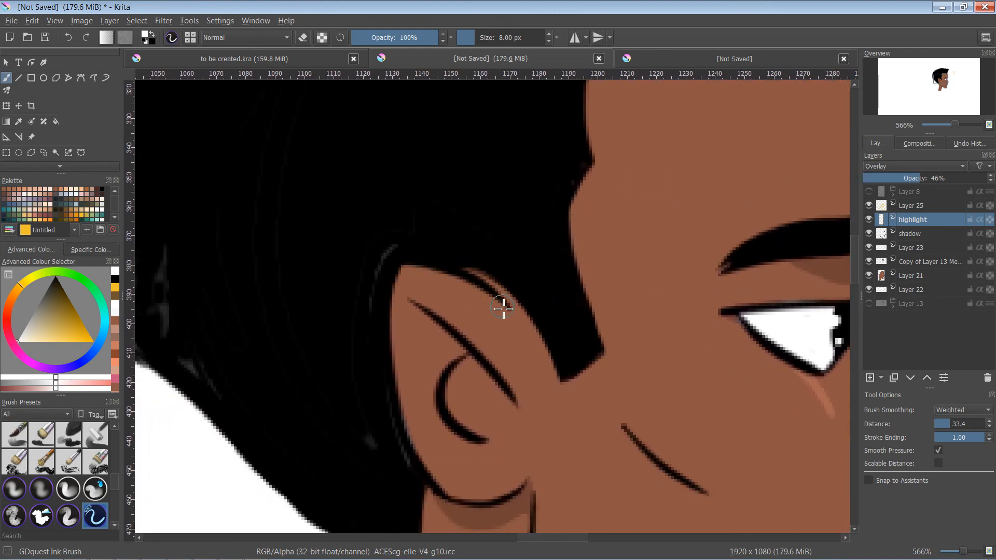
{"action": "mouse_move", "coordinate": [507, 309]}
{"action": "left_mouse_down"}
{"action": "mouse_move", "coordinate": [476, 289]}
{"action": "mouse_move", "coordinate": [405, 272]}
{"action": "left_mouse_up"}
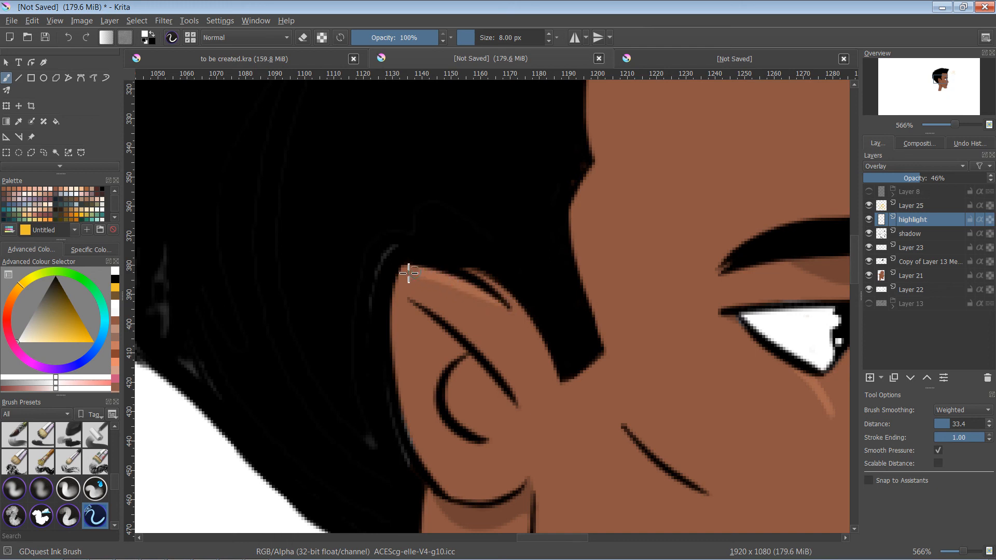
{"action": "left_click_drag", "start_coordinate": [478, 295], "coordinate": [400, 277]}
- Paint black shadows on the shadow layer around the ear's inner fold lines and along the jaw line just below the earlobe
{"action": "key", "text": "d"}
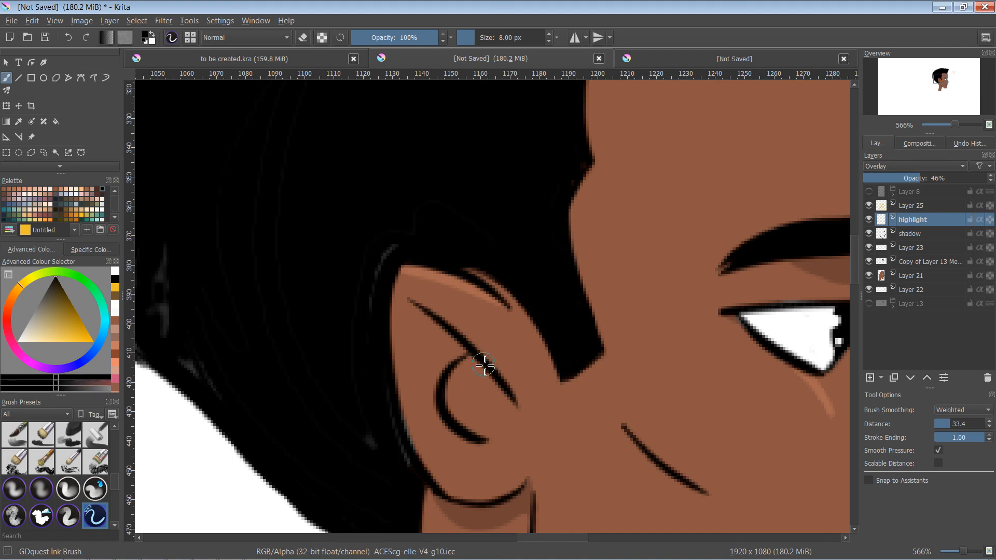
{"action": "left_click", "coordinate": [923, 235]}
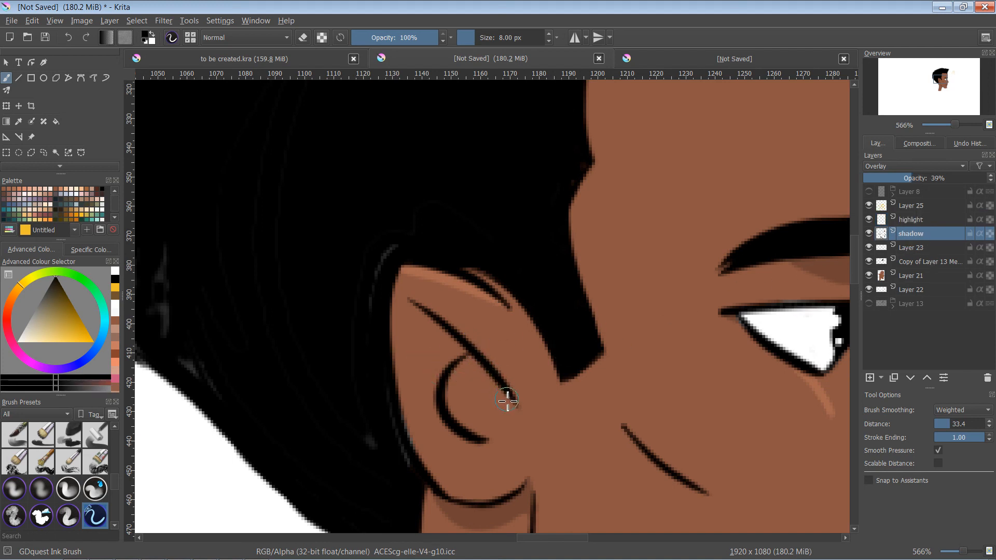
{"action": "mouse_move", "coordinate": [413, 306]}
{"action": "left_mouse_down"}
{"action": "mouse_move", "coordinate": [480, 365]}
{"action": "mouse_move", "coordinate": [465, 361]}
{"action": "mouse_move", "coordinate": [478, 383]}
{"action": "mouse_move", "coordinate": [461, 391]}
{"action": "mouse_move", "coordinate": [467, 363]}
{"action": "mouse_move", "coordinate": [508, 396]}
{"action": "mouse_move", "coordinate": [521, 429]}
{"action": "left_mouse_up"}
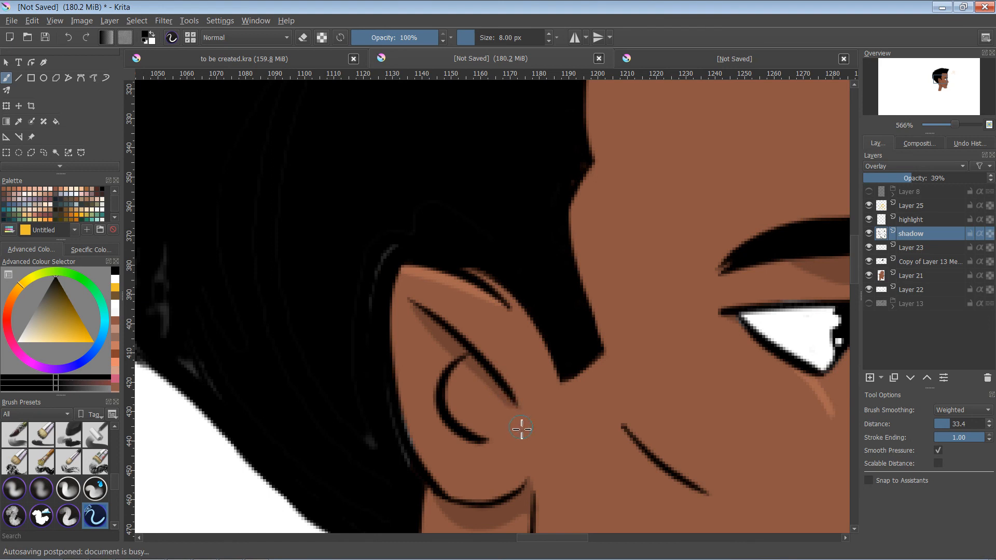
{"action": "mouse_move", "coordinate": [471, 367]}
{"action": "left_mouse_down"}
{"action": "mouse_move", "coordinate": [454, 401]}
{"action": "mouse_move", "coordinate": [472, 365]}
{"action": "mouse_move", "coordinate": [455, 400]}
{"action": "mouse_move", "coordinate": [471, 369]}
{"action": "mouse_move", "coordinate": [458, 420]}
{"action": "mouse_move", "coordinate": [467, 431]}
{"action": "mouse_move", "coordinate": [456, 409]}
{"action": "mouse_move", "coordinate": [471, 436]}
{"action": "left_mouse_up"}
{"action": "mouse_move", "coordinate": [480, 375]}
{"action": "left_mouse_down"}
{"action": "mouse_move", "coordinate": [478, 438]}
{"action": "mouse_move", "coordinate": [477, 382]}
{"action": "mouse_move", "coordinate": [472, 393]}
{"action": "mouse_move", "coordinate": [486, 317]}
{"action": "left_mouse_up"}
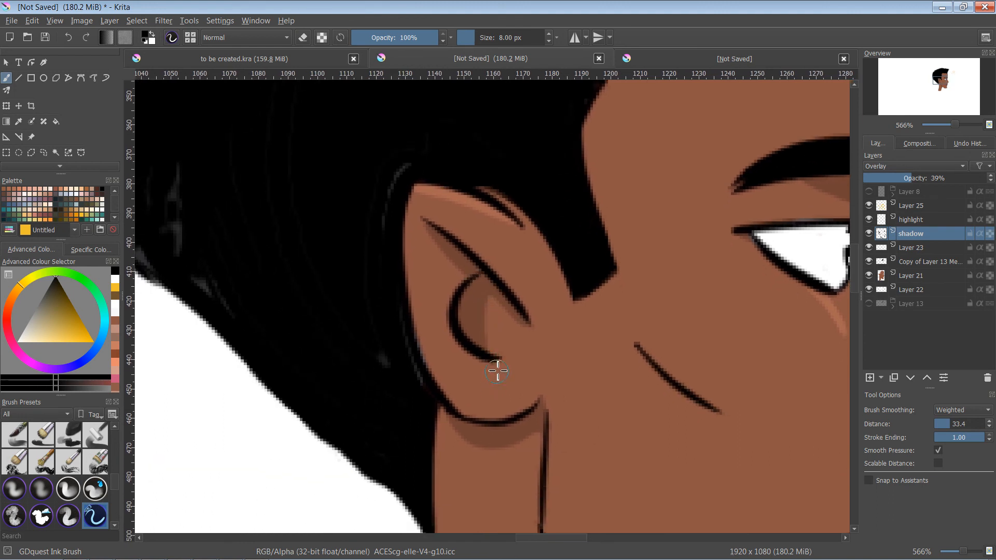
{"action": "mouse_move", "coordinate": [497, 365]}
{"action": "left_mouse_down"}
{"action": "mouse_move", "coordinate": [473, 380]}
{"action": "mouse_move", "coordinate": [453, 327]}
{"action": "mouse_move", "coordinate": [469, 373]}
{"action": "mouse_move", "coordinate": [478, 372]}
{"action": "left_mouse_up"}
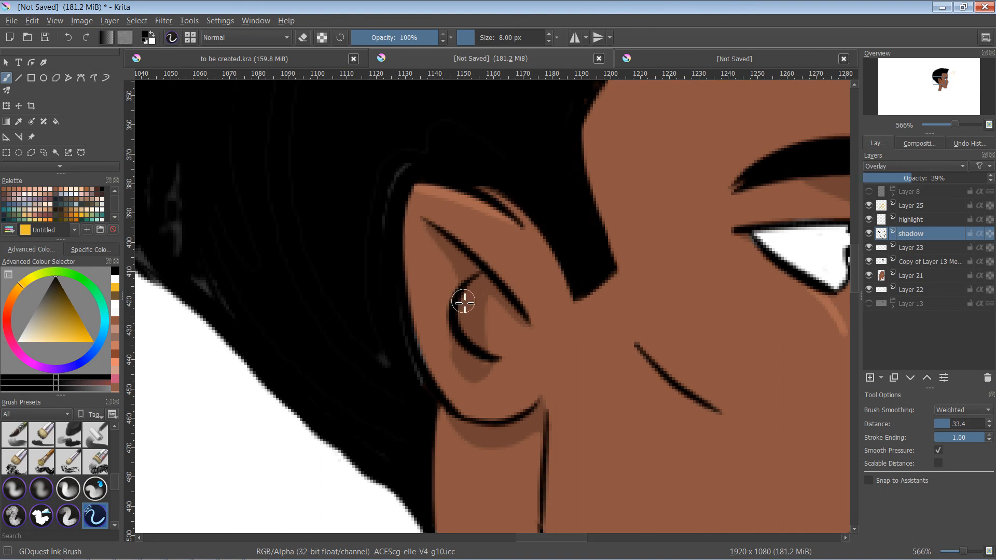
{"action": "mouse_move", "coordinate": [474, 321]}
{"action": "left_mouse_down"}
{"action": "mouse_move", "coordinate": [466, 223]}
{"action": "mouse_move", "coordinate": [452, 204]}
{"action": "left_mouse_up"}
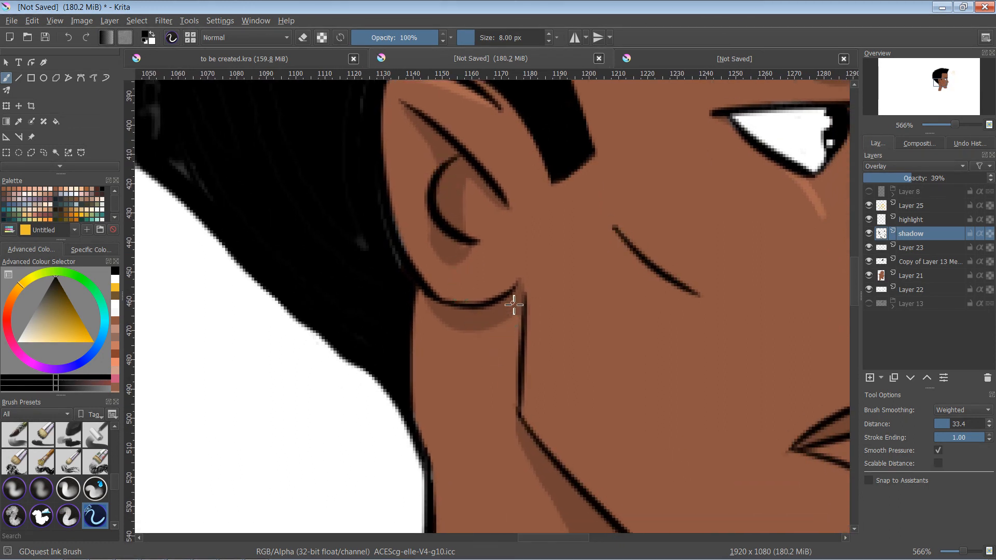
{"action": "mouse_move", "coordinate": [515, 309]}
{"action": "left_mouse_down"}
{"action": "mouse_move", "coordinate": [522, 415]}
{"action": "mouse_move", "coordinate": [522, 349]}
{"action": "mouse_move", "coordinate": [519, 368]}
{"action": "left_mouse_up"}
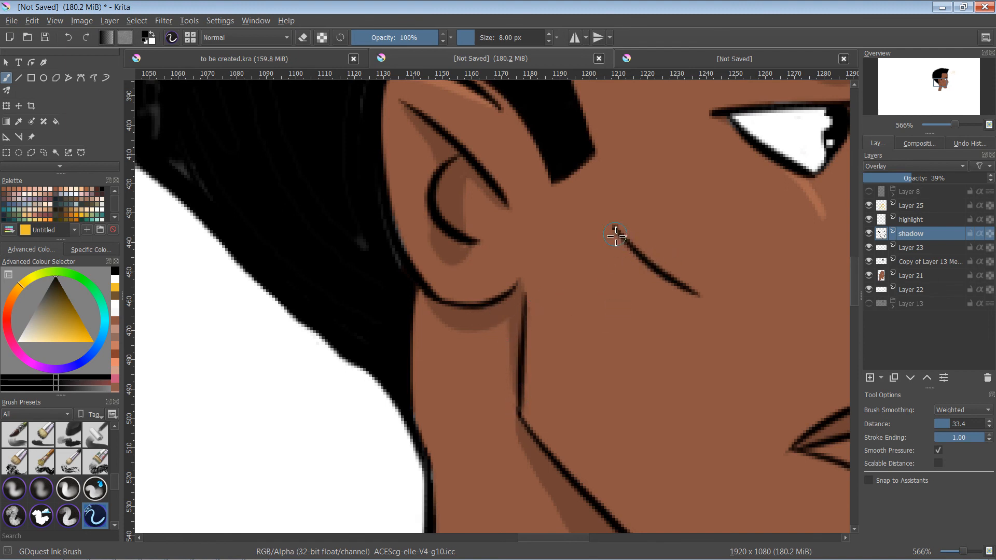
{"action": "mouse_move", "coordinate": [650, 310]}
{"action": "left_mouse_down"}
{"action": "mouse_move", "coordinate": [550, 296]}
{"action": "mouse_move", "coordinate": [493, 244]}
{"action": "left_mouse_up"}
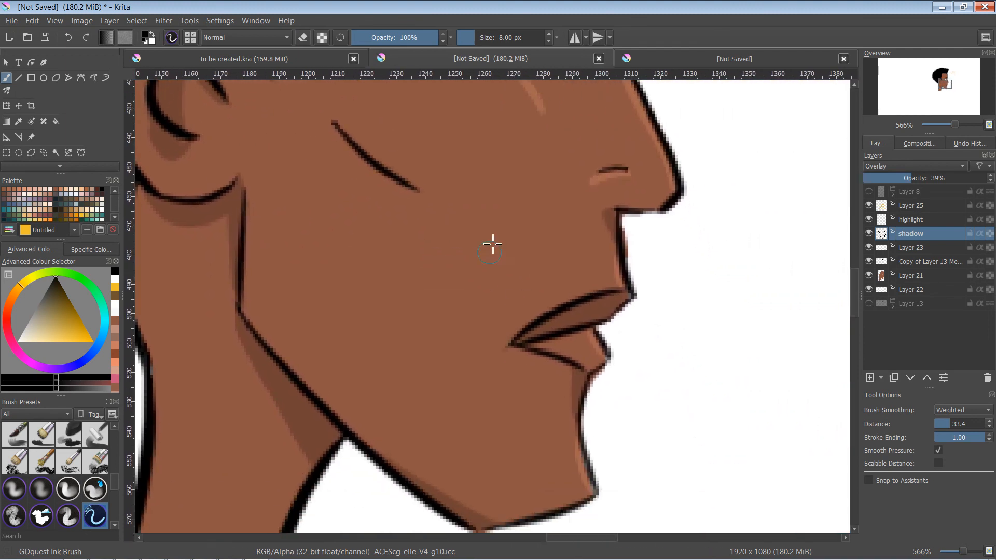
{"action": "scroll", "coordinate": [544, 275], "scroll_direction": "down", "scroll_amount": 2}
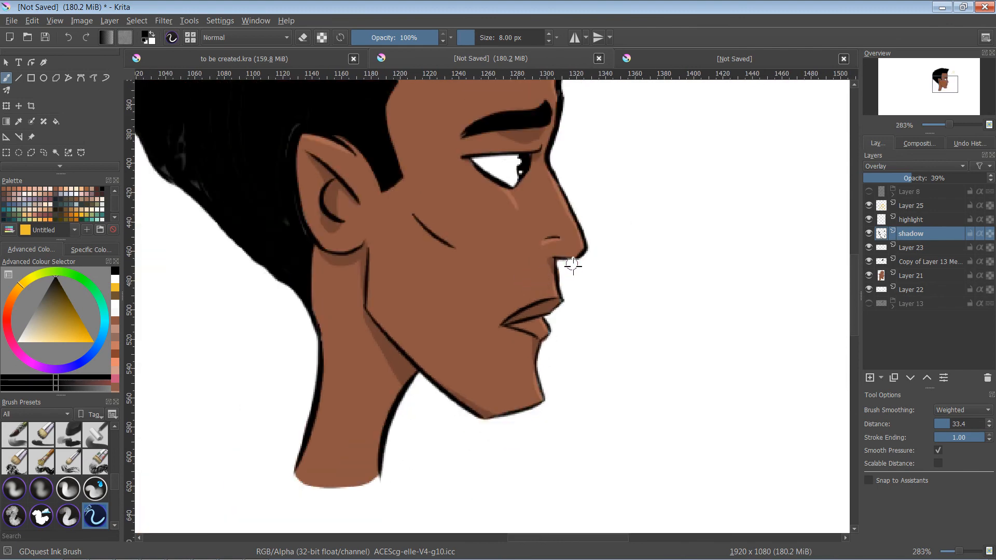
{"action": "key", "text": "minus"}
{"action": "left_click_drag", "start_coordinate": [600, 245], "coordinate": [606, 334]}
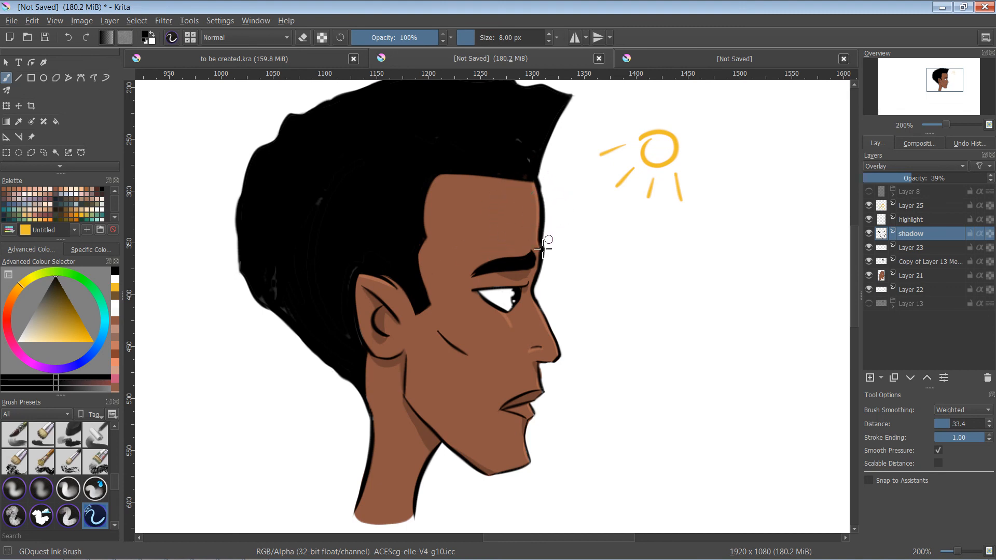
{"action": "mouse_move", "coordinate": [634, 250]}
{"action": "left_mouse_down"}
{"action": "mouse_move", "coordinate": [638, 273]}
{"action": "mouse_move", "coordinate": [636, 231]}
{"action": "mouse_move", "coordinate": [630, 249]}
{"action": "left_mouse_up"}
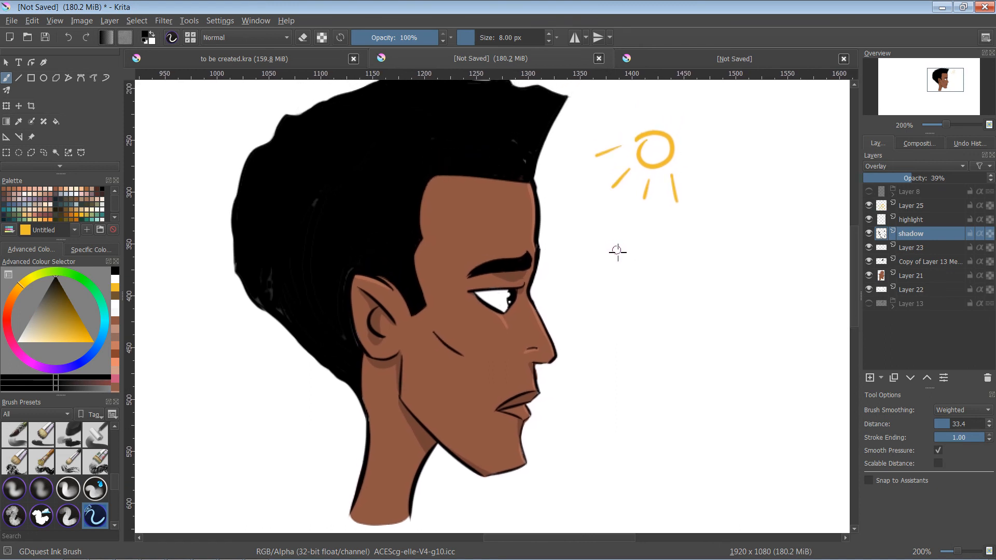